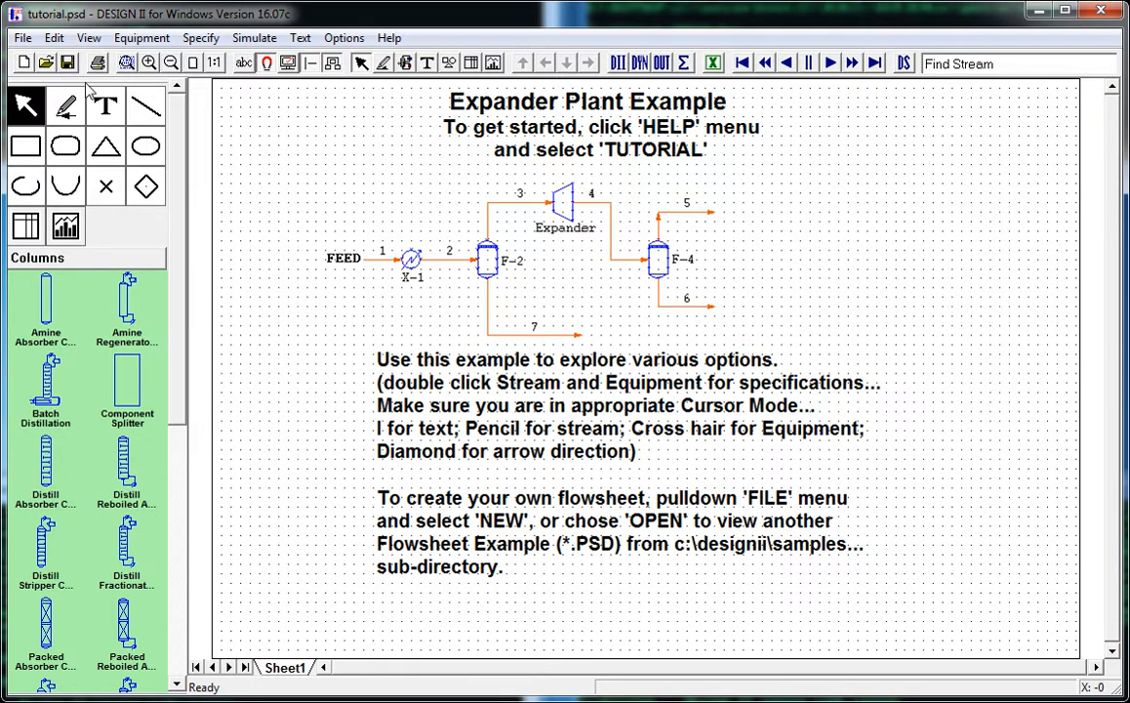
# Create a new flowsheet with C (18 x 24 in) paper in Landscape and US (STP) units, discarding changes to the tutorial file.
pyautogui.click(22, 37)
pyautogui.click(34, 62)
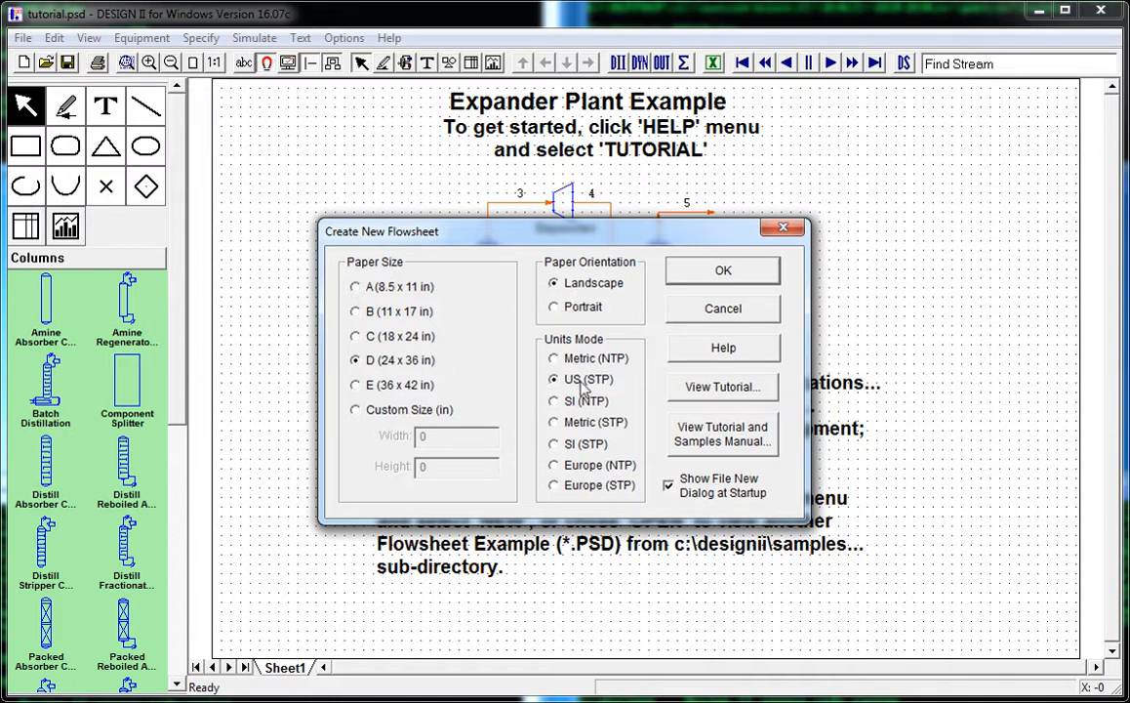
pyautogui.click(396, 336)
pyautogui.click(723, 270)
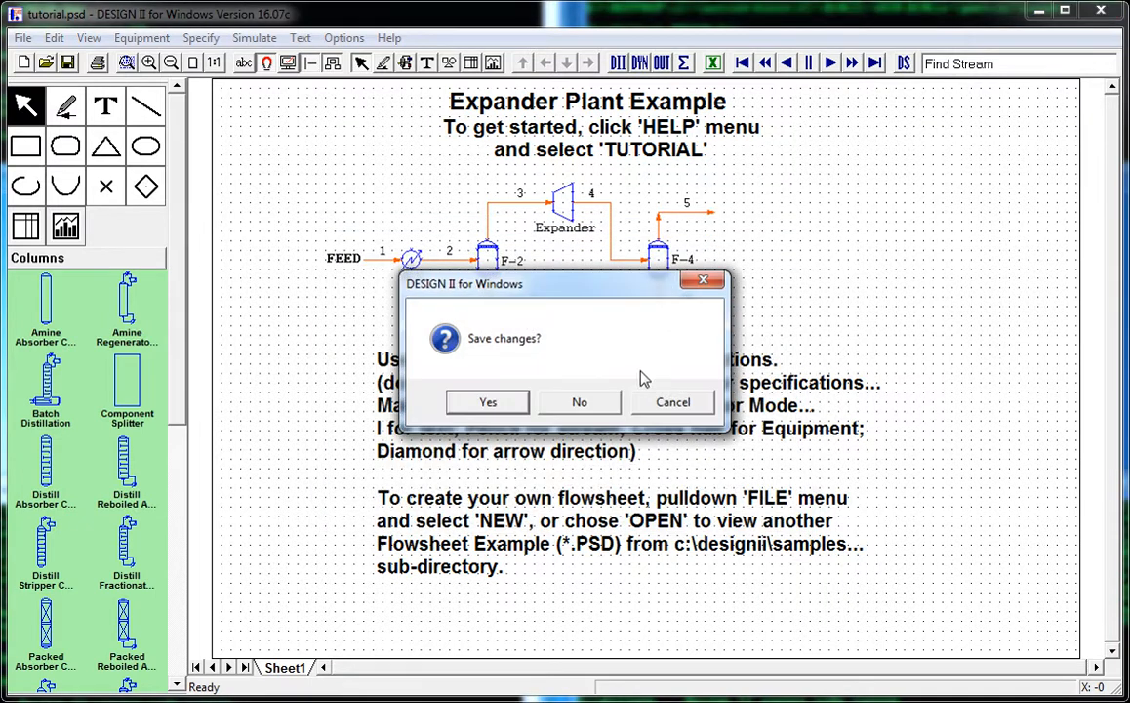
pyautogui.click(580, 402)
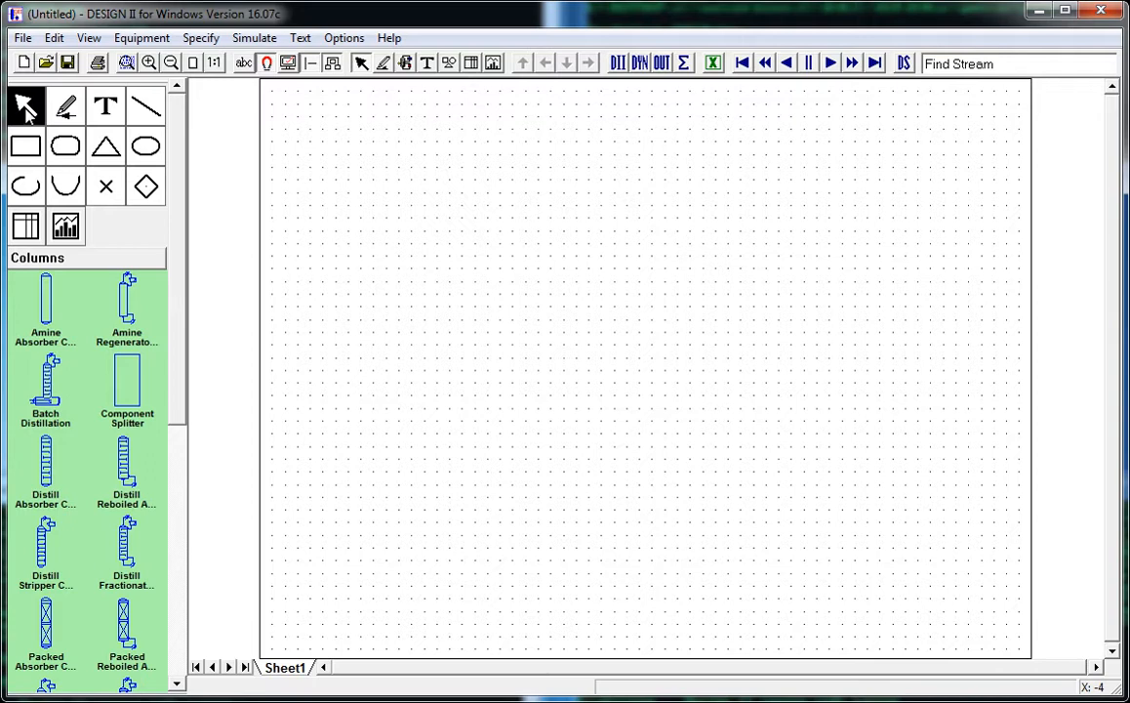
pyautogui.click(73, 113)
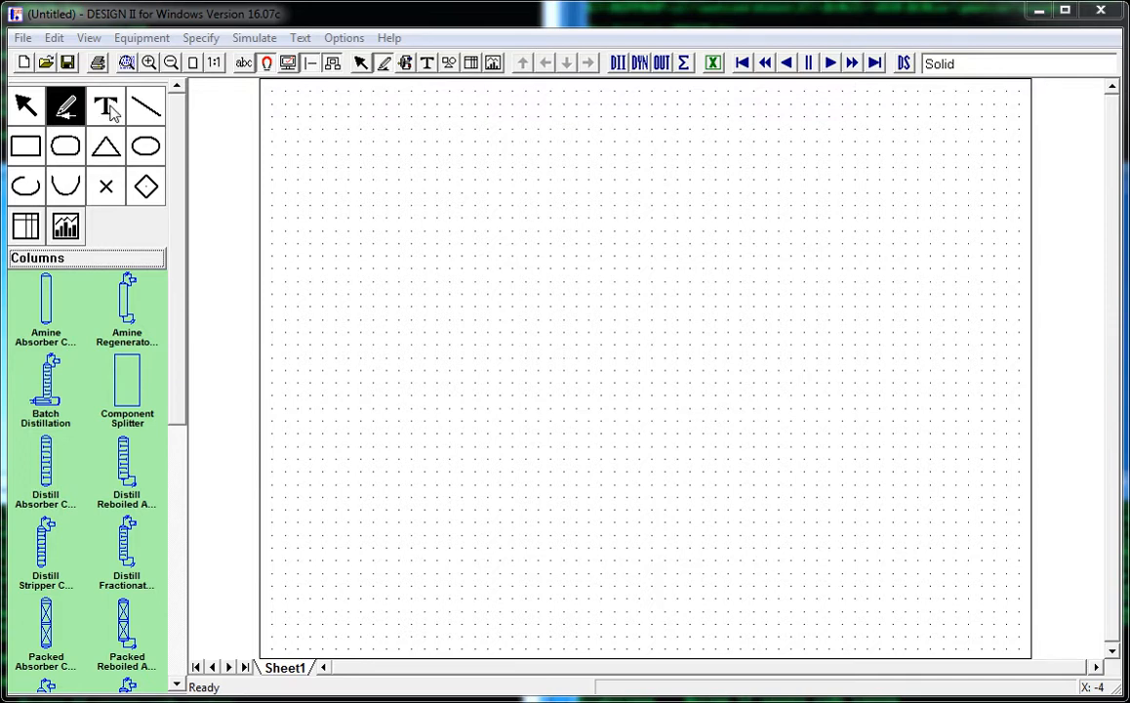
pyautogui.click(109, 111)
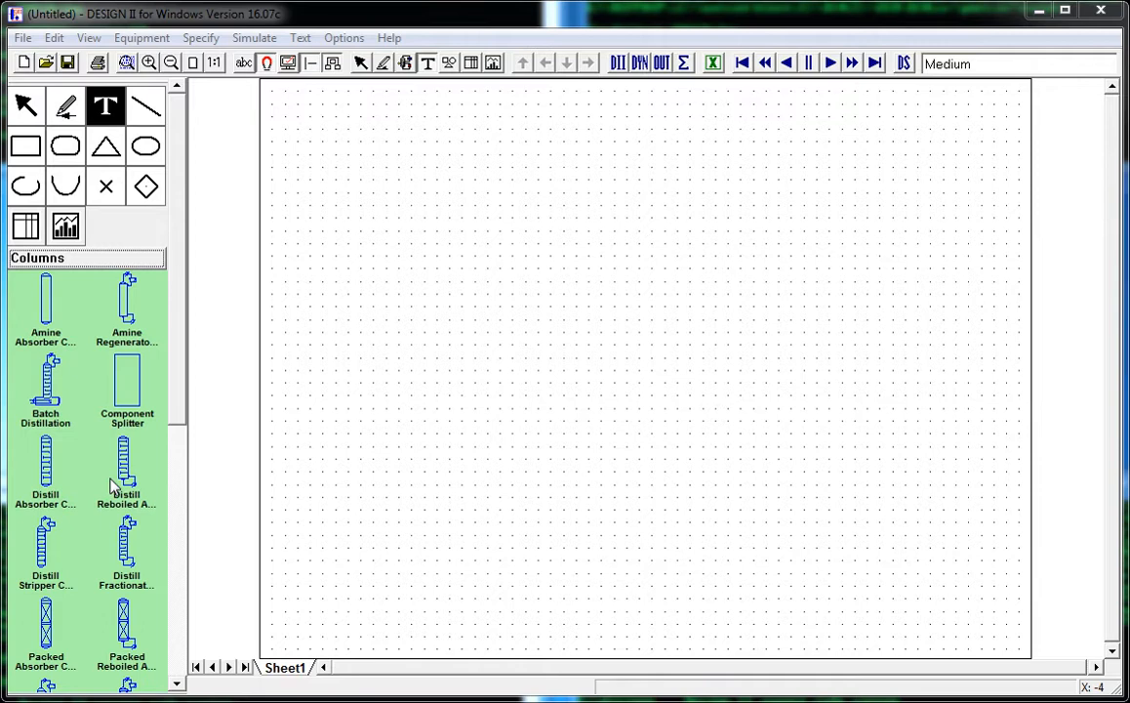
# Set the flowsheet's title in the Account and Title general data to "Expander Plant".
pyautogui.click(207, 37)
pyautogui.click(246, 124)
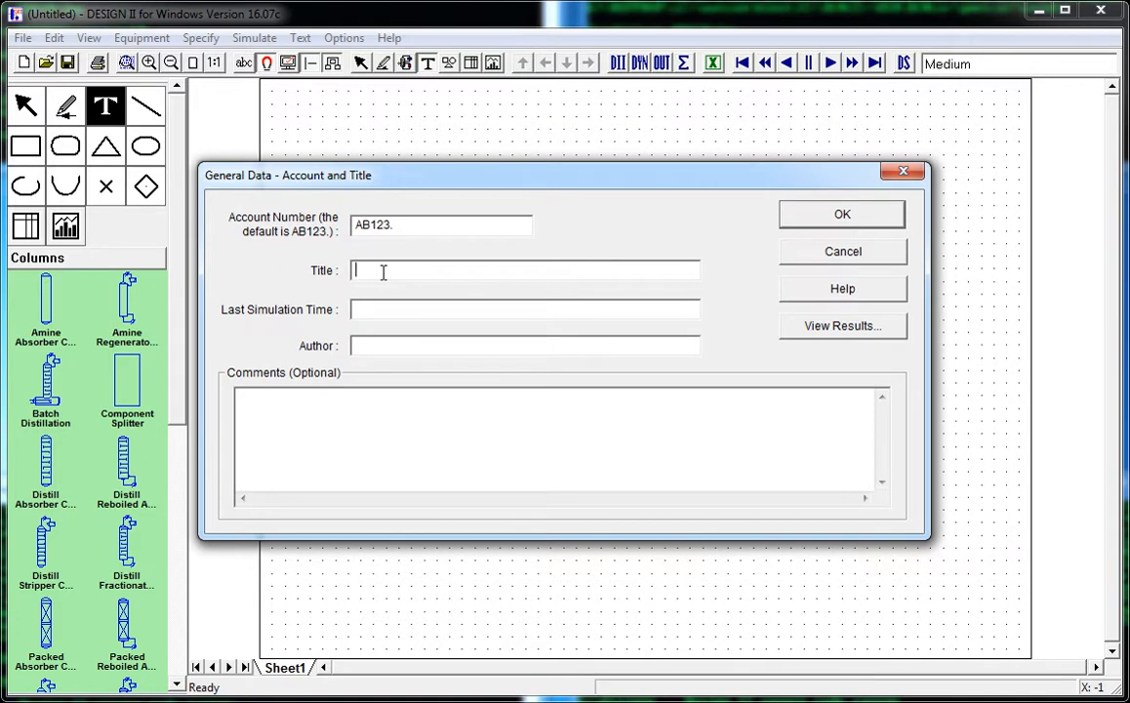
pyautogui.write('Expander Plant')
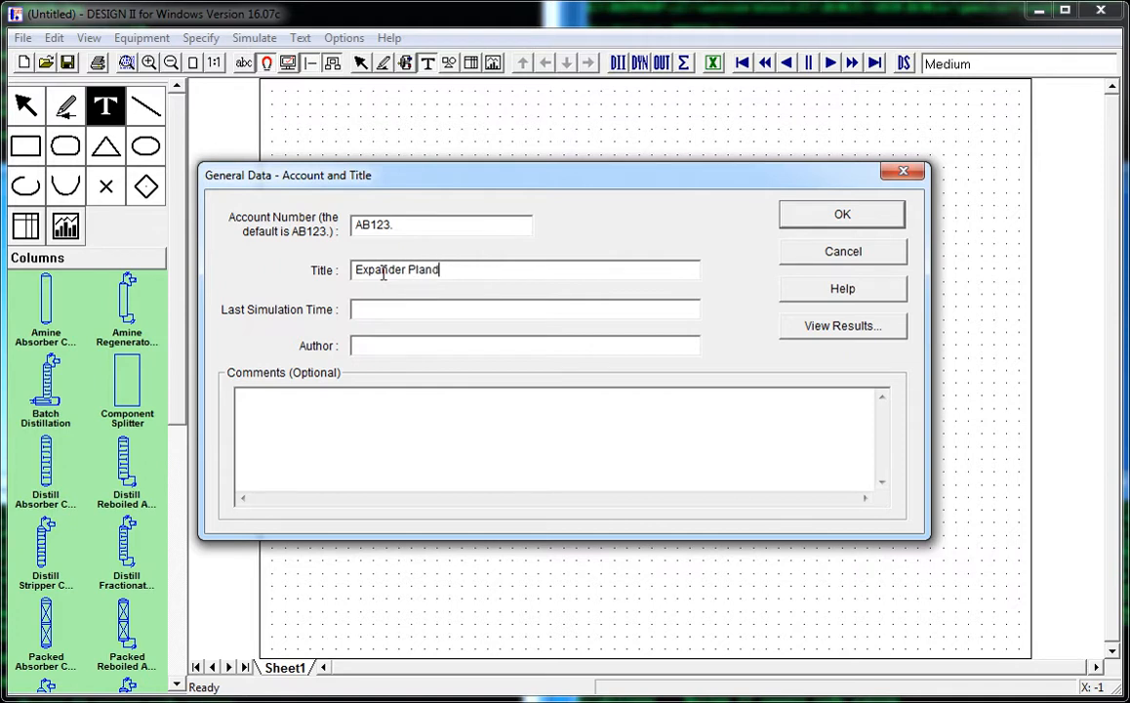
pyautogui.press('BackSpace')
pyautogui.write('t')
pyautogui.click(837, 216)
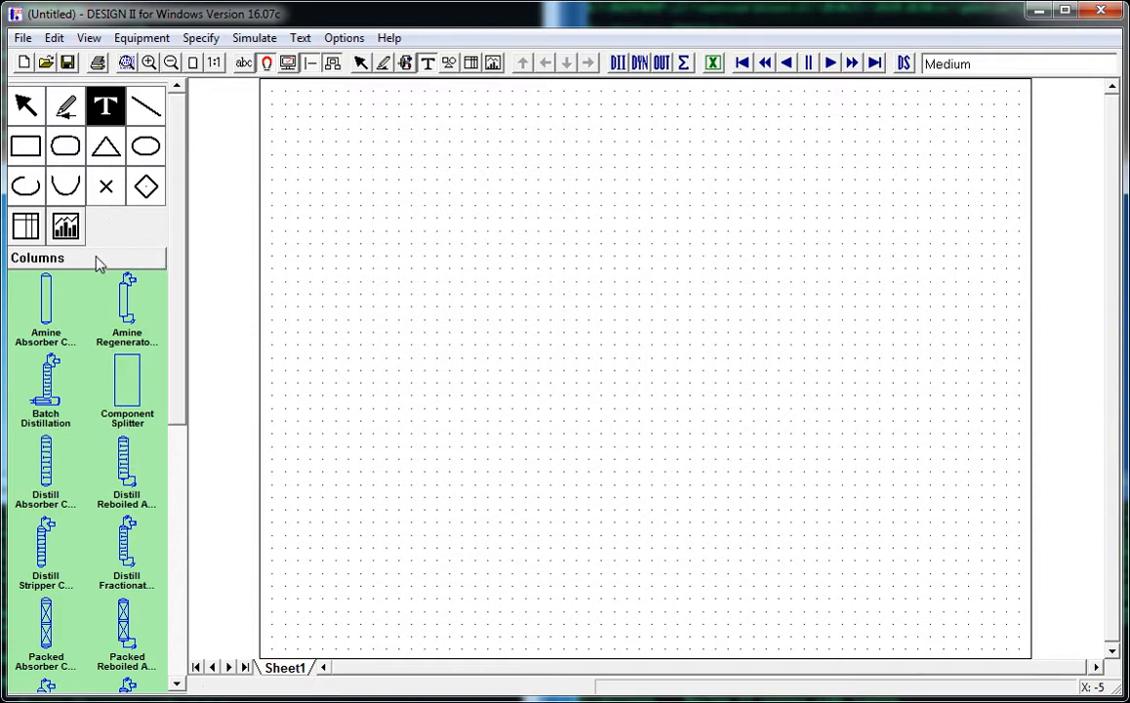
# Place the circular heat exchanger symbol with the diagonal arrow in the upper-left part of the sheet.
pyautogui.click(97, 260)
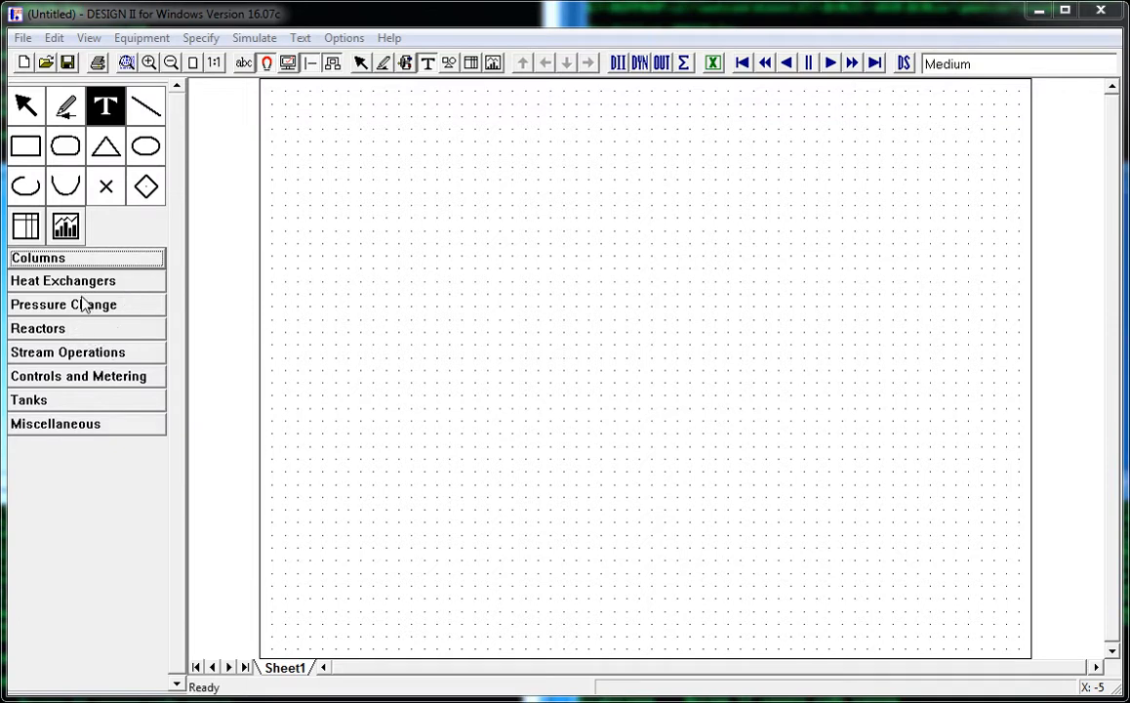
pyautogui.click(86, 283)
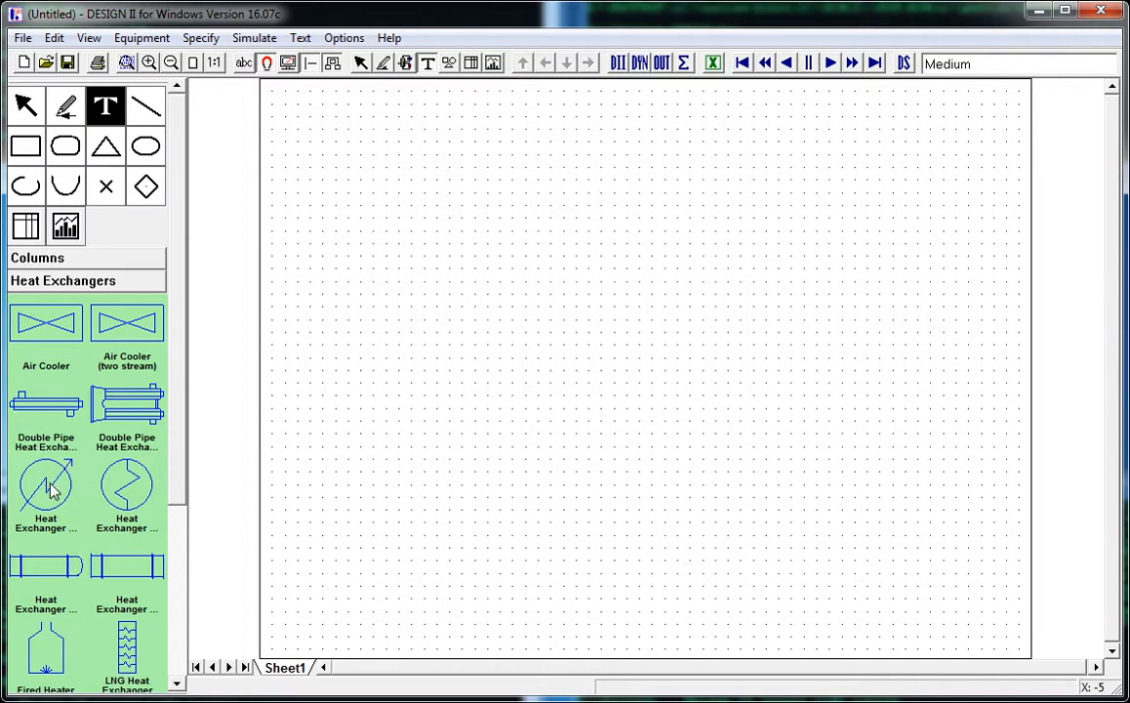
pyautogui.moveTo(53, 491); pyautogui.dragTo(412, 216)
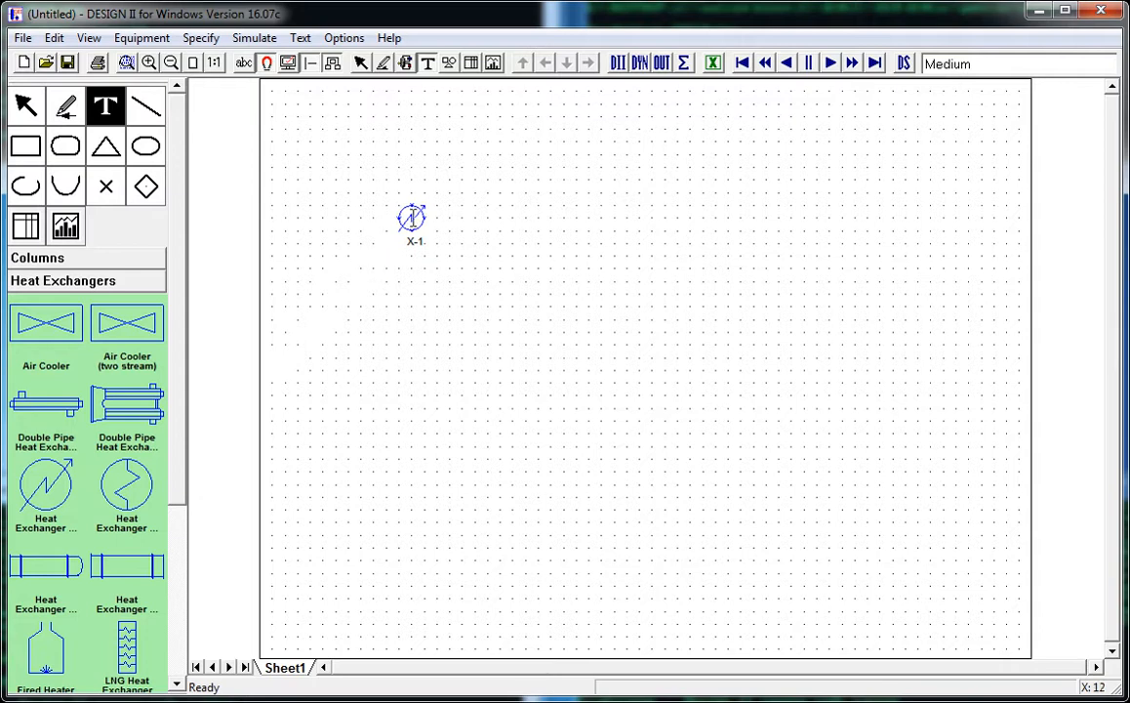
# Try moving the heat exchanger symbol around the sheet and delete it.
pyautogui.click(24, 107)
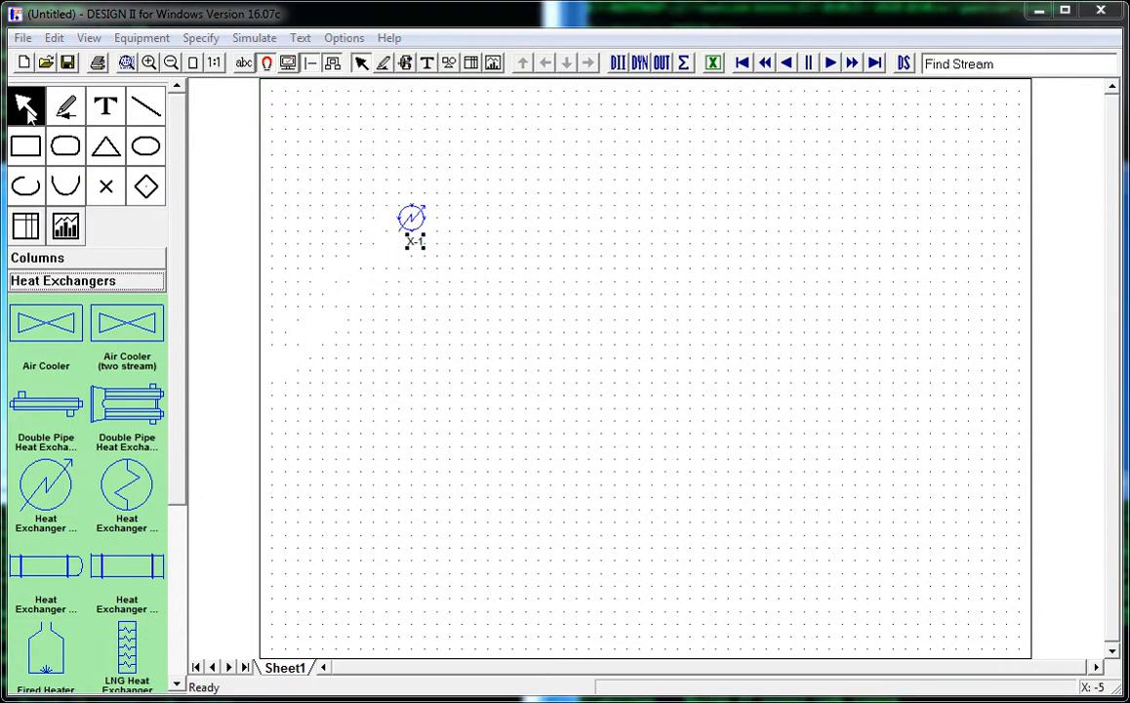
pyautogui.moveTo(414, 220)
pyautogui.mouseDown()
pyautogui.moveTo(416, 231)
pyautogui.moveTo(402, 201)
pyautogui.mouseUp()
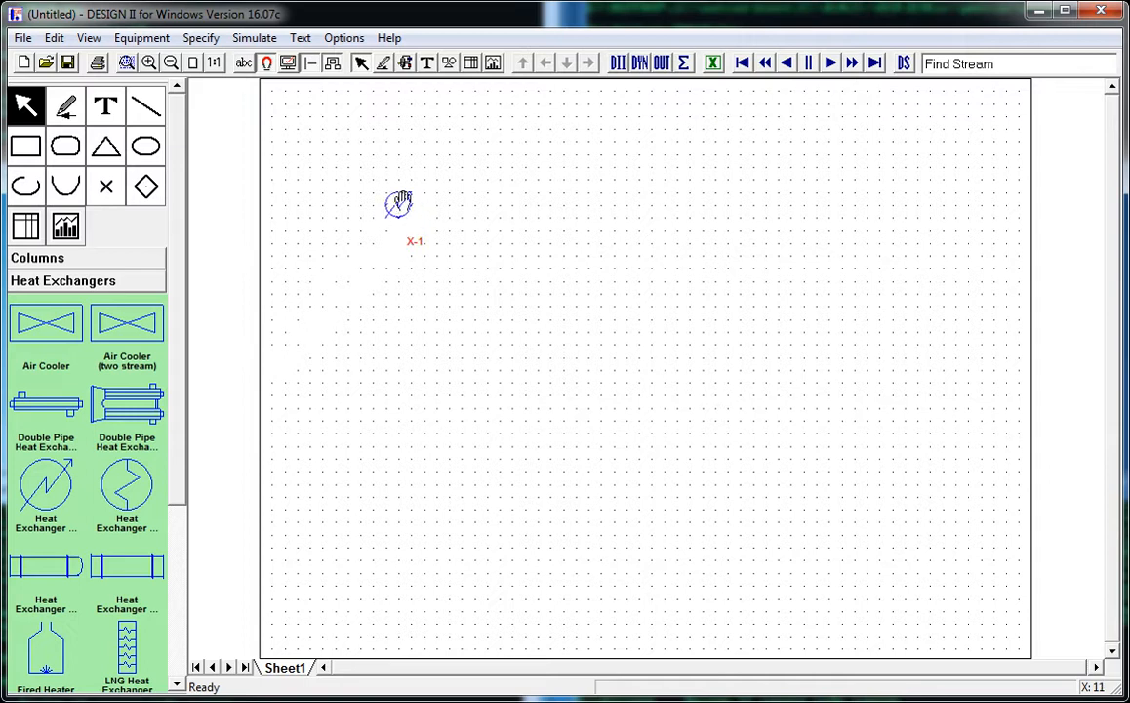
pyautogui.moveTo(401, 201); pyautogui.dragTo(401, 201)
pyautogui.moveTo(399, 202); pyautogui.dragTo(375, 205)
pyautogui.rightClick(332, 187)
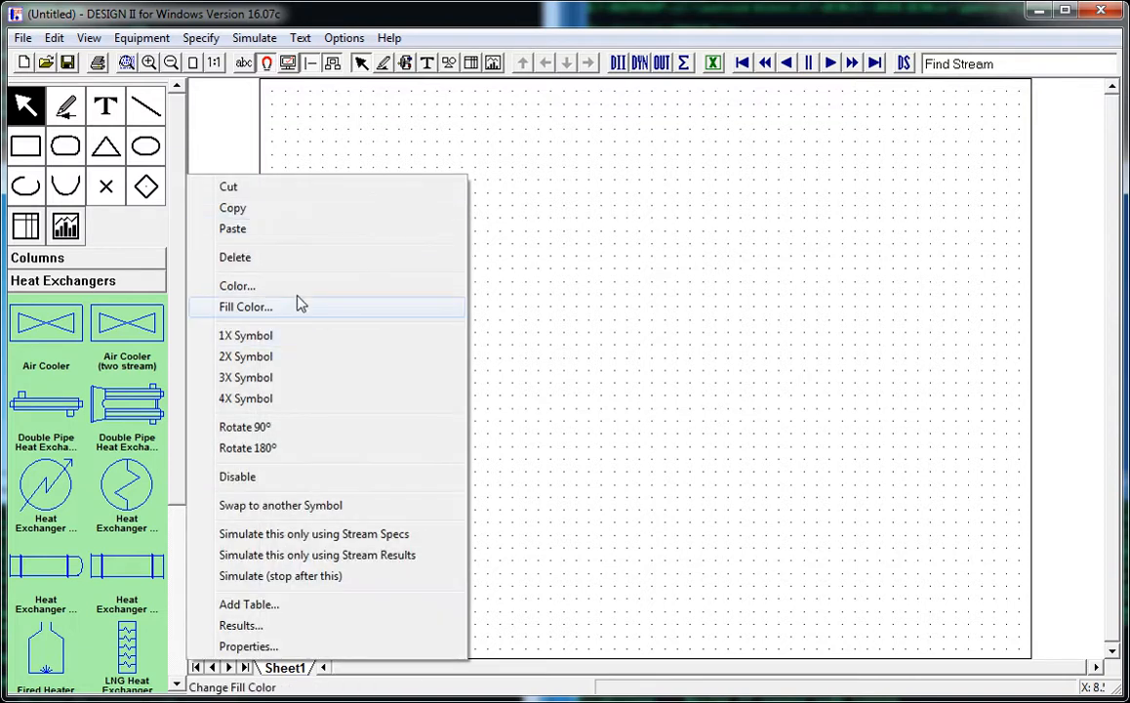
pyautogui.click(295, 258)
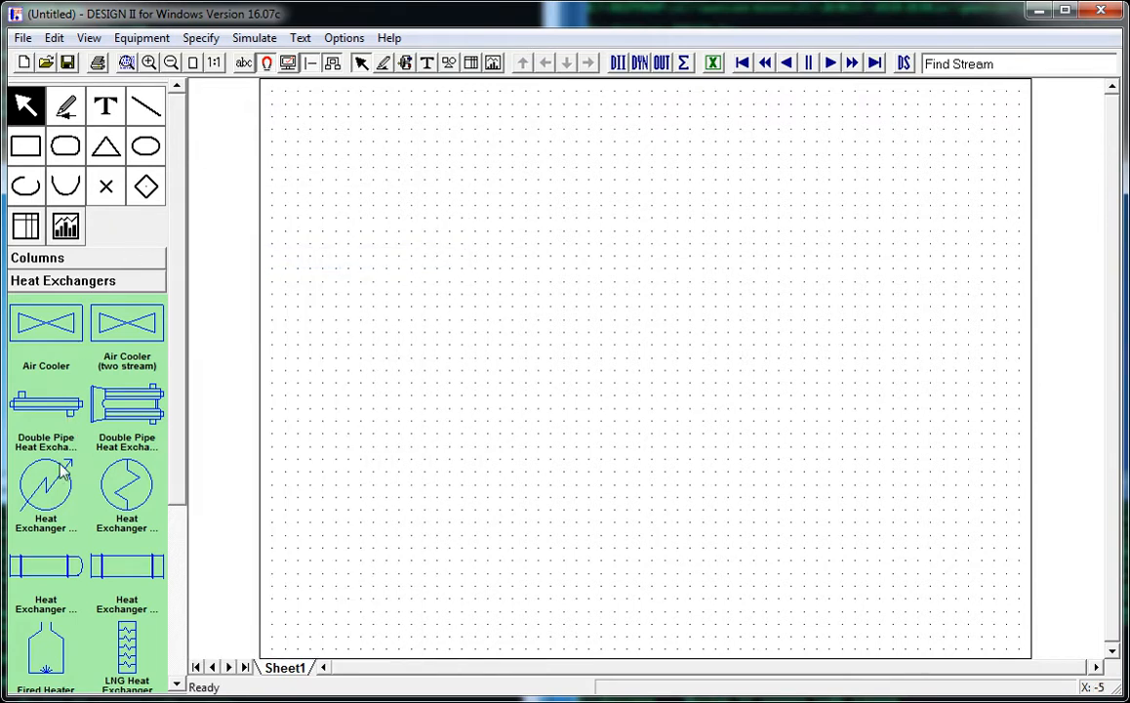
# Place the circular heat exchanger with the diagonal arrow in the sheet's upper-left part and a Flash 1 vessel to its right.
pyautogui.moveTo(46, 479); pyautogui.dragTo(414, 211)
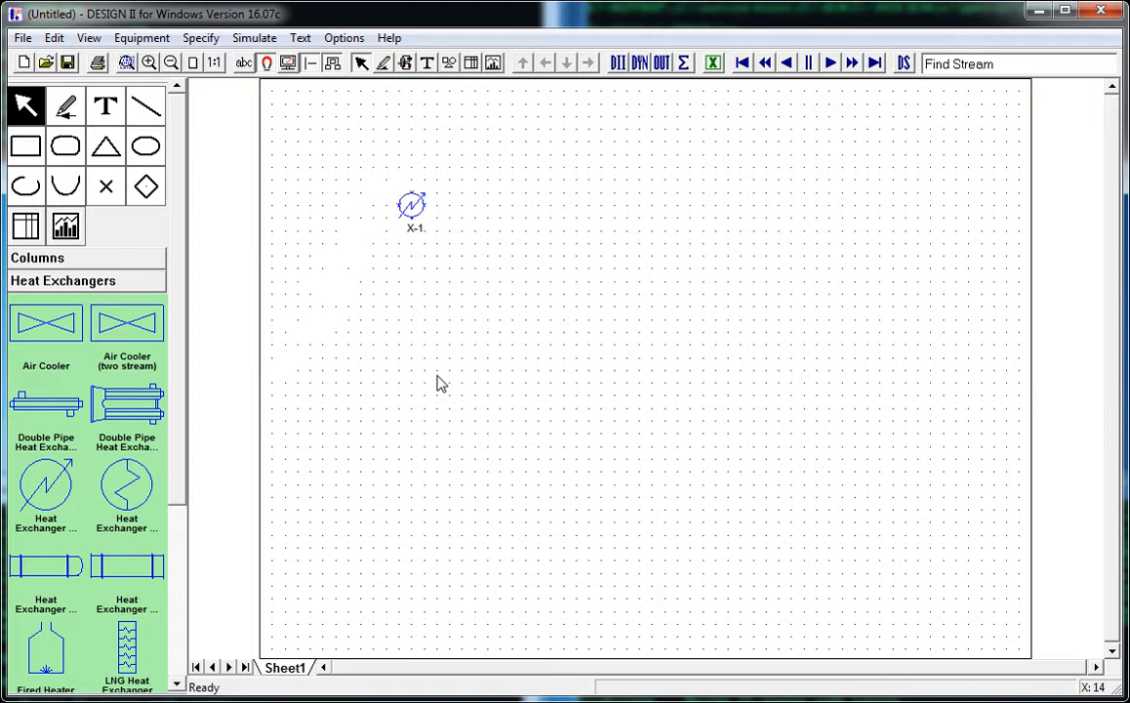
pyautogui.click(98, 284)
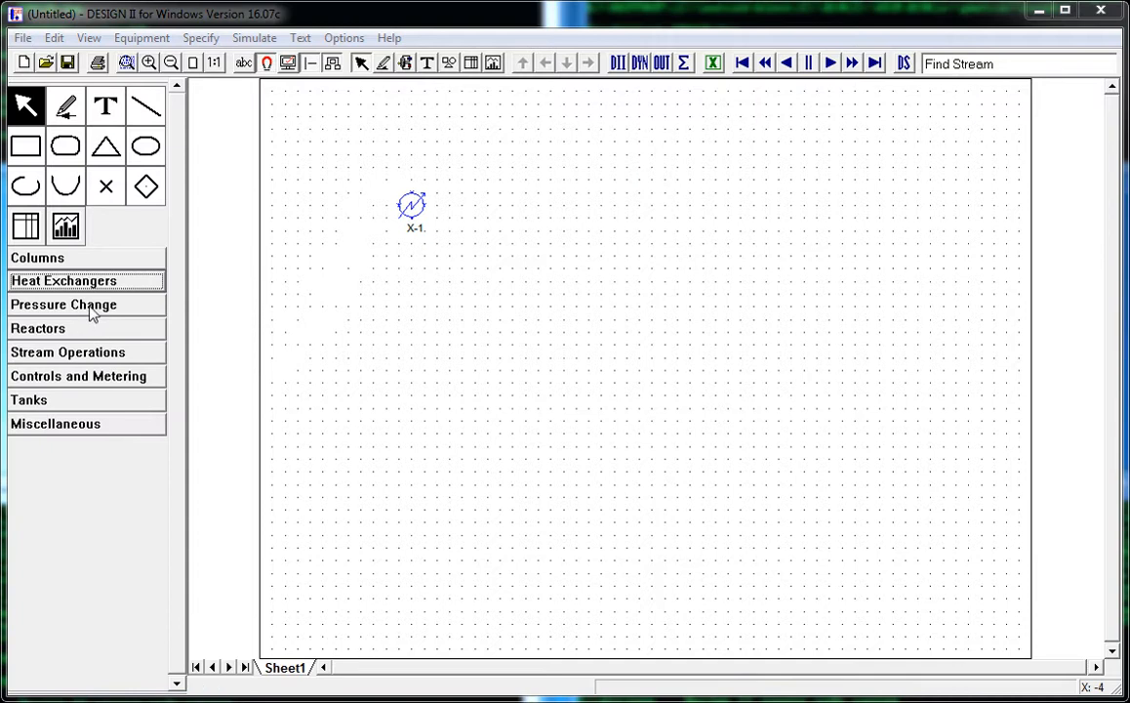
pyautogui.click(93, 306)
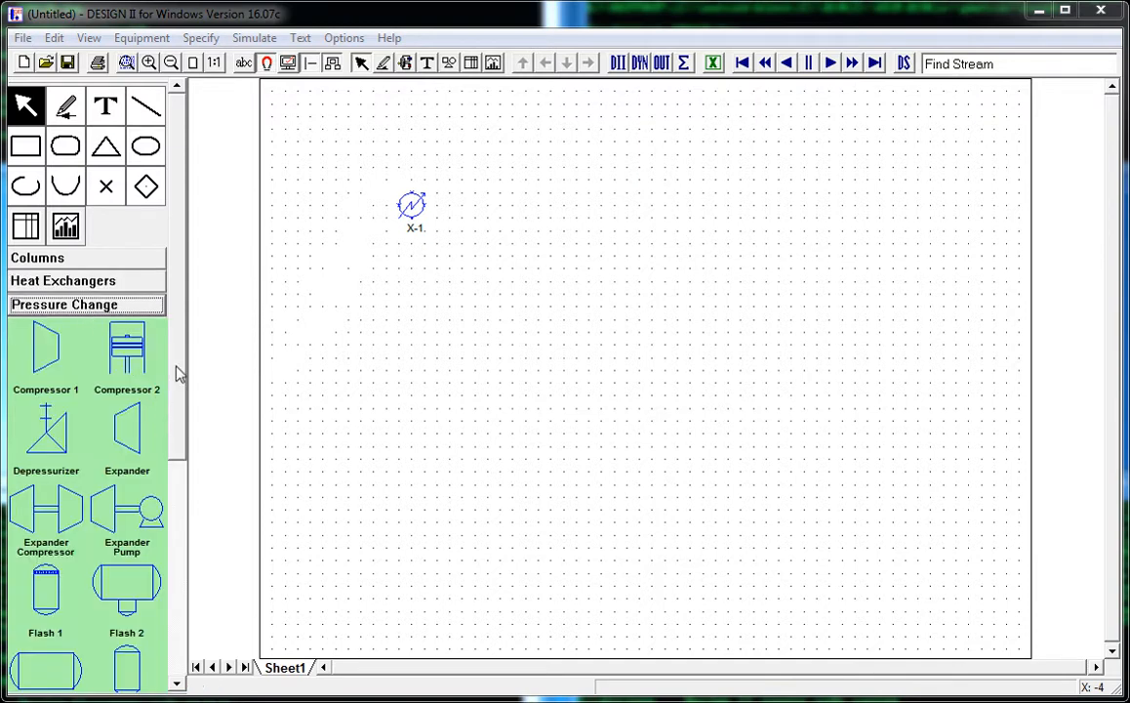
pyautogui.moveTo(179, 374); pyautogui.dragTo(188, 441)
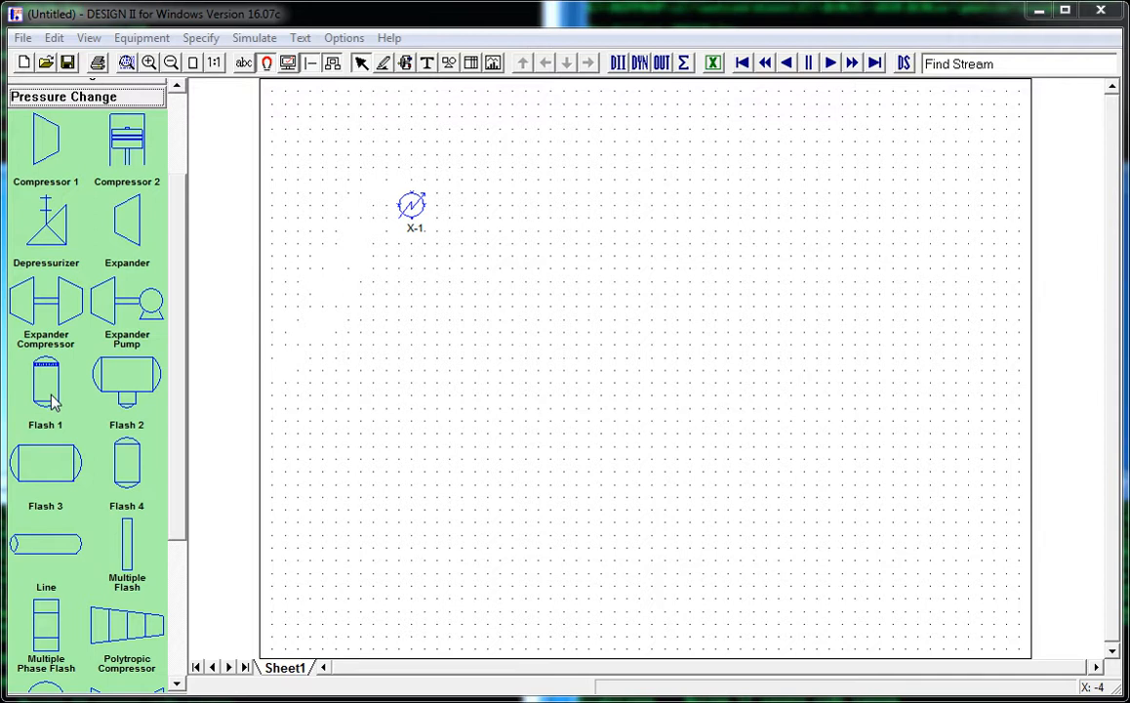
pyautogui.moveTo(52, 398); pyautogui.dragTo(517, 215)
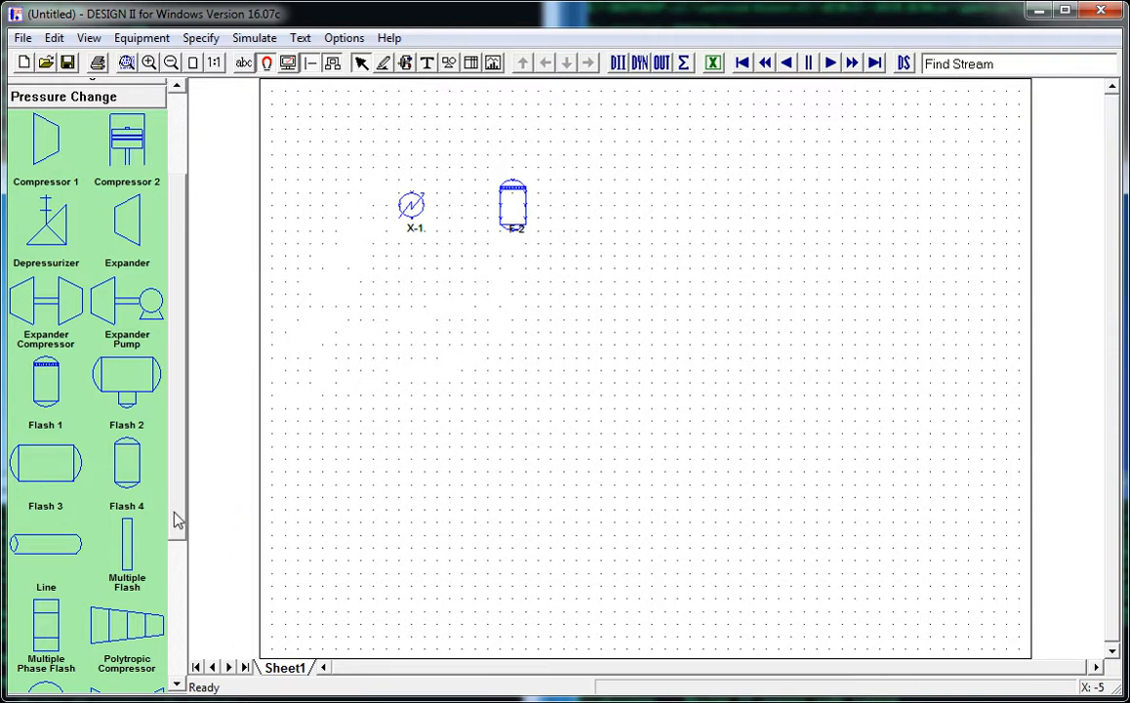
# Place an Expander above and to the right of the flash vessel, and a second Flash 1 farther right, level with the first.
pyautogui.moveTo(118, 254); pyautogui.dragTo(626, 144)
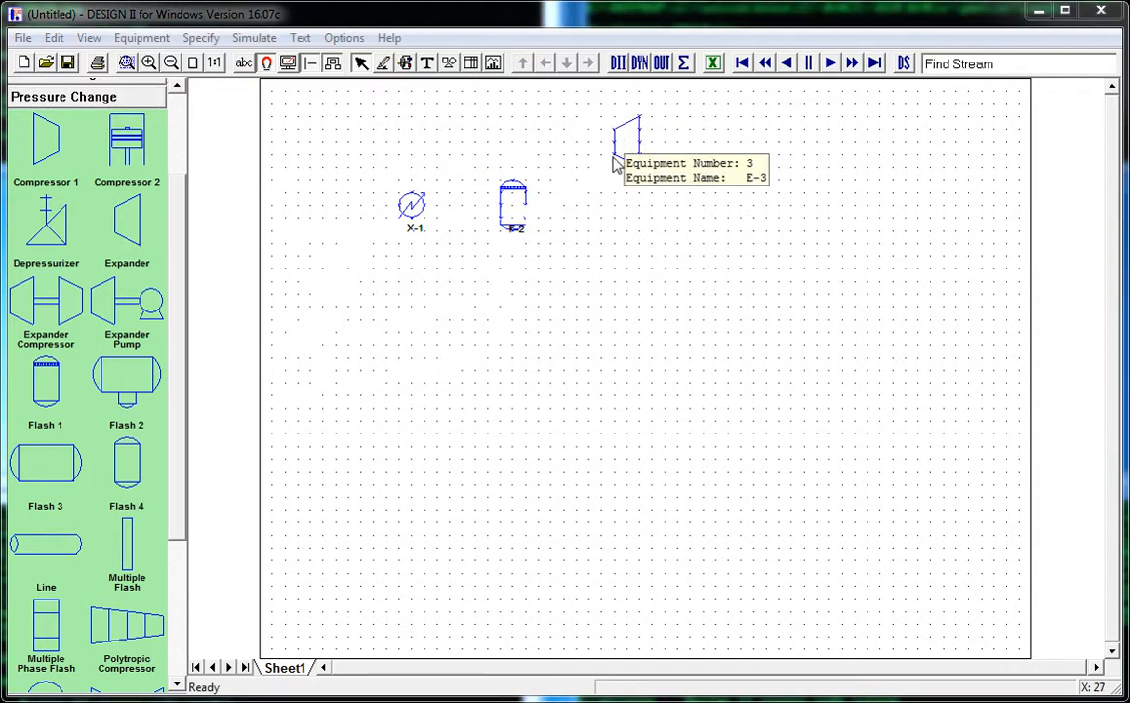
pyautogui.moveTo(46, 379); pyautogui.dragTo(742, 217)
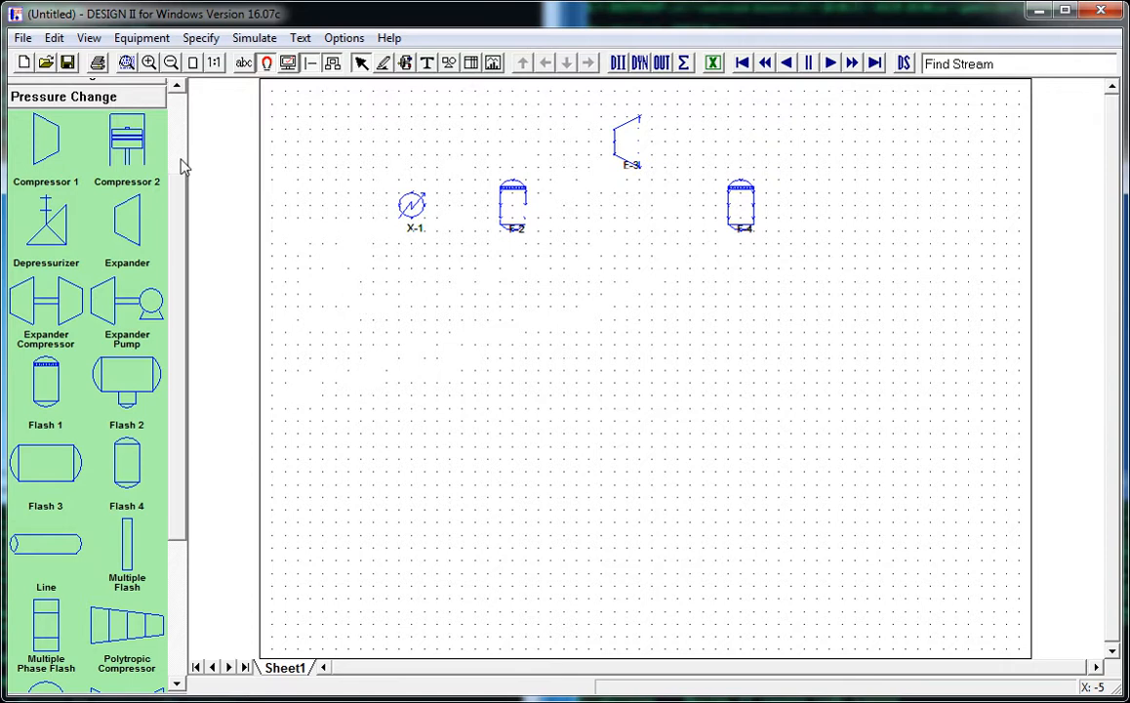
# Draw a horizontal feed stream from the blank area left of the heat exchanger to its inlet.
pyautogui.scroll(5, 182, 109)
pyautogui.click(65, 109)
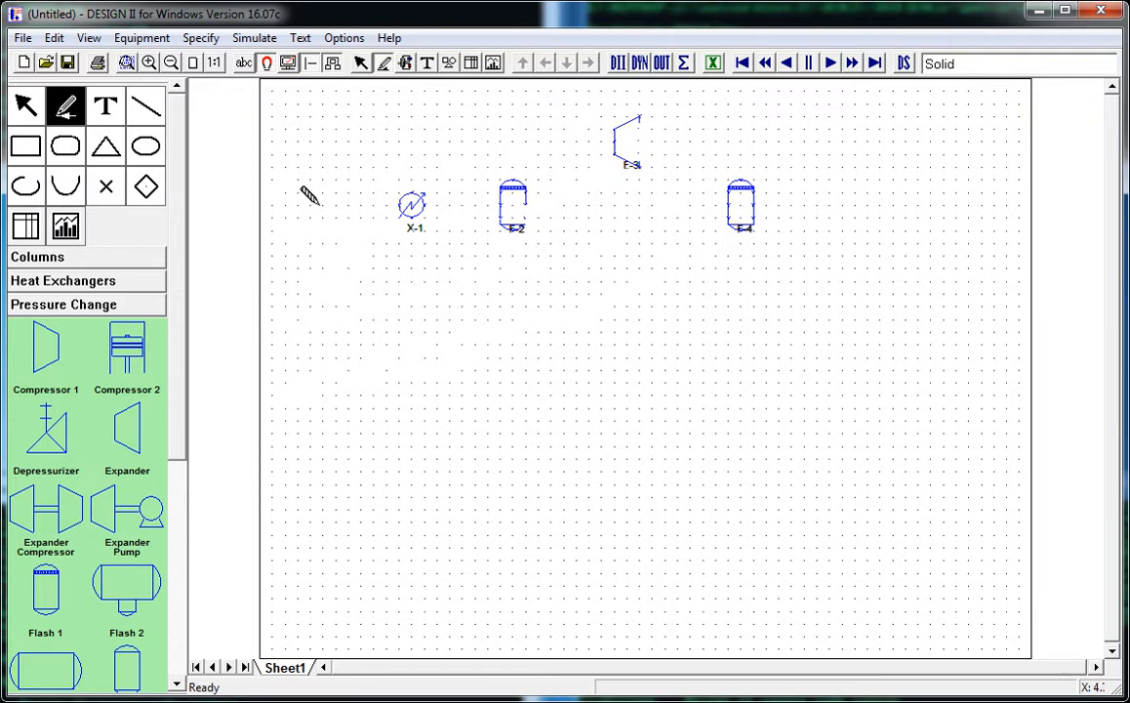
pyautogui.moveTo(328, 202); pyautogui.dragTo(404, 201)
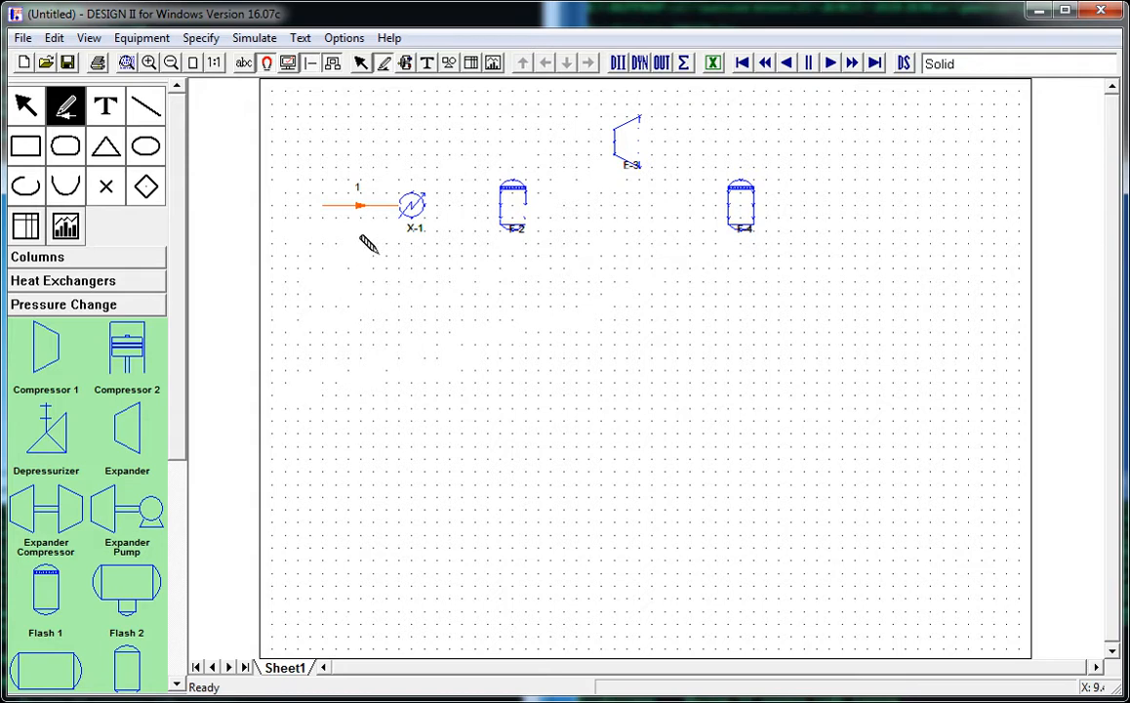
# Change the feed stream's number to 11 in its general data.
pyautogui.click(348, 205)
pyautogui.doubleClick(346, 203)
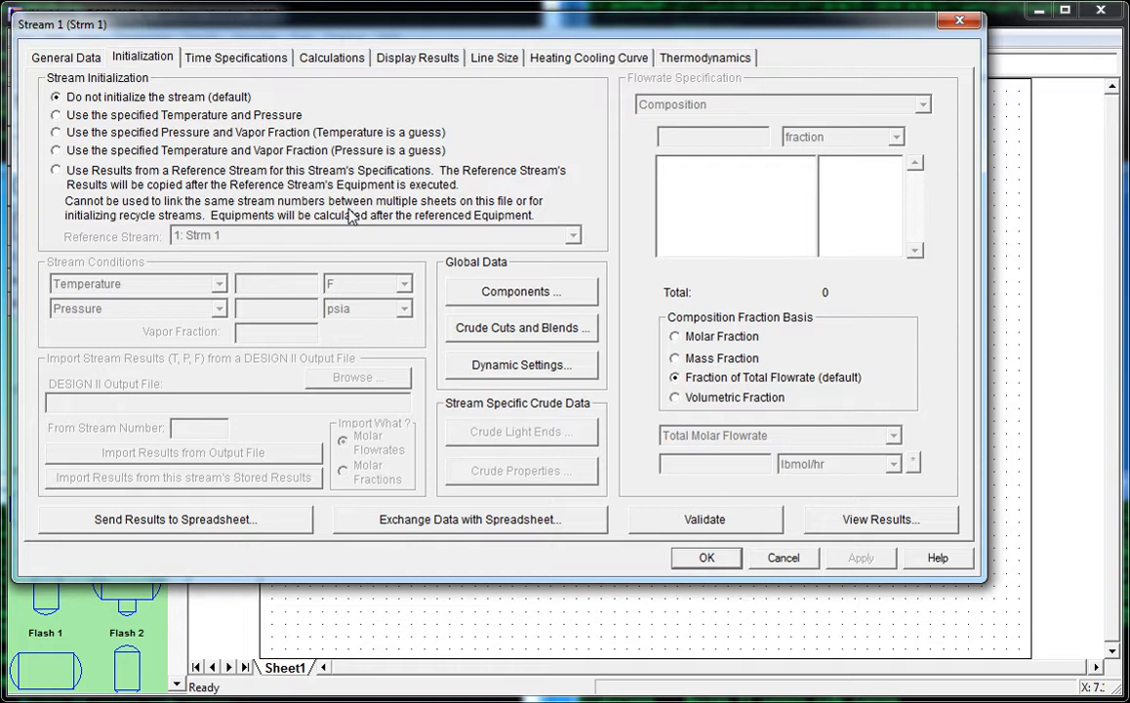
pyautogui.click(68, 58)
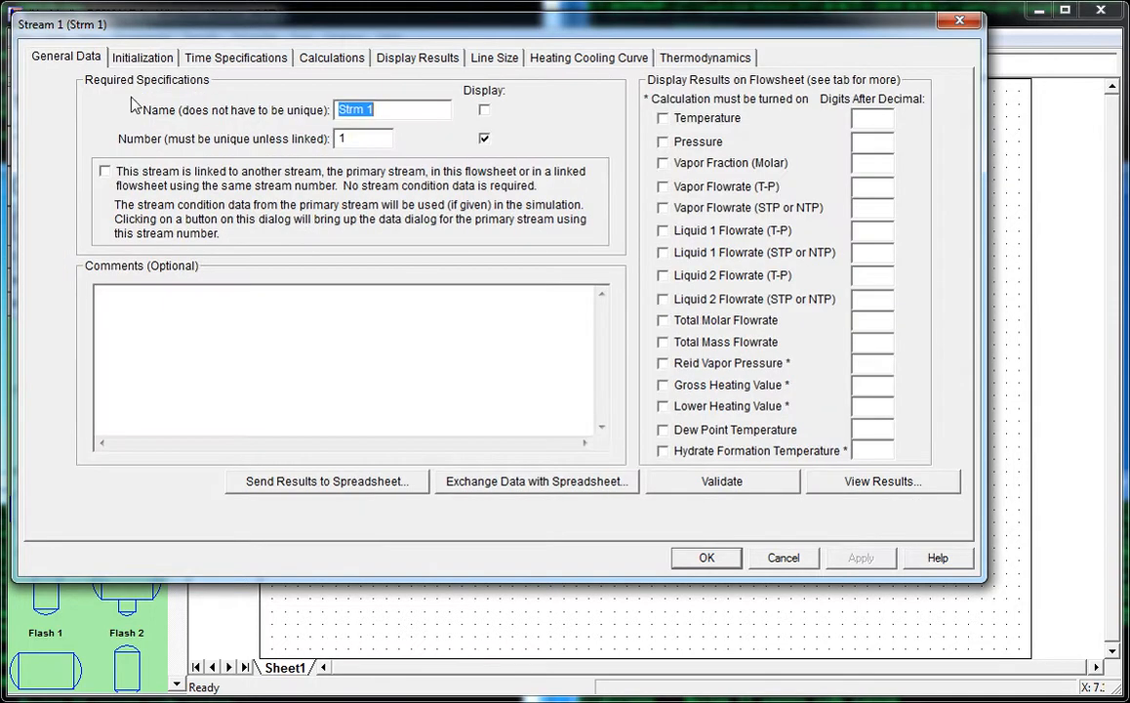
pyautogui.click(354, 140)
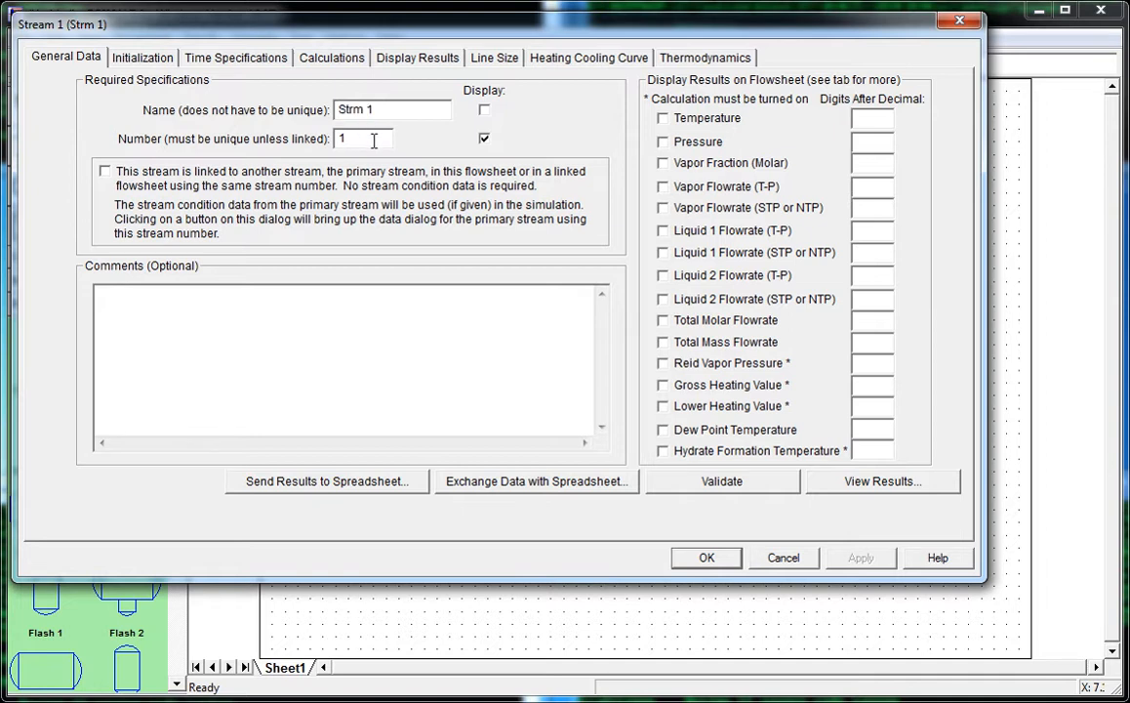
pyautogui.write('1')
pyautogui.click(705, 557)
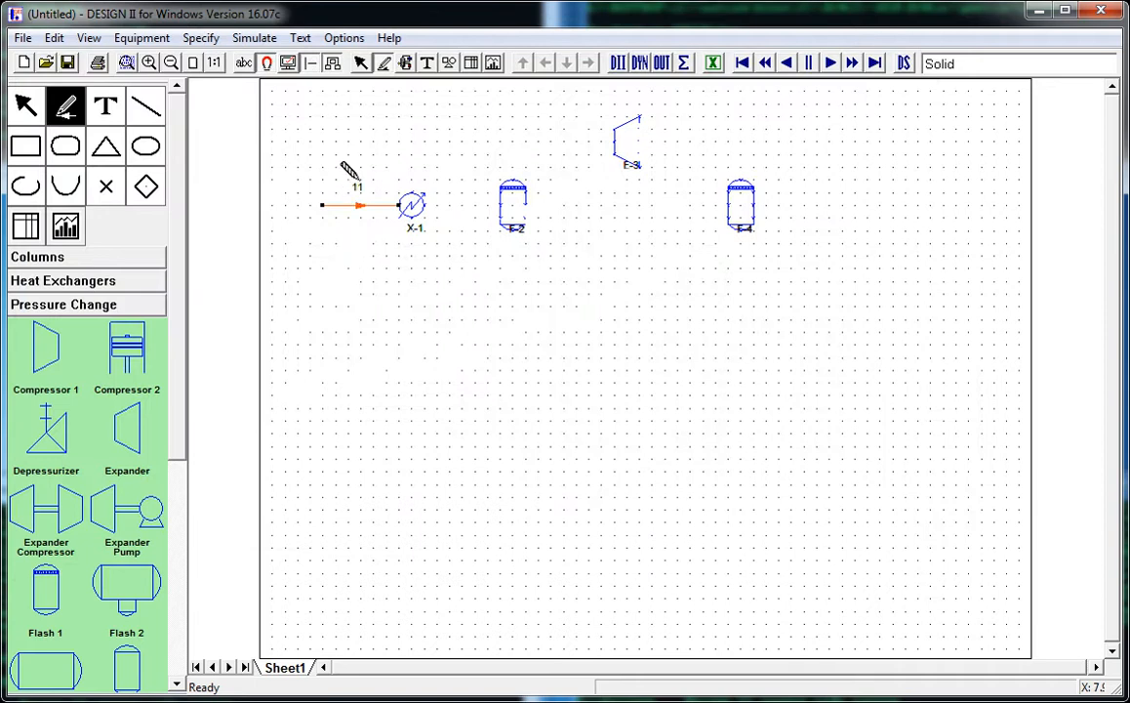
# Set the feed stream's number back to 1 in its general data.
pyautogui.doubleClick(347, 204)
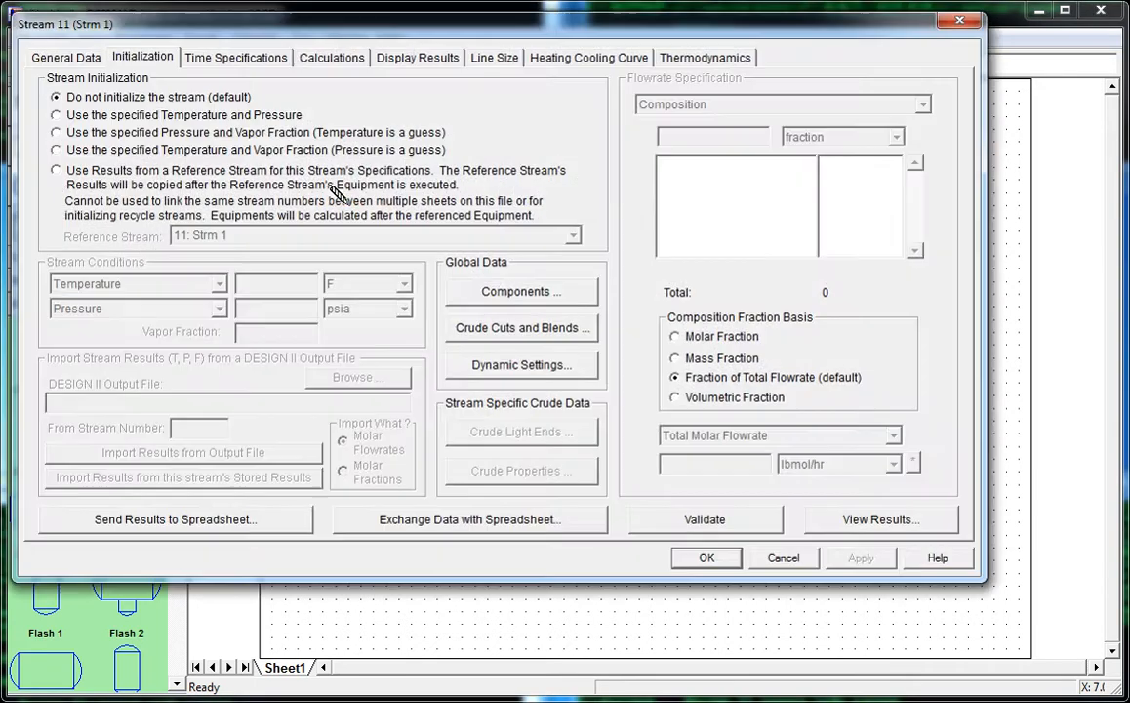
pyautogui.click(82, 59)
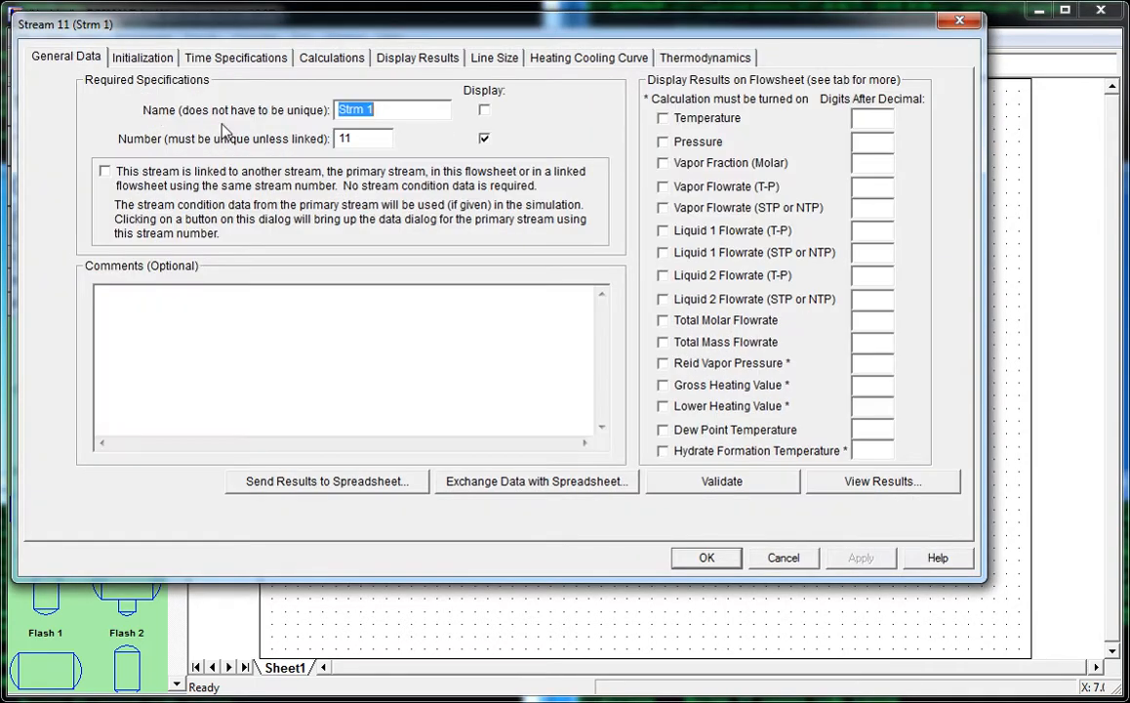
pyautogui.click(378, 138)
pyautogui.press('BackSpace')
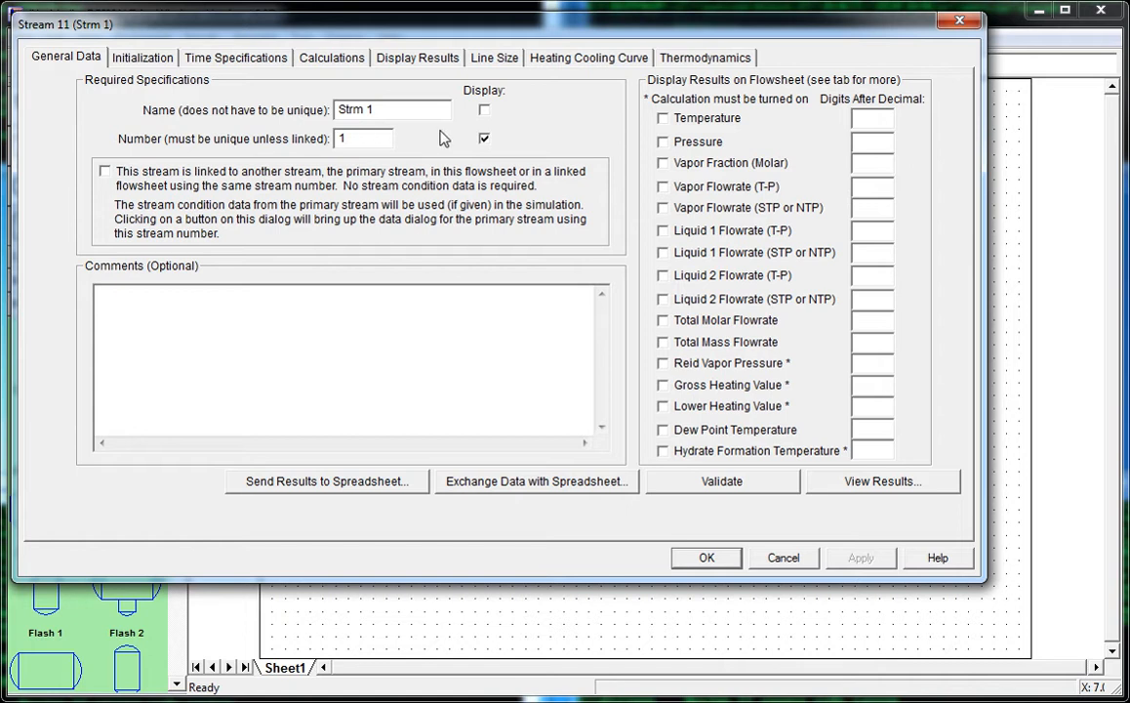
pyautogui.click(707, 557)
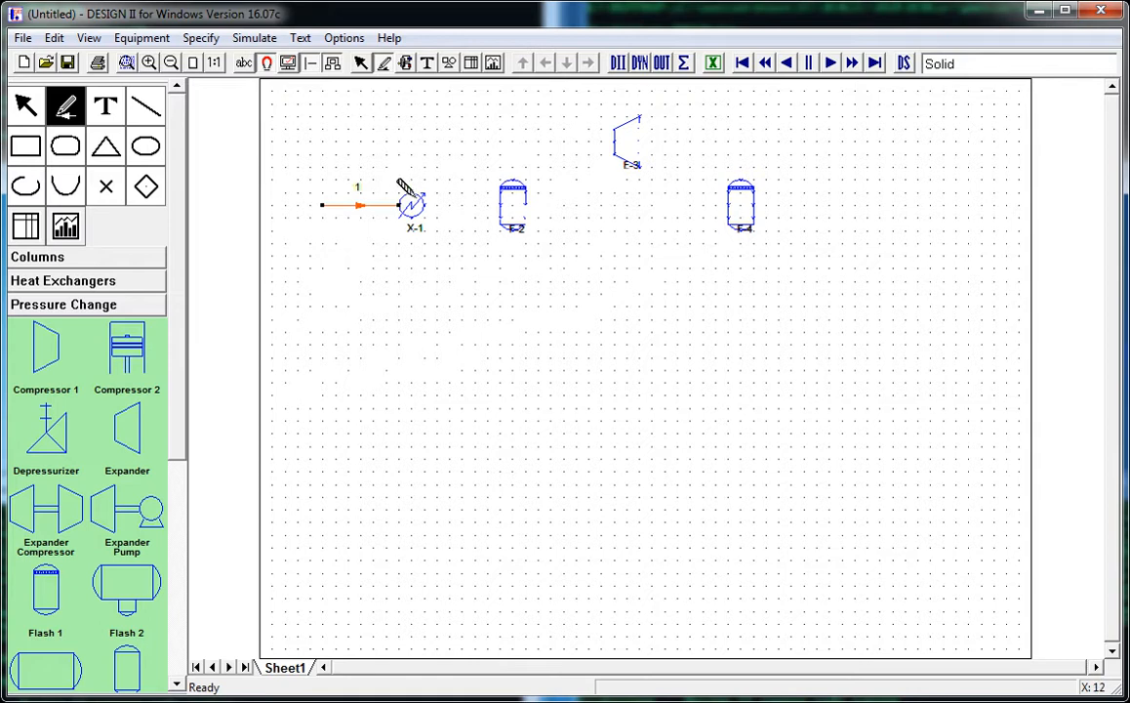
# Draw a stream from the heat exchanger to the first flash vessel, and another from that vessel's top outlet to the expander inlet.
pyautogui.click(424, 204)
pyautogui.click(498, 205)
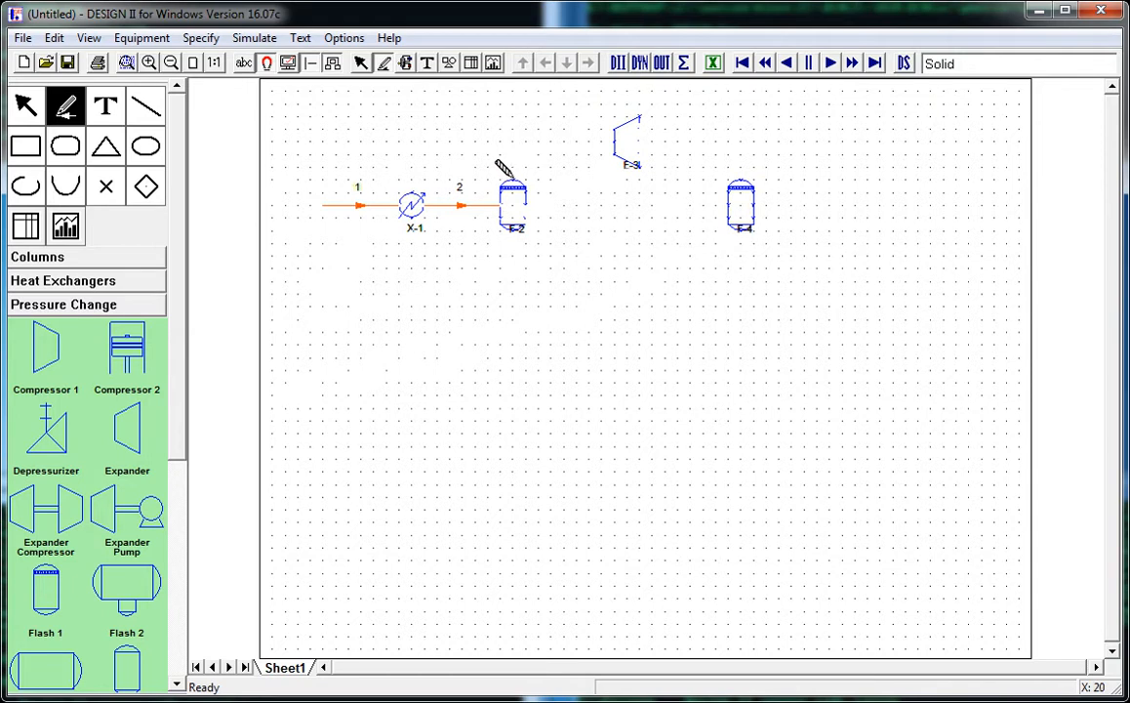
pyautogui.click(513, 180)
pyautogui.click(616, 144)
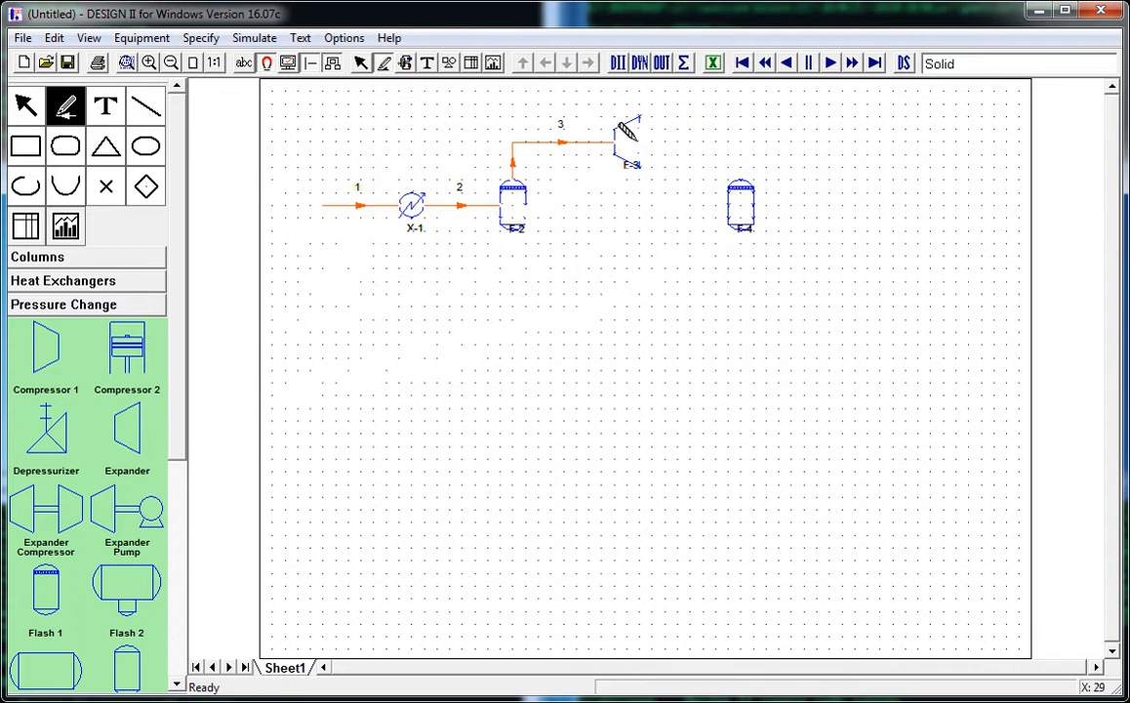
# Draw a stream from the expander outlet to the second flash vessel, and an overhead product stream from that vessel's top outlet.
pyautogui.moveTo(618, 138)
pyautogui.mouseDown()
pyautogui.moveTo(691, 139)
pyautogui.moveTo(692, 117)
pyautogui.moveTo(692, 201)
pyautogui.mouseUp()
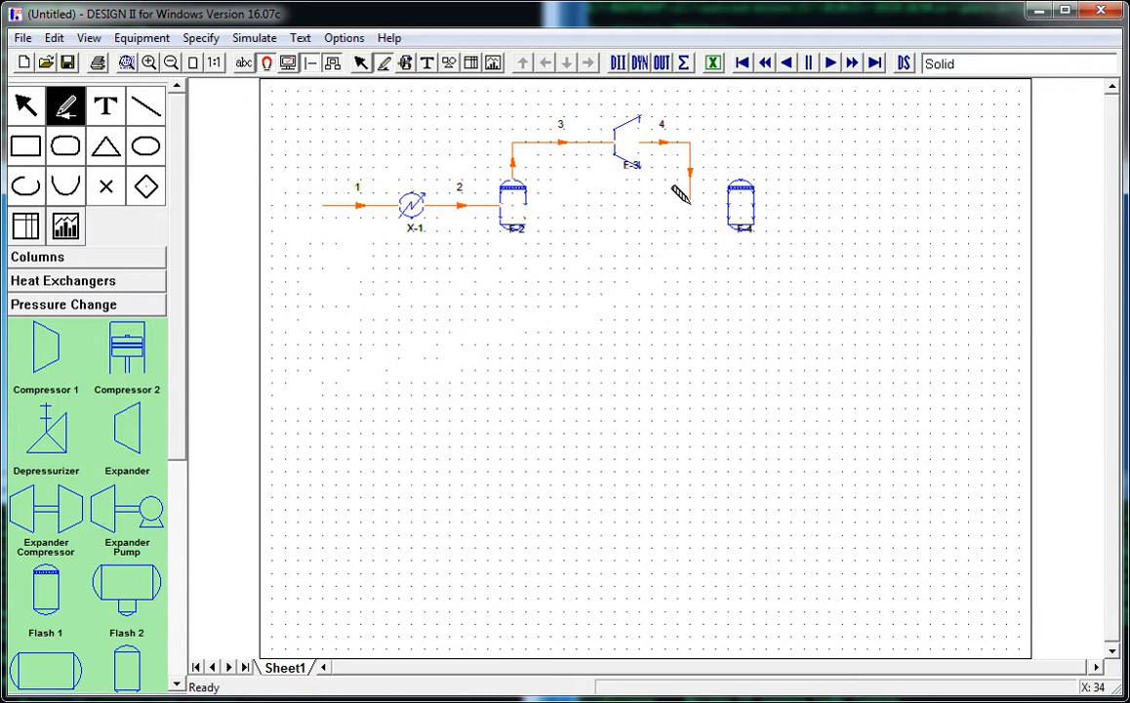
pyautogui.click(737, 200)
pyautogui.click(734, 174)
pyautogui.doubleClick(843, 143)
# Draw liquid product streams from the bottom outlets of the second and first flash vessels, both running right to blank space.
pyautogui.click(739, 210)
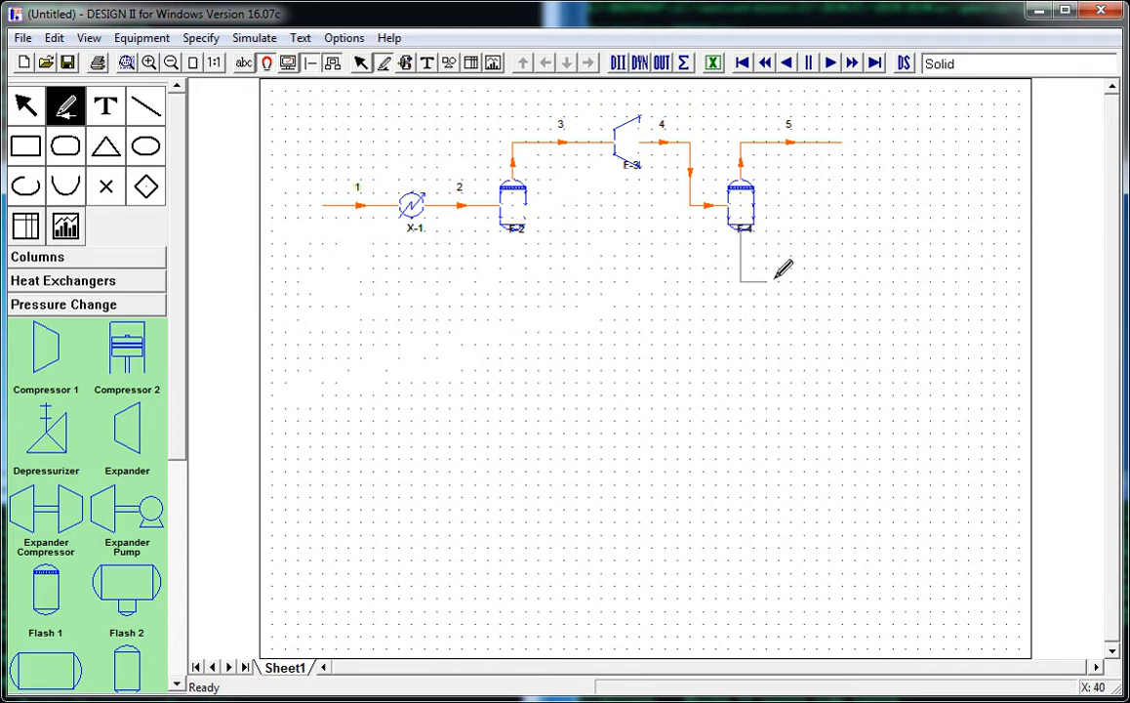
pyautogui.doubleClick(844, 281)
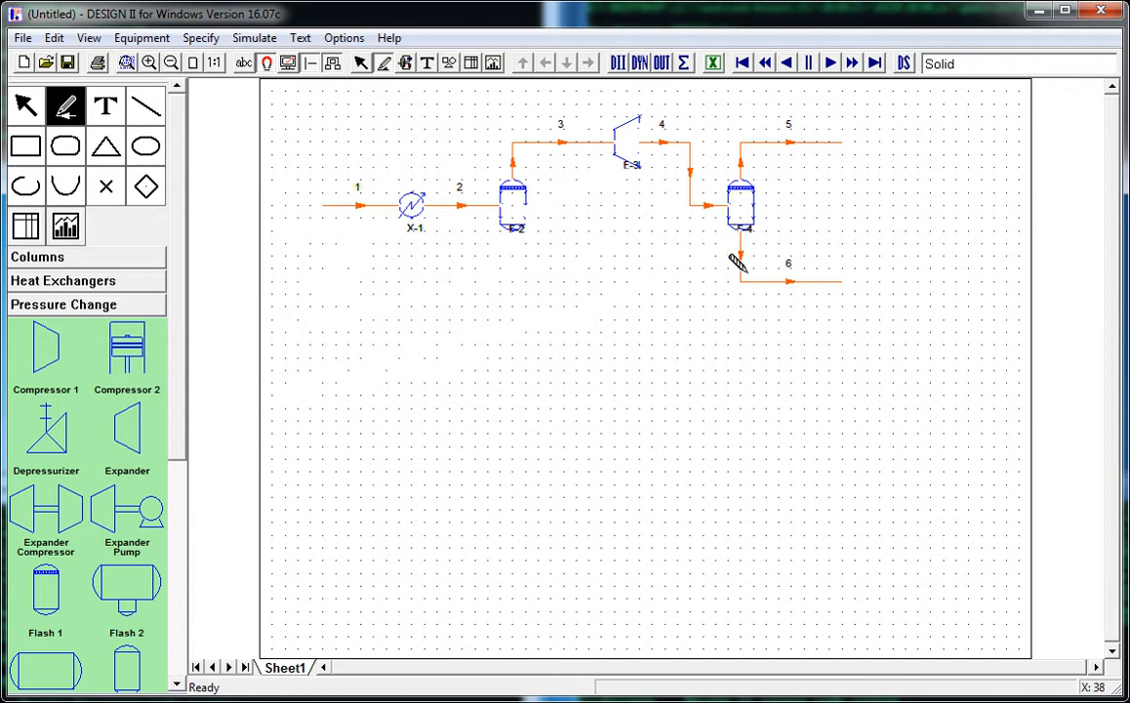
pyautogui.click(514, 231)
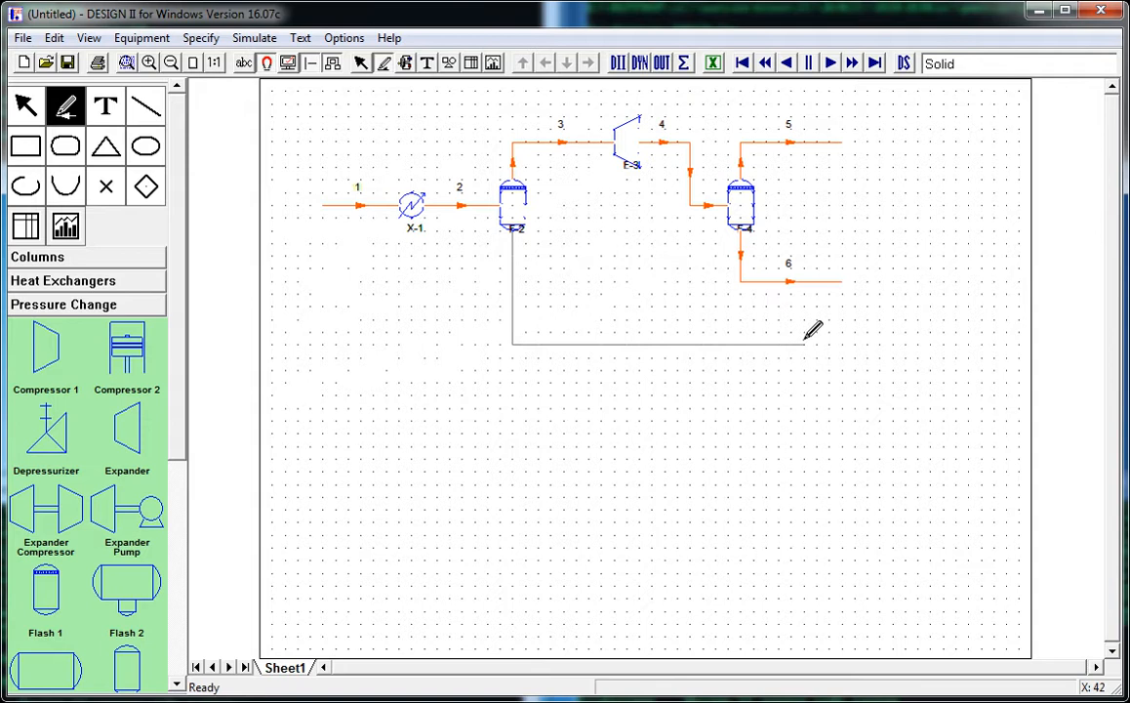
pyautogui.doubleClick(843, 332)
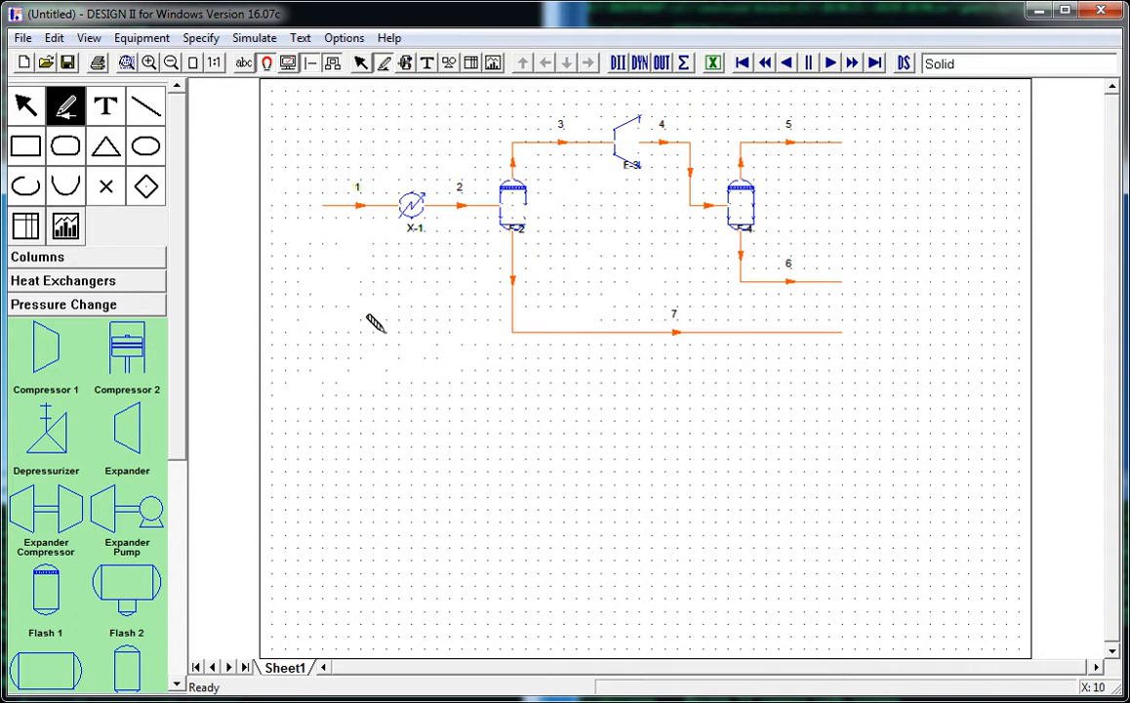
# Initialize feed stream 1 by specified temperature and pressure, with 90 F and 980 psig.
pyautogui.click(26, 107)
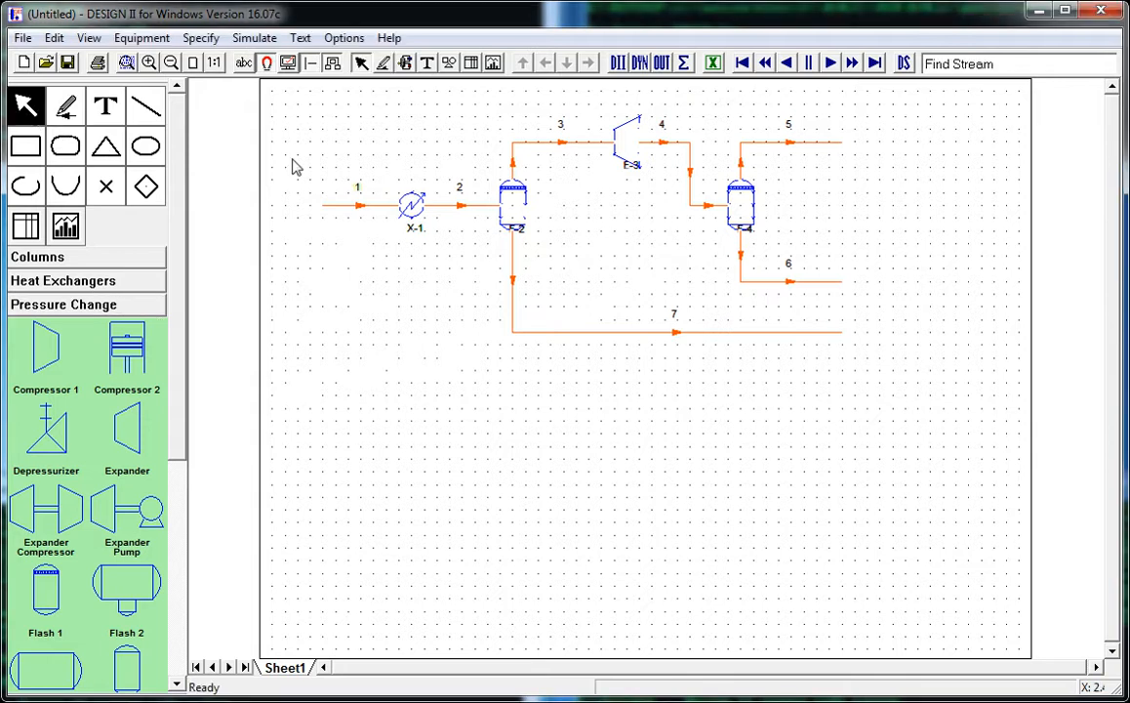
pyautogui.doubleClick(344, 208)
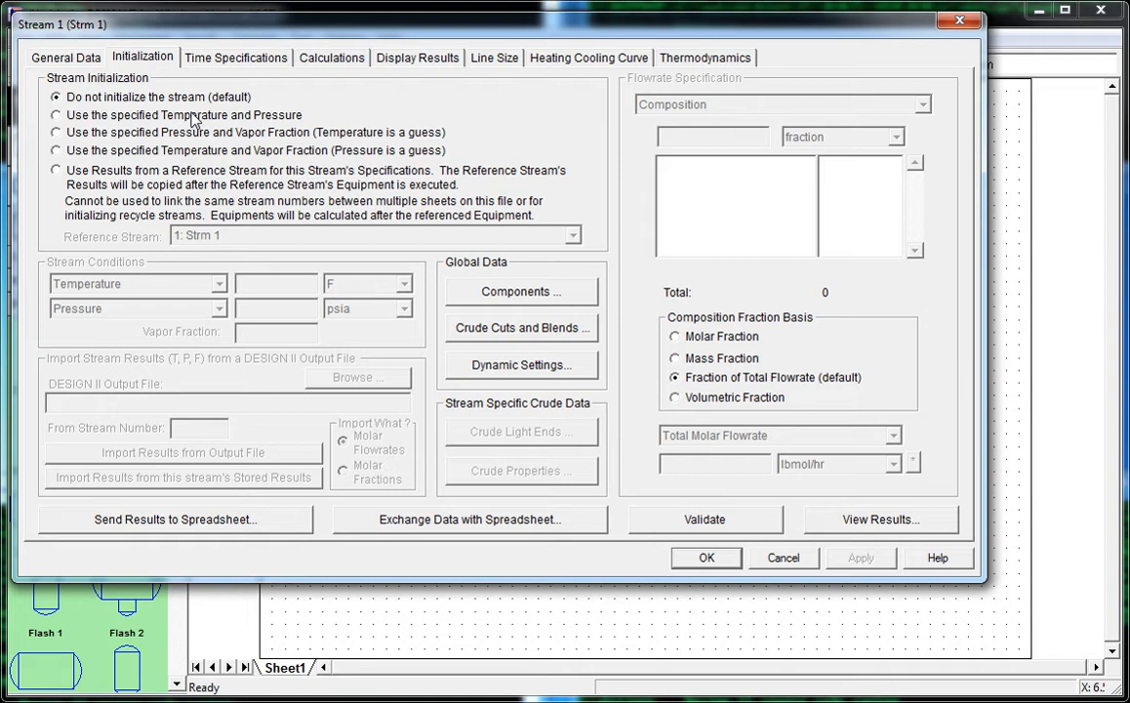
pyautogui.click(194, 116)
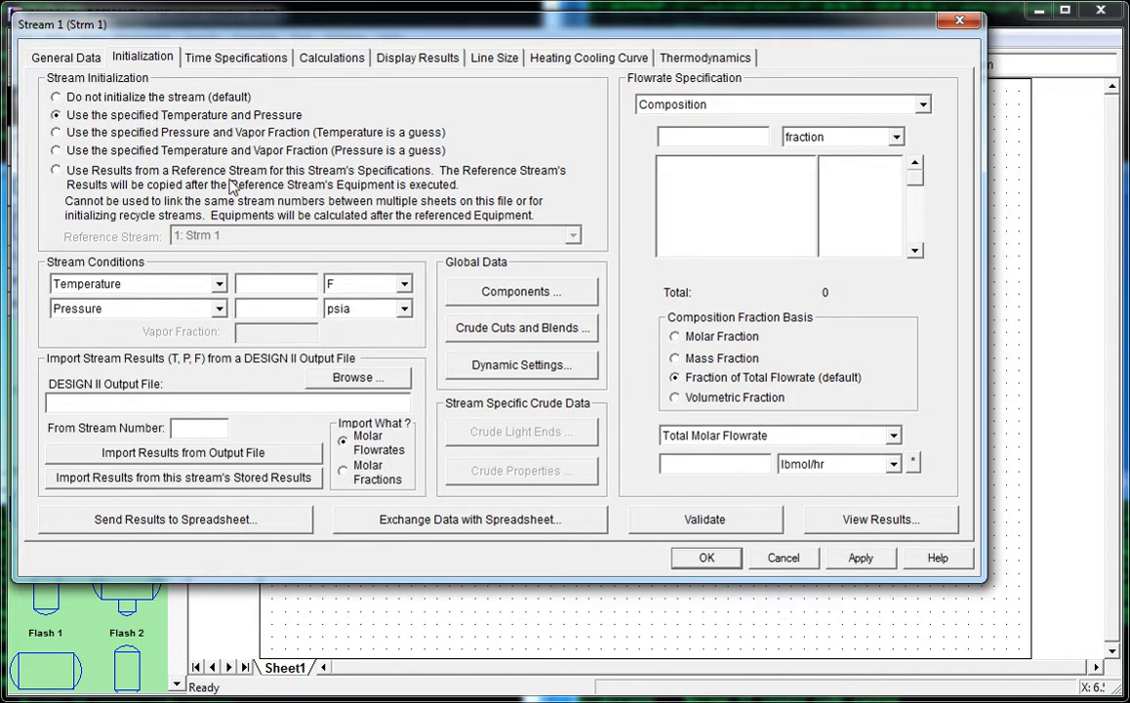
pyautogui.click(303, 284)
pyautogui.write('90')
pyautogui.click(288, 312)
pyautogui.write('980')
pyautogui.click(357, 310)
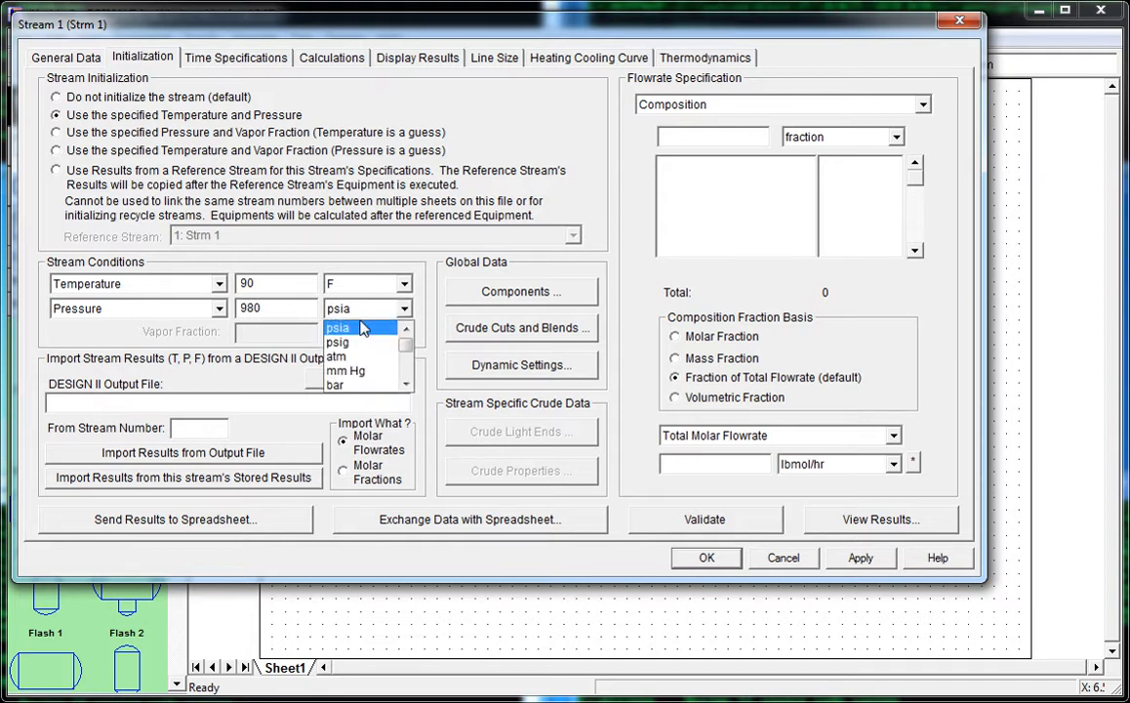
pyautogui.click(353, 338)
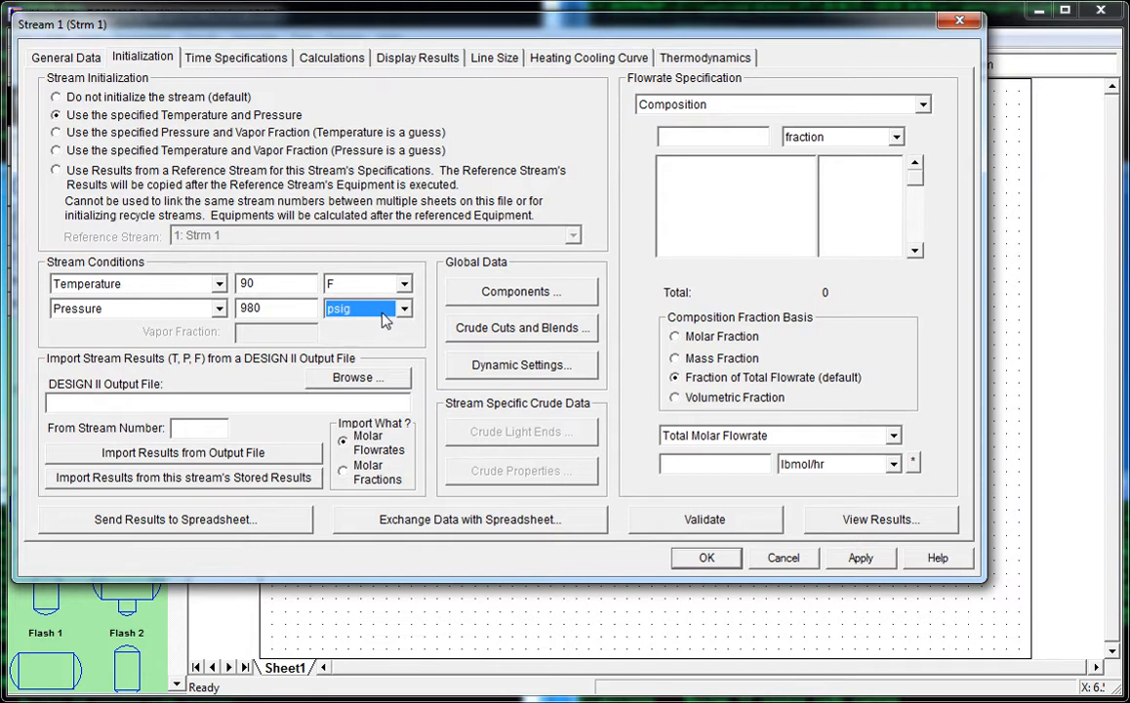
# Add METHANE, ETHANE and PROPANE to the selected components, starting from stream 1's global component data.
pyautogui.click(535, 292)
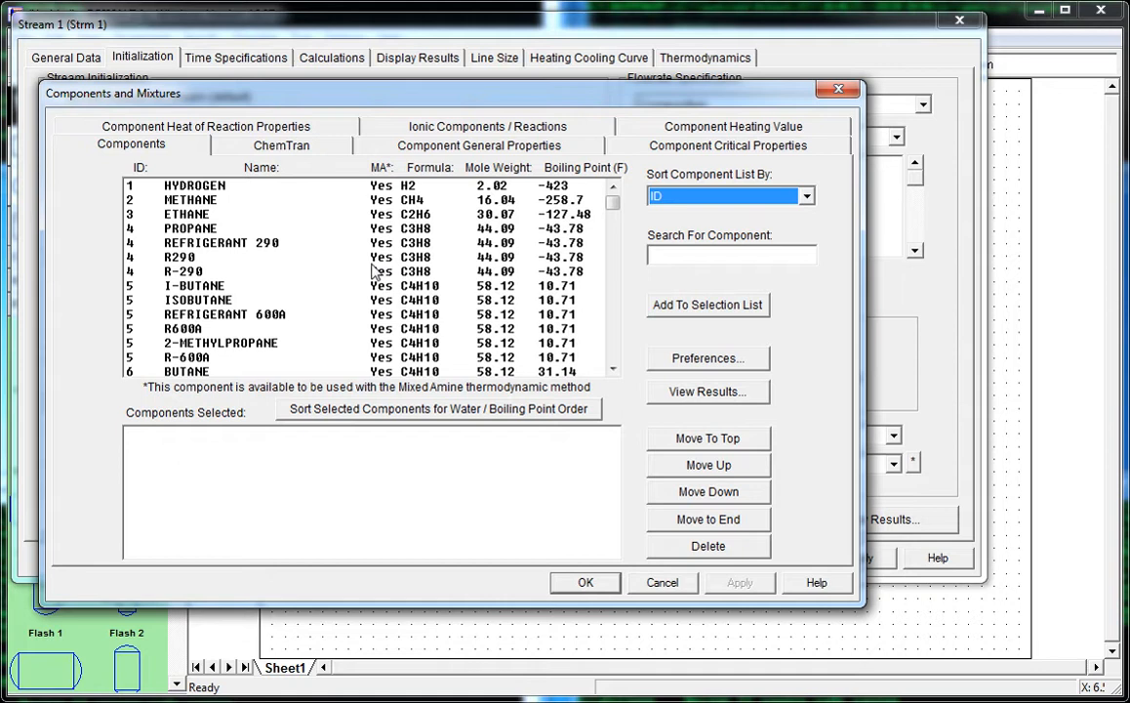
pyautogui.doubleClick(227, 197)
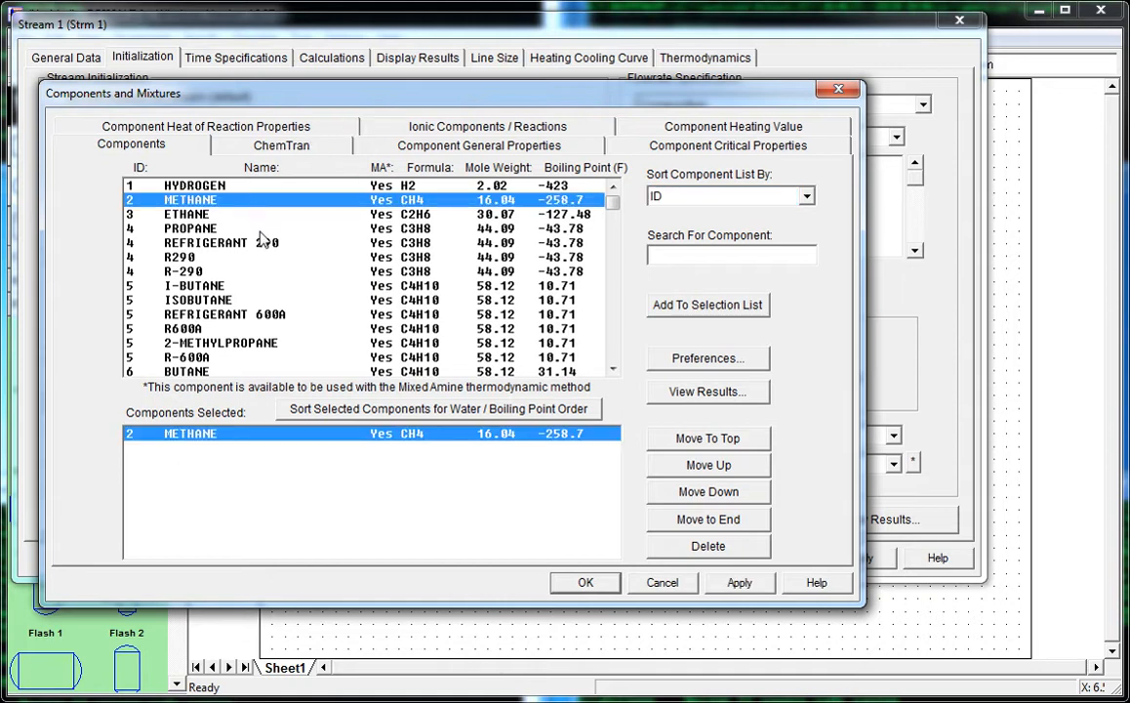
pyautogui.doubleClick(209, 213)
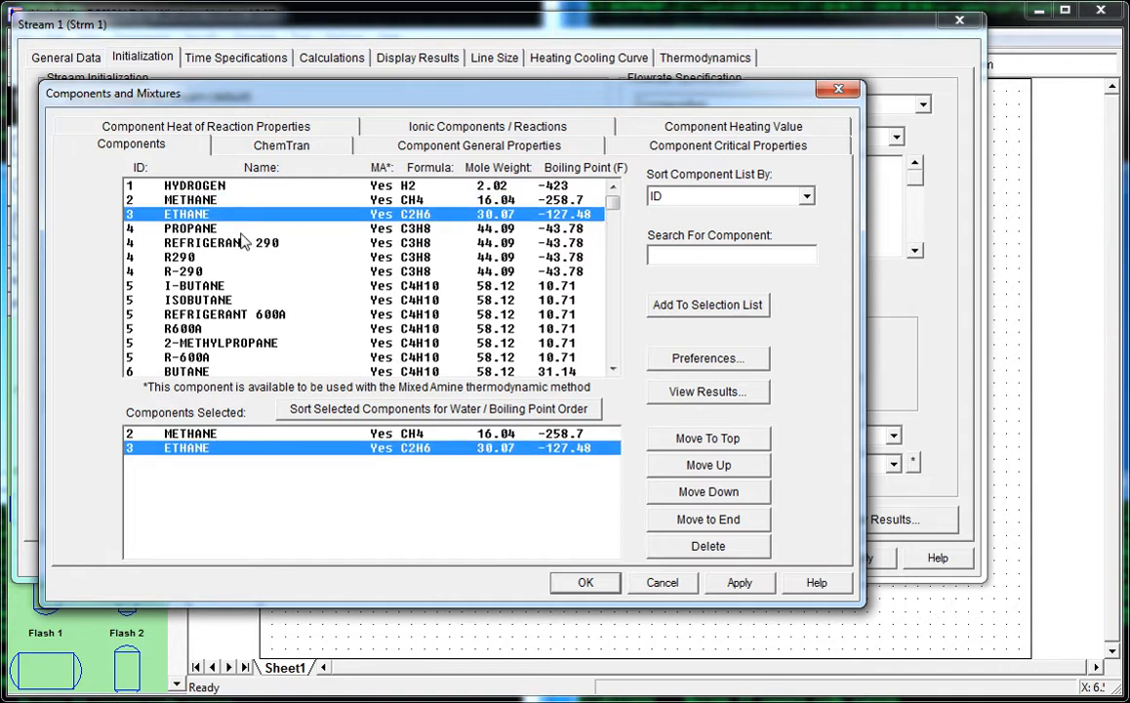
pyautogui.doubleClick(241, 230)
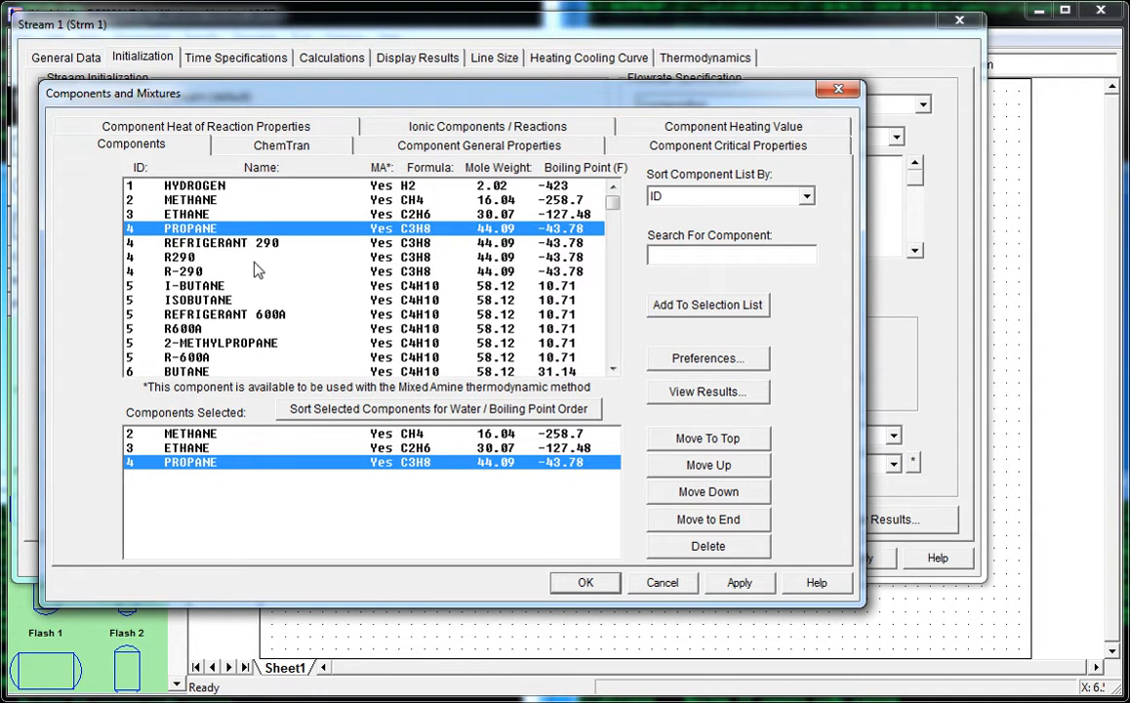
# Add N-BUTANE, N-PENTANE and N-HEXANE to the selected components and accept the component list.
pyautogui.click(250, 371)
pyautogui.scroll(-1, 250, 371)
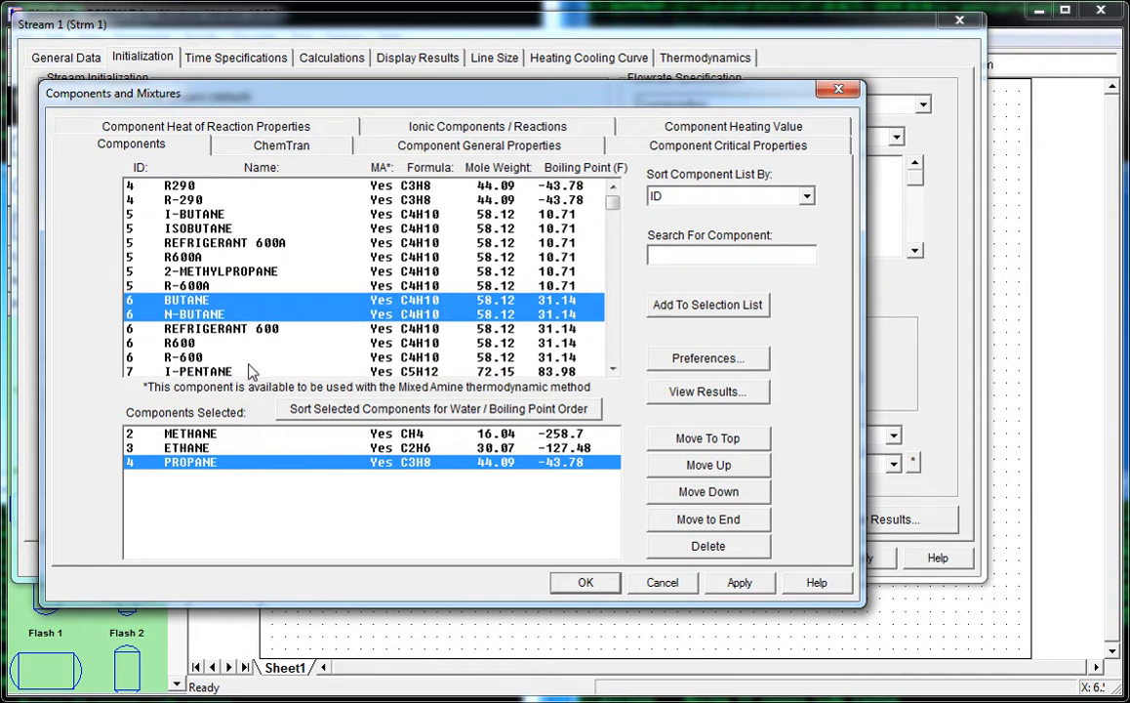
pyautogui.click(228, 317)
pyautogui.doubleClick(227, 318)
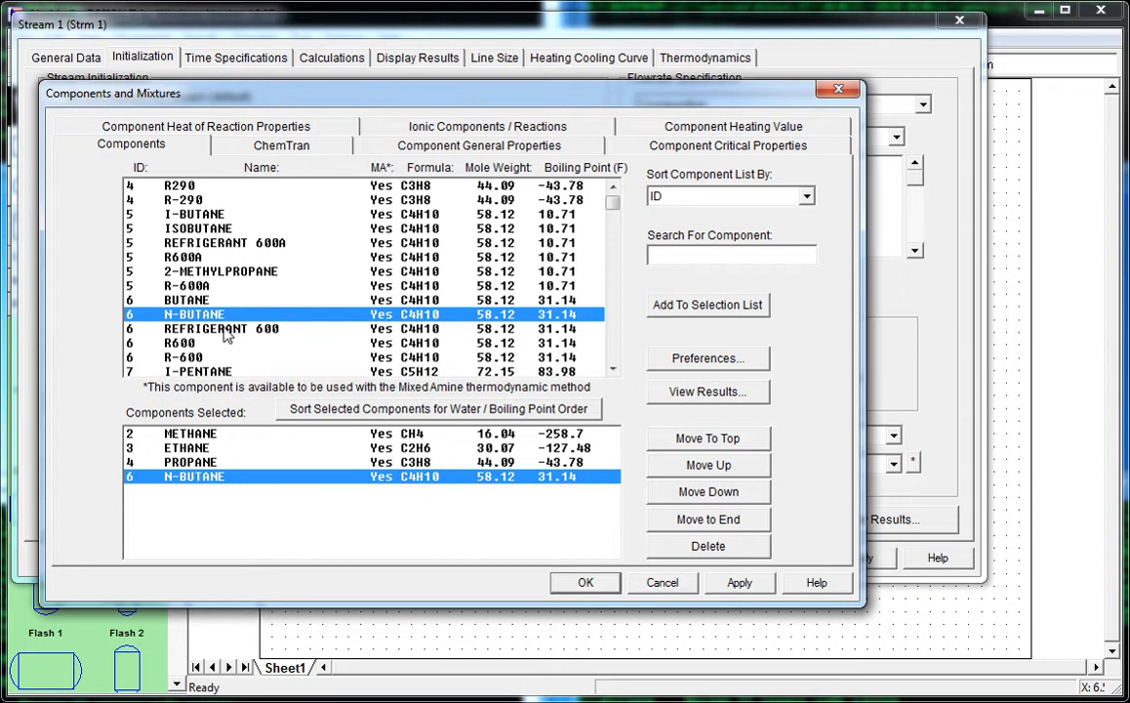
pyautogui.scroll(-2, 228, 332)
pyautogui.doubleClick(227, 330)
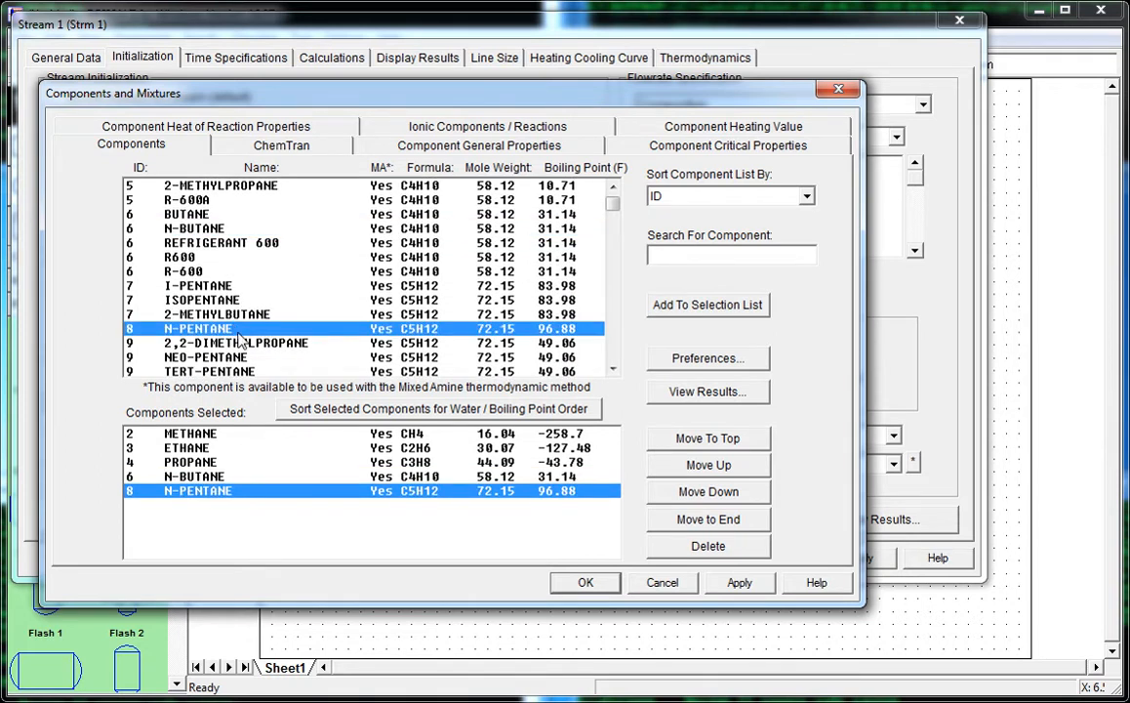
pyautogui.scroll(-1, 239, 336)
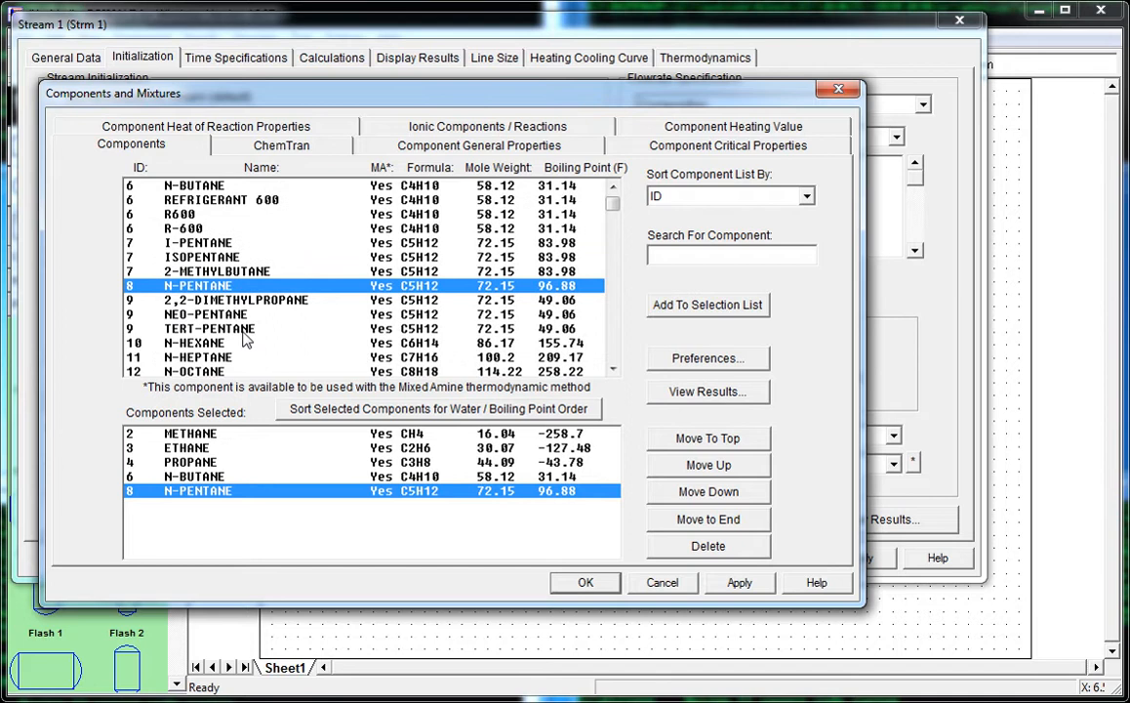
pyautogui.scroll(-1, 244, 336)
pyautogui.doubleClick(239, 300)
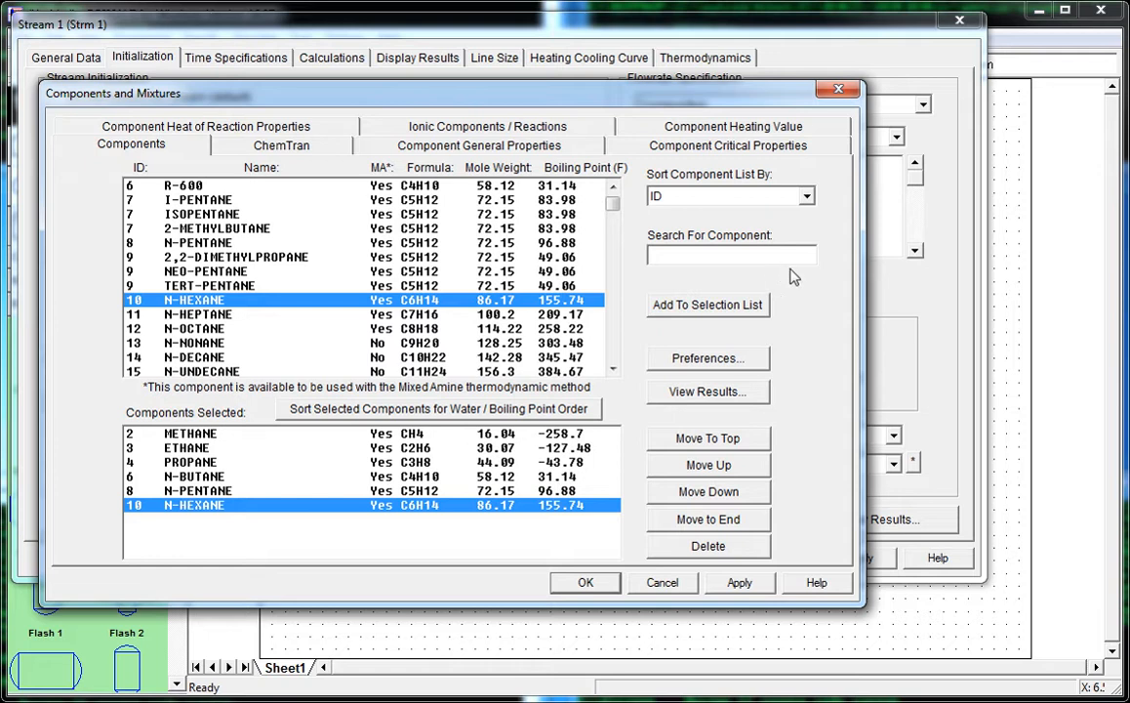
pyautogui.click(586, 582)
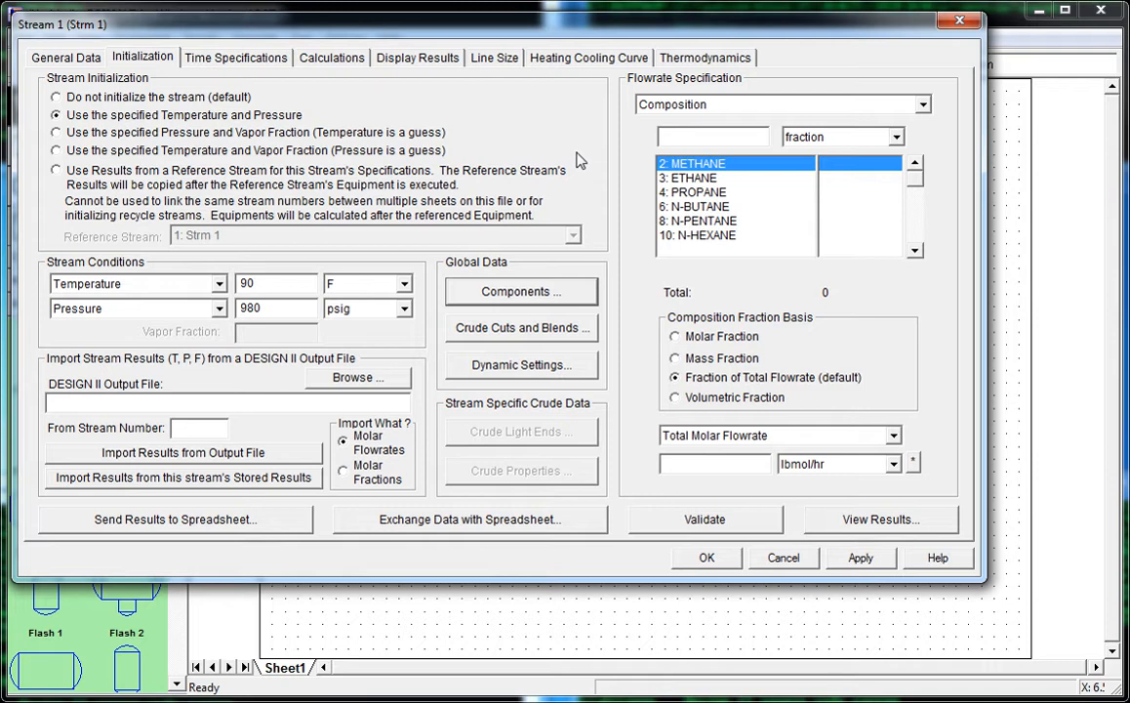
# Specify stream 1's flow as Component Molar Flowrate in lbmol/hr, with 6100 for methane and 500 for ethane.
pyautogui.click(712, 110)
pyautogui.click(654, 137)
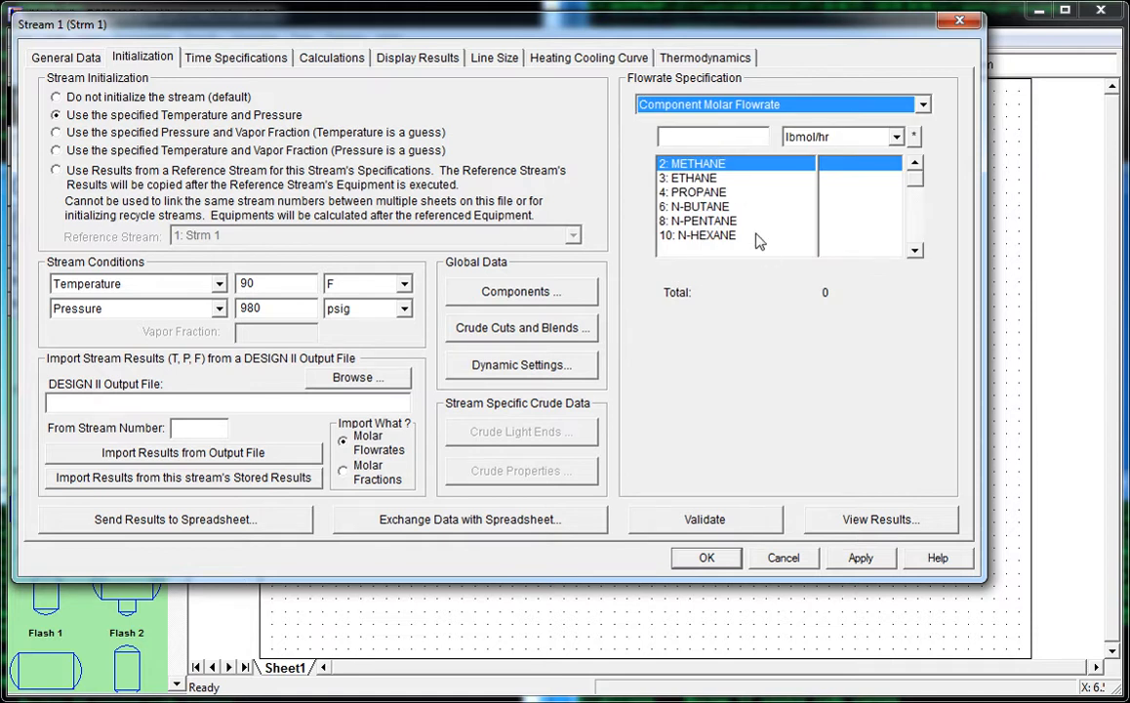
pyautogui.click(721, 138)
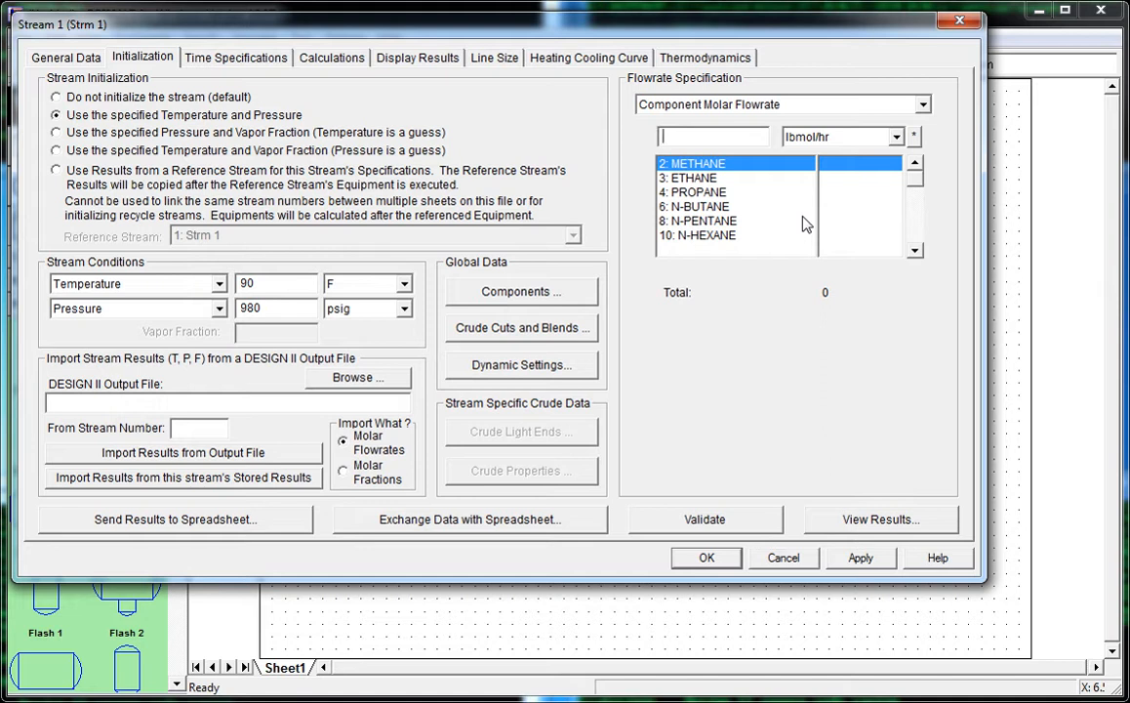
pyautogui.write('6100')
pyautogui.press('Return')
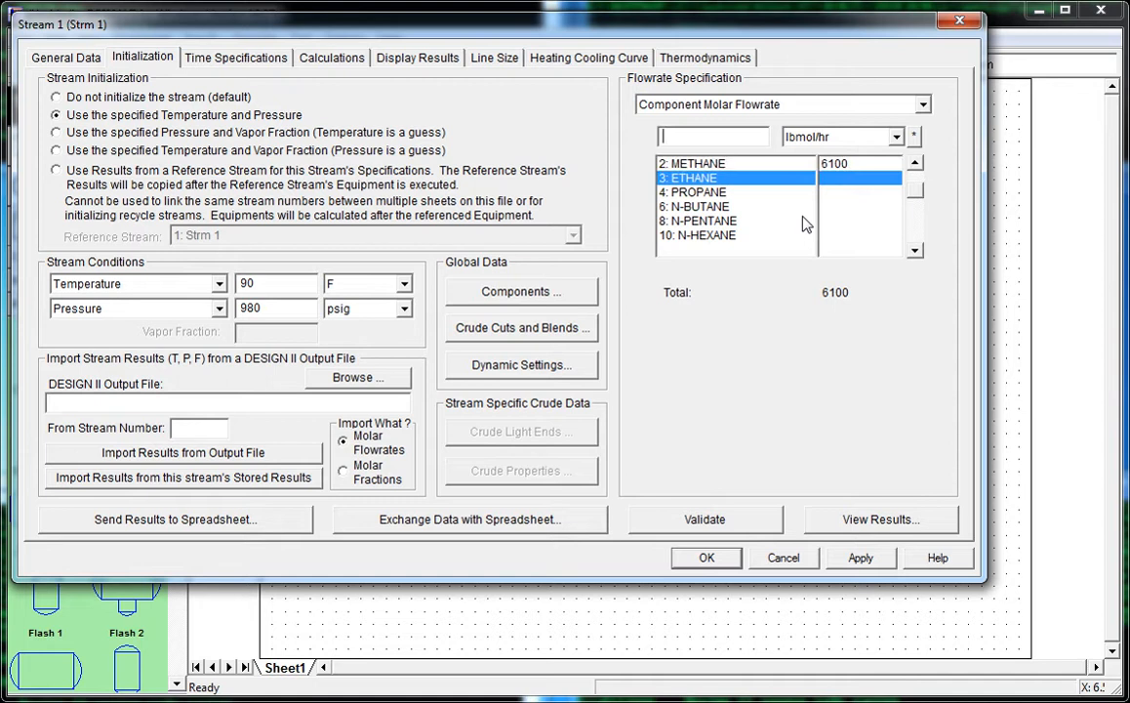
pyautogui.write('500')
pyautogui.press('Return')
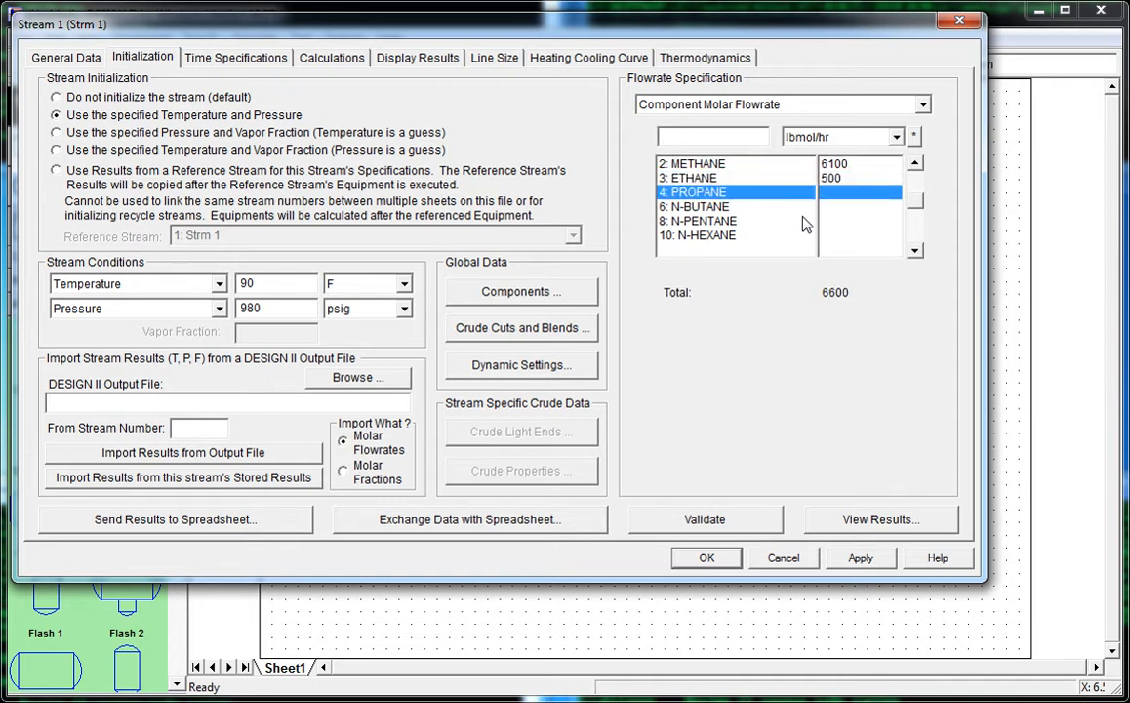
# Set the molar flowrates to 200 for propane, 100 for n-butane and 100 for n-pentane, and accept the stream data.
pyautogui.write('200')
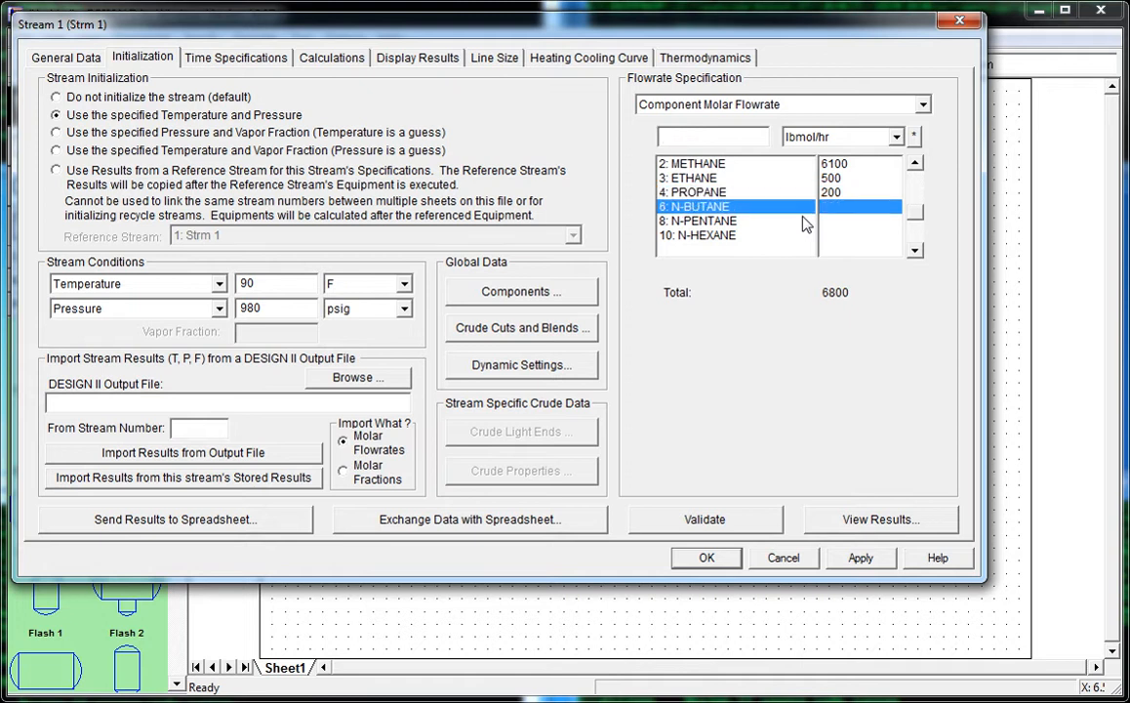
pyautogui.write('100')
pyautogui.click(806, 225)
pyautogui.write('1')
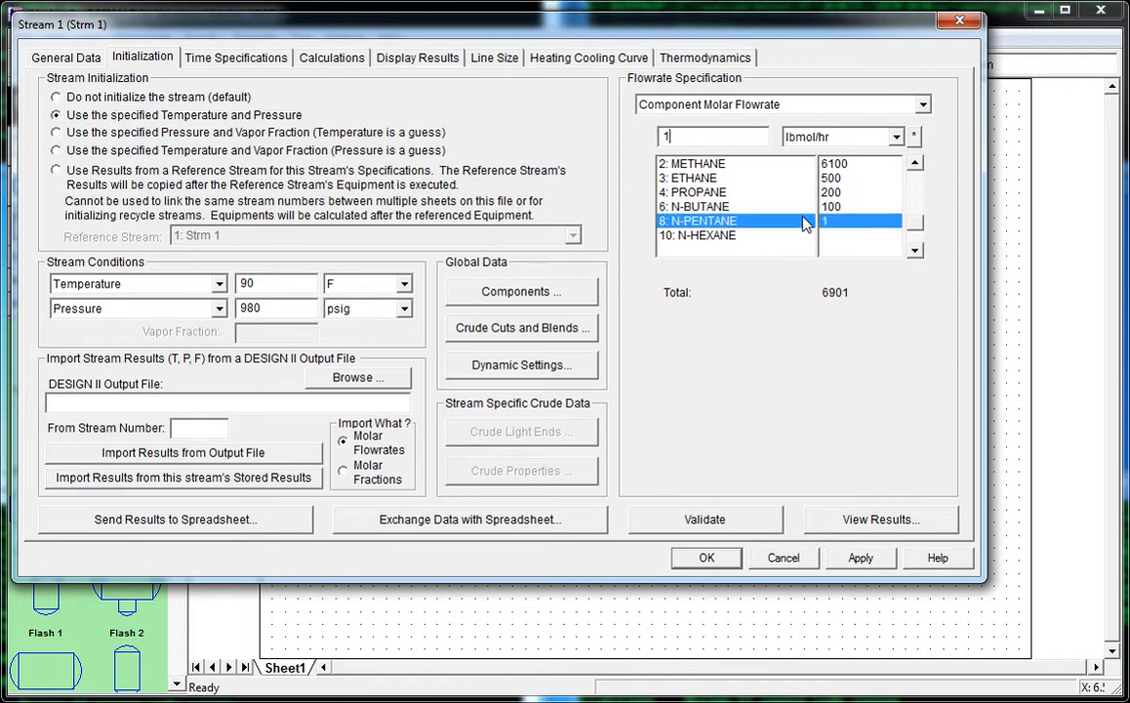
pyautogui.write('00')
pyautogui.press('Return')
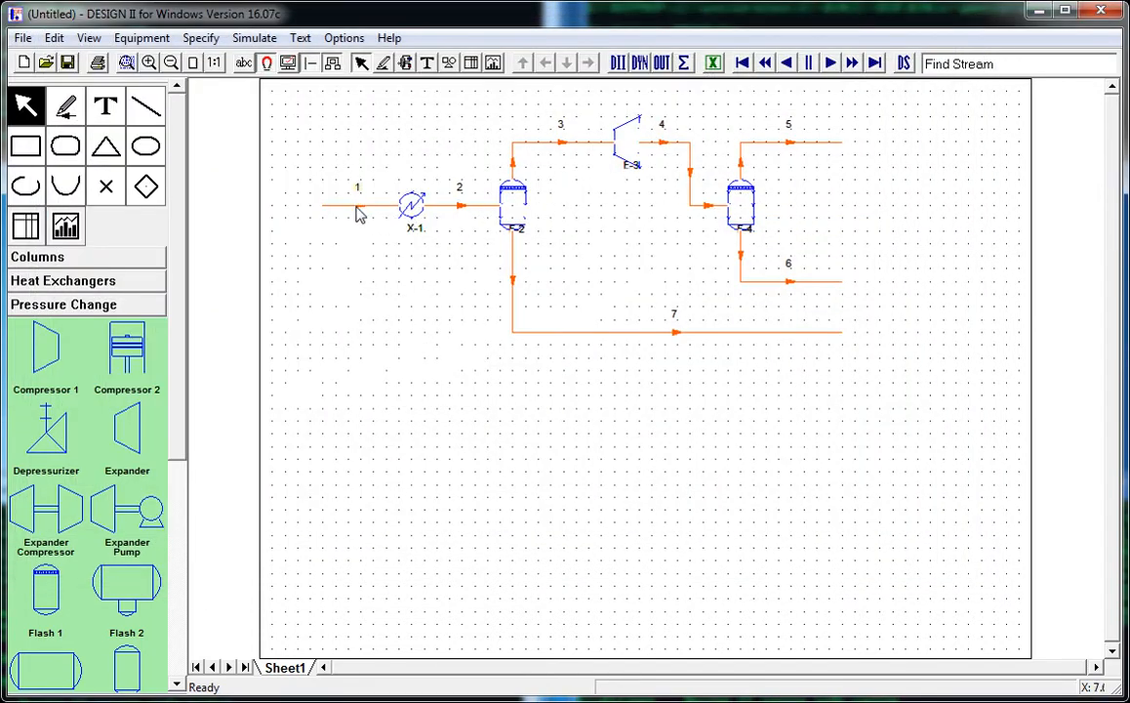
# Reopen feed stream 1's data, set the n-hexane molar flowrate to 70 lbmol/hr and accept it.
pyautogui.doubleClick(332, 205)
pyautogui.click(848, 223)
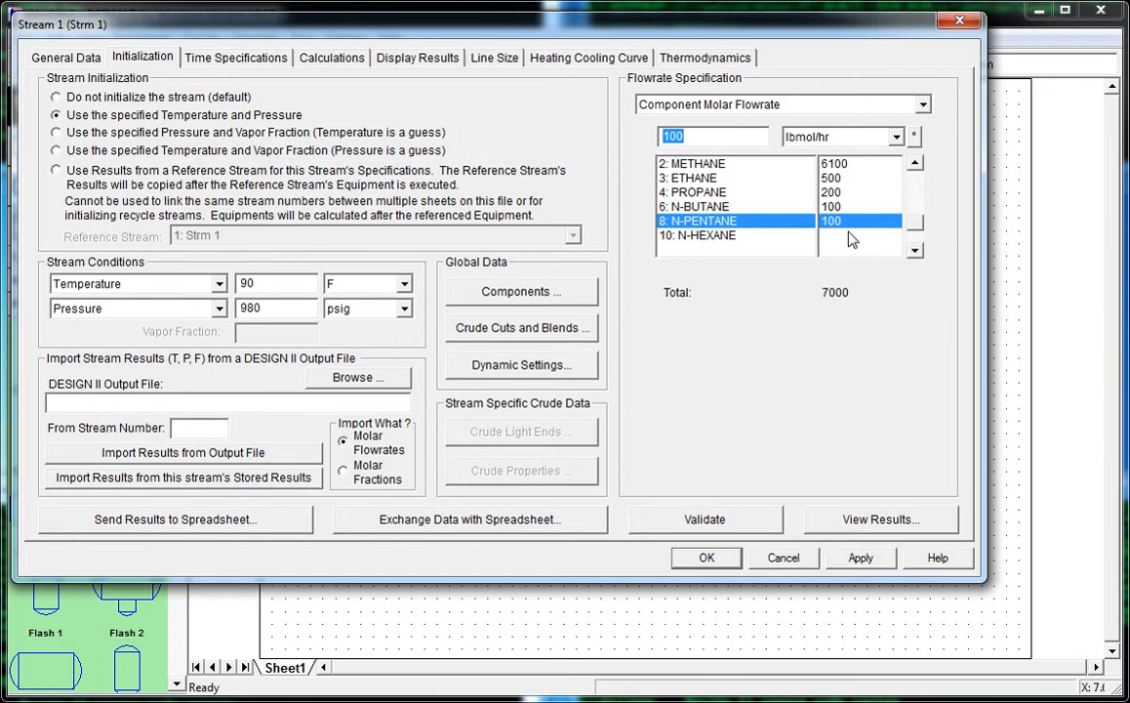
pyautogui.click(852, 237)
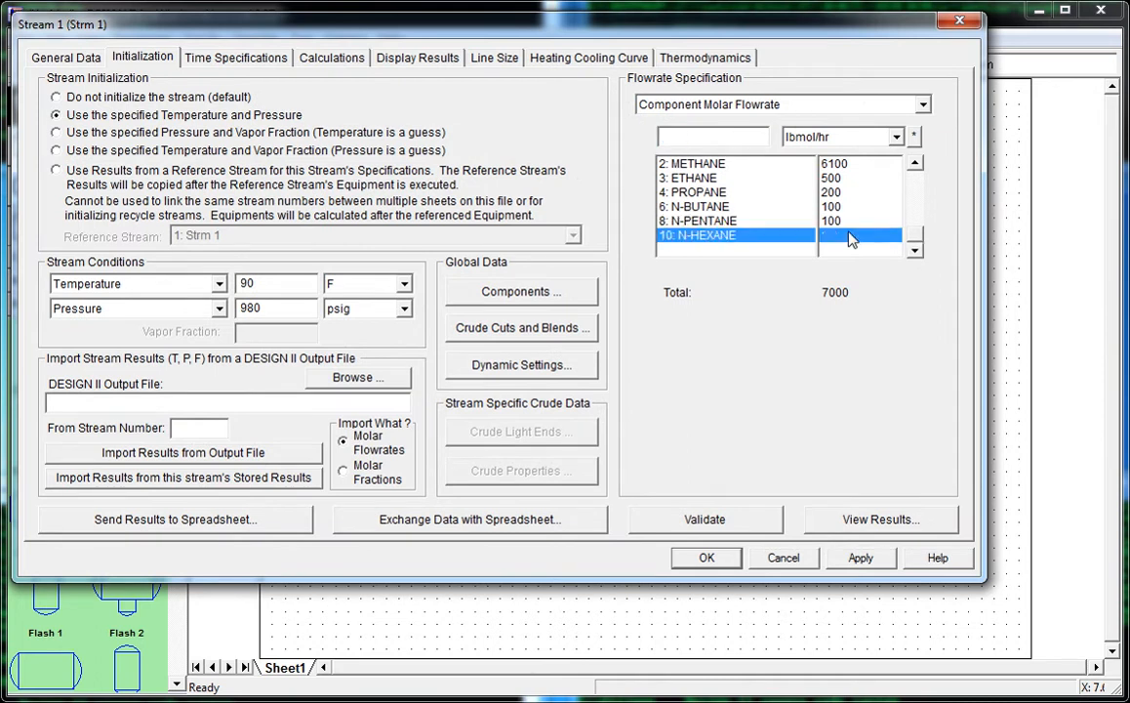
pyautogui.write('70')
pyautogui.click(707, 560)
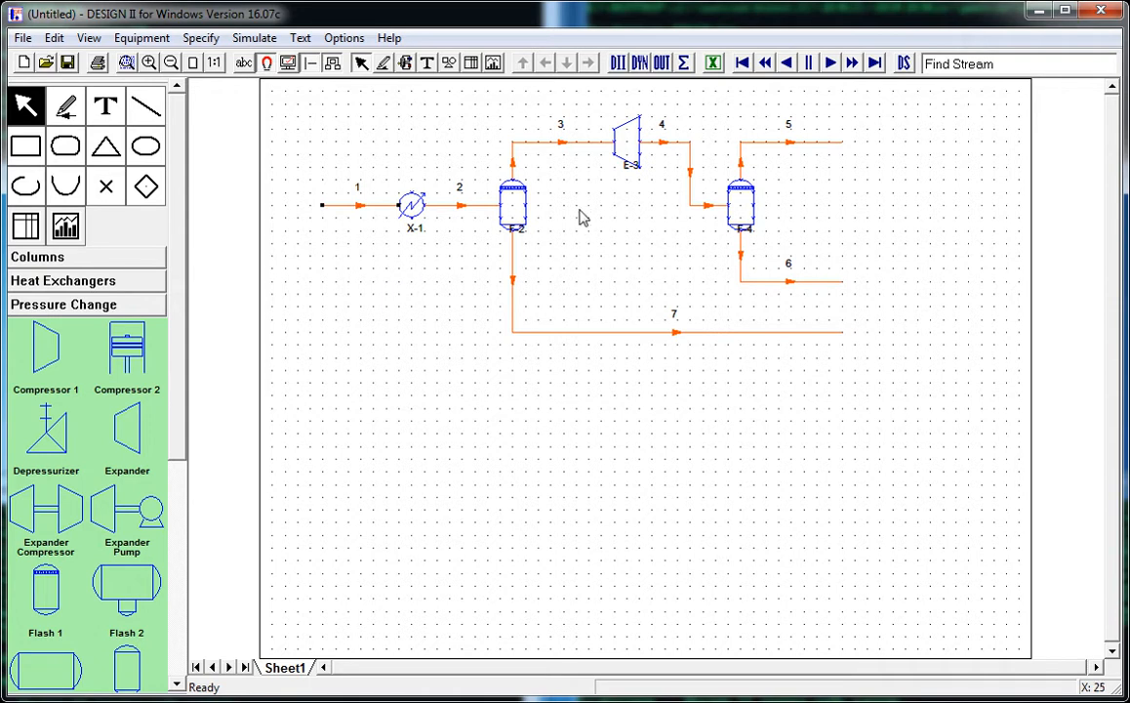
# Reopen feed stream 1's data, review each component's molar flowrate and validate the stream specifications.
pyautogui.doubleClick(337, 206)
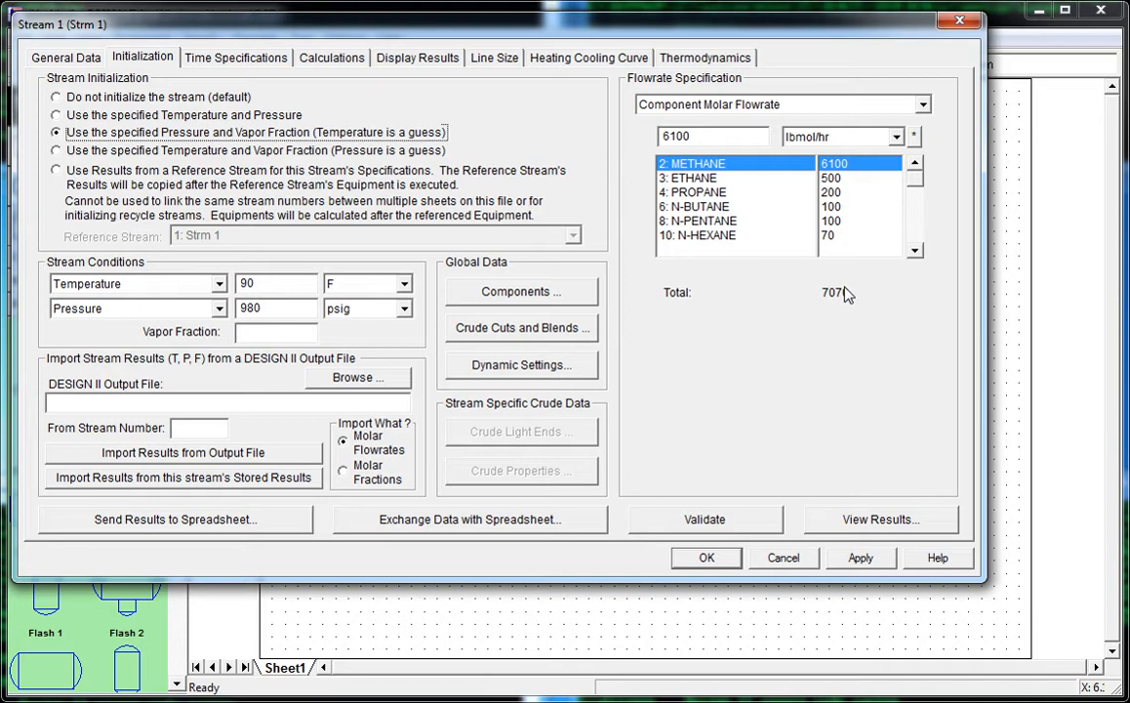
pyautogui.click(770, 179)
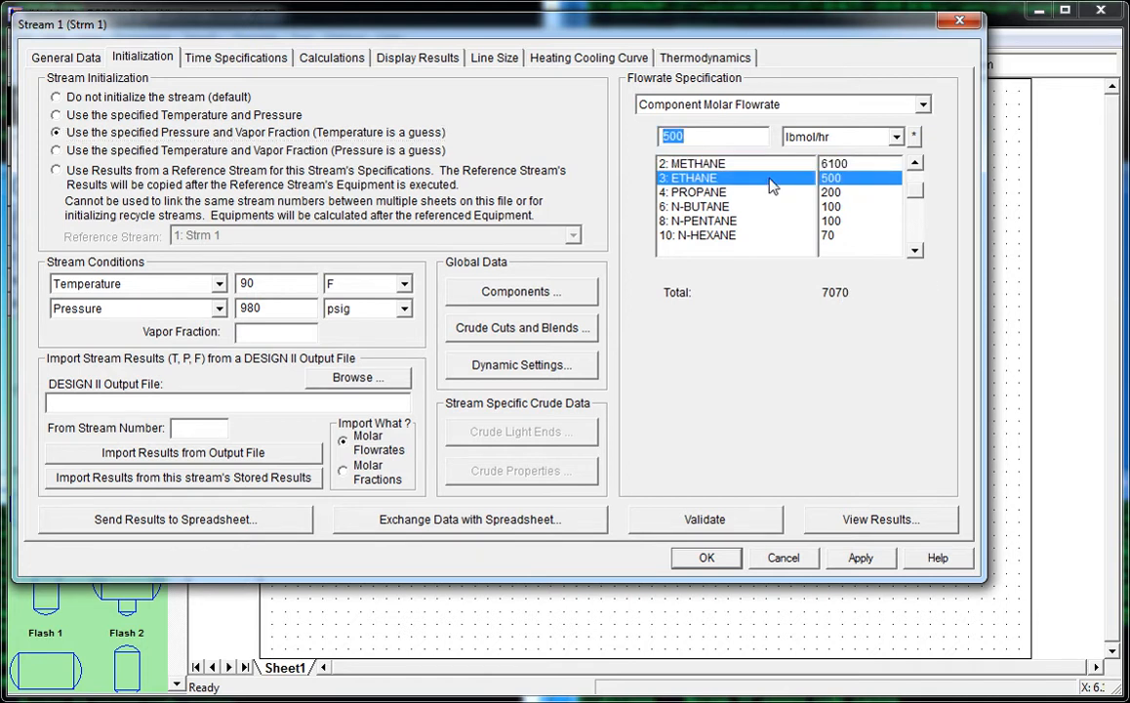
pyautogui.press('Down')
pyautogui.press('Down')
pyautogui.press('Down')
pyautogui.press('Down')
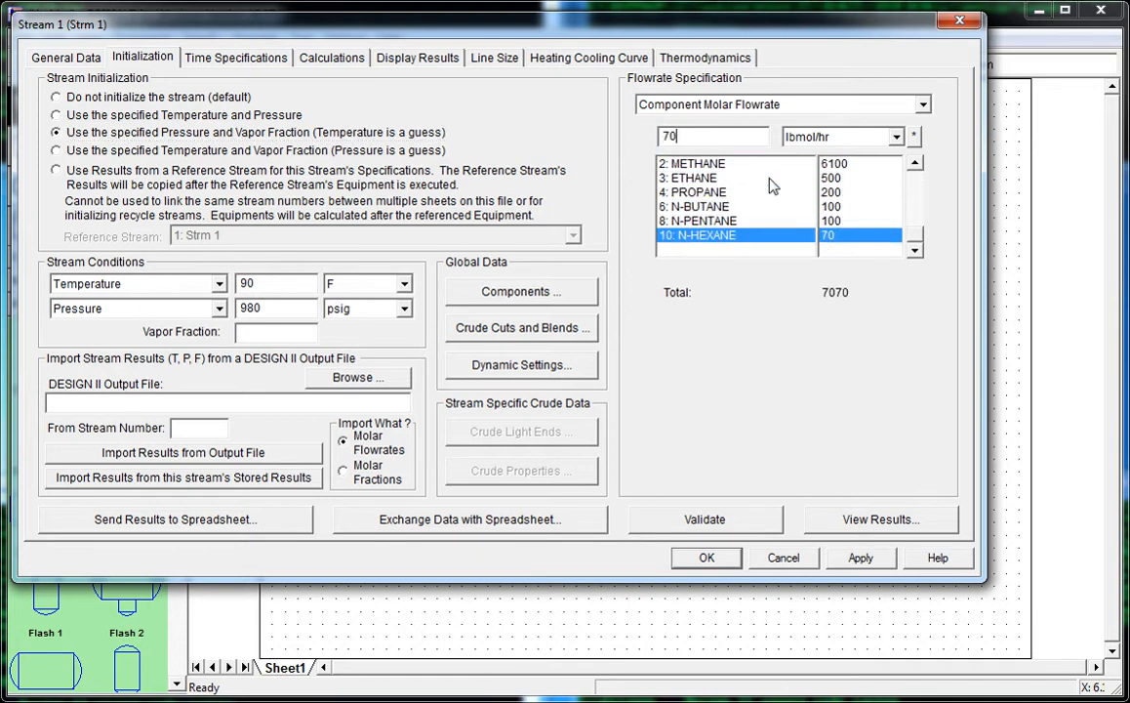
pyautogui.press('Up')
pyautogui.press('Up')
pyautogui.press('Up')
pyautogui.press('Up')
pyautogui.press('Up')
pyautogui.press('Down')
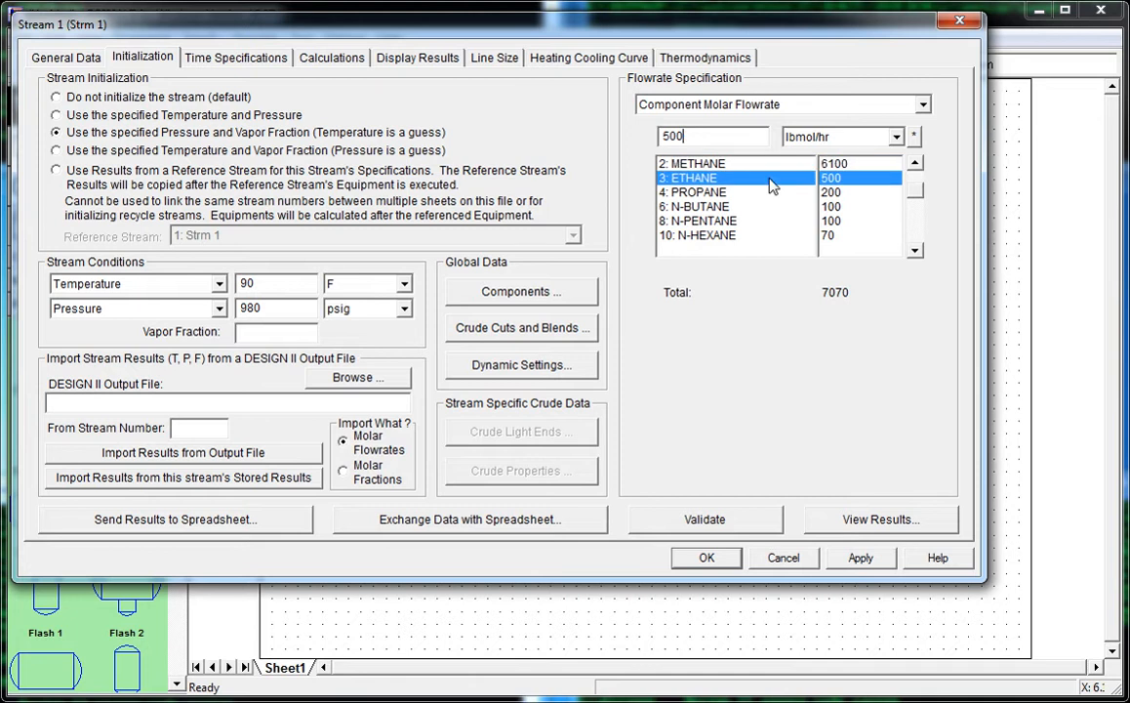
pyautogui.click(649, 517)
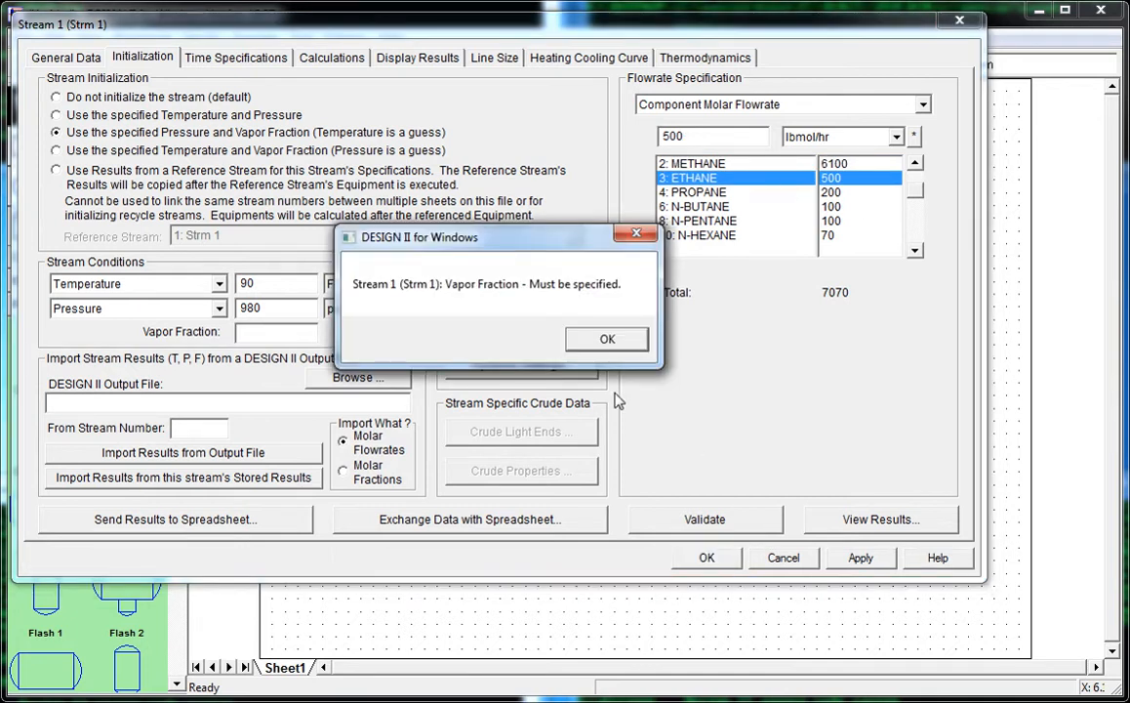
# Dismiss the validation message, set stream 1 to initialize from the specified temperature and pressure, and accept the stream data.
pyautogui.click(600, 347)
pyautogui.click(600, 342)
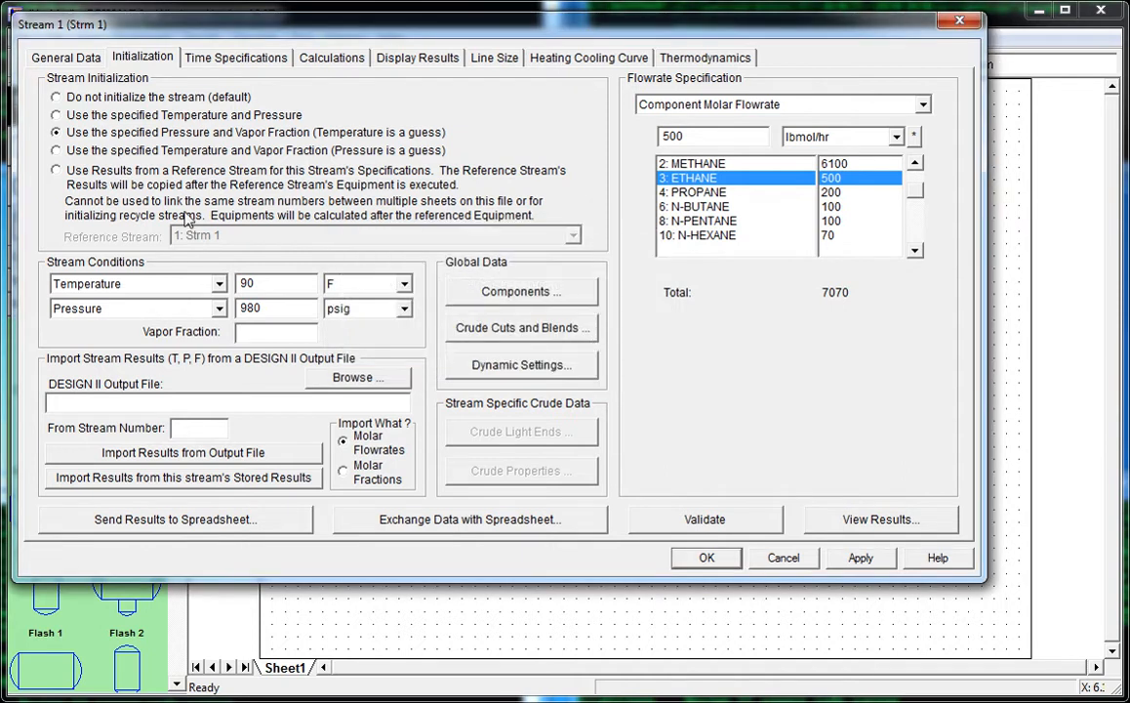
pyautogui.click(156, 113)
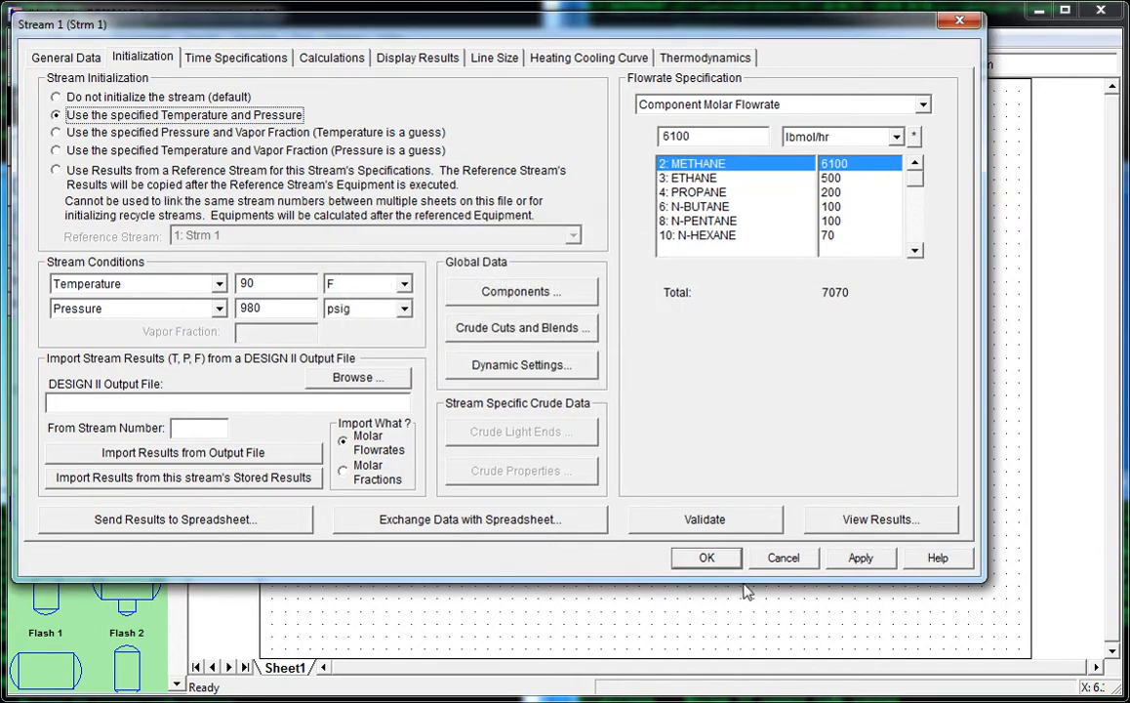
pyautogui.click(707, 557)
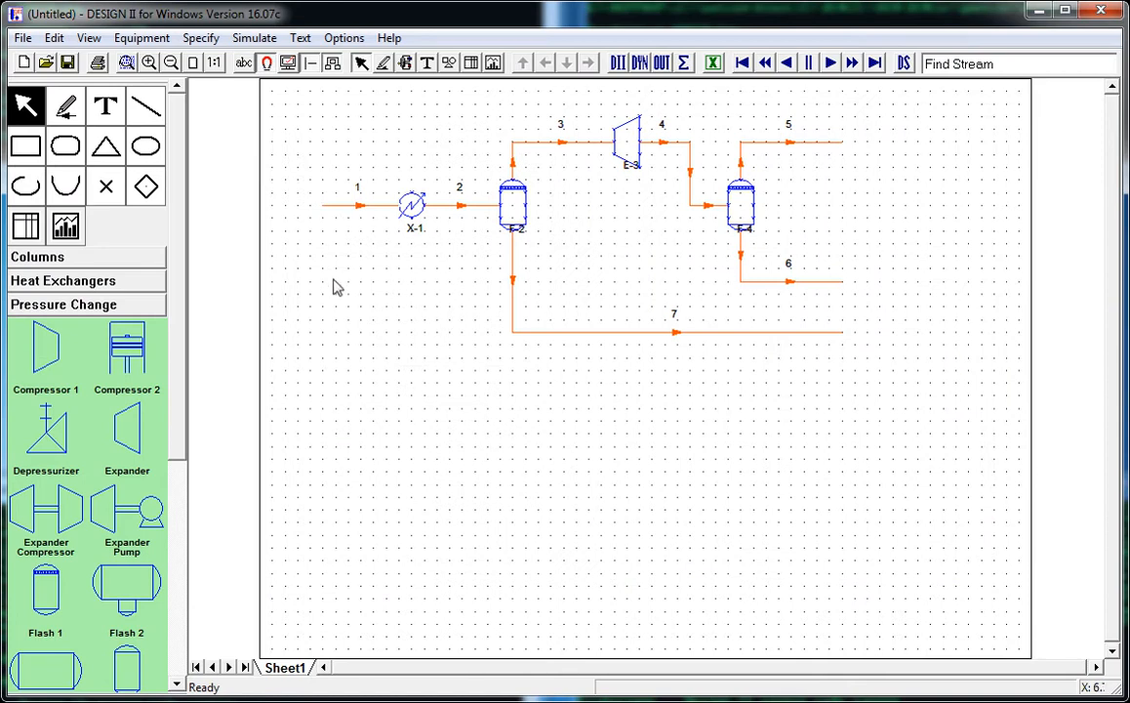
# Specify heat exchanger X-1 with a process stream Temperature Out of -35 F and accept its data.
pyautogui.doubleClick(414, 207)
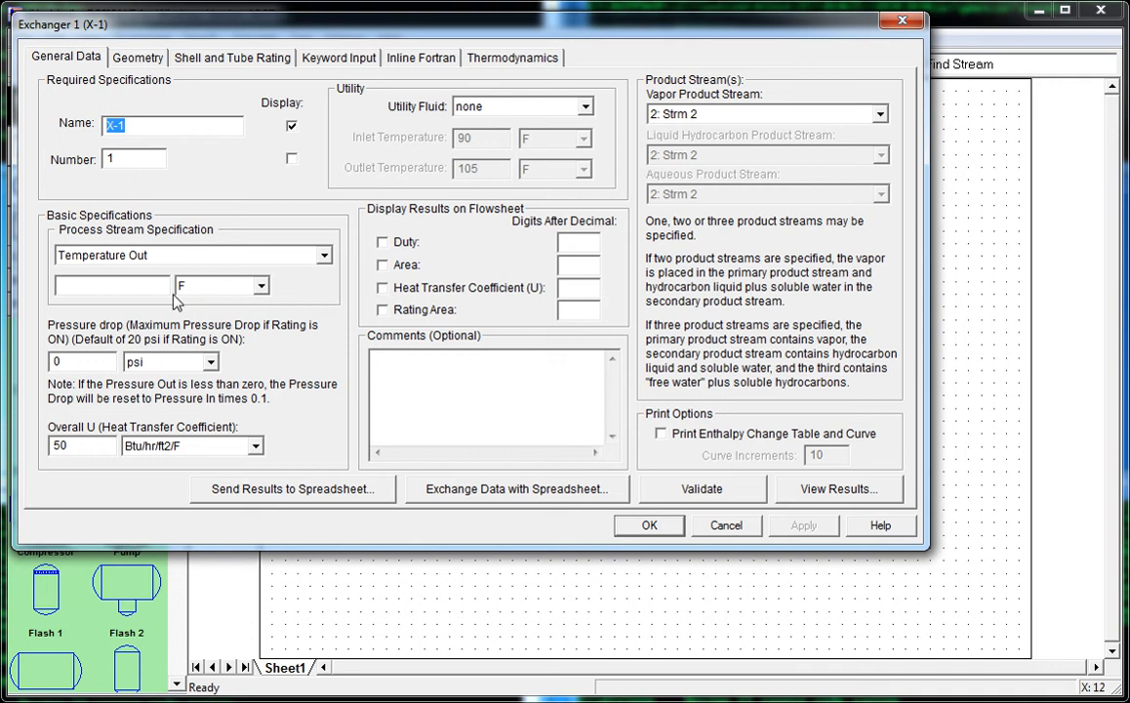
pyautogui.click(144, 287)
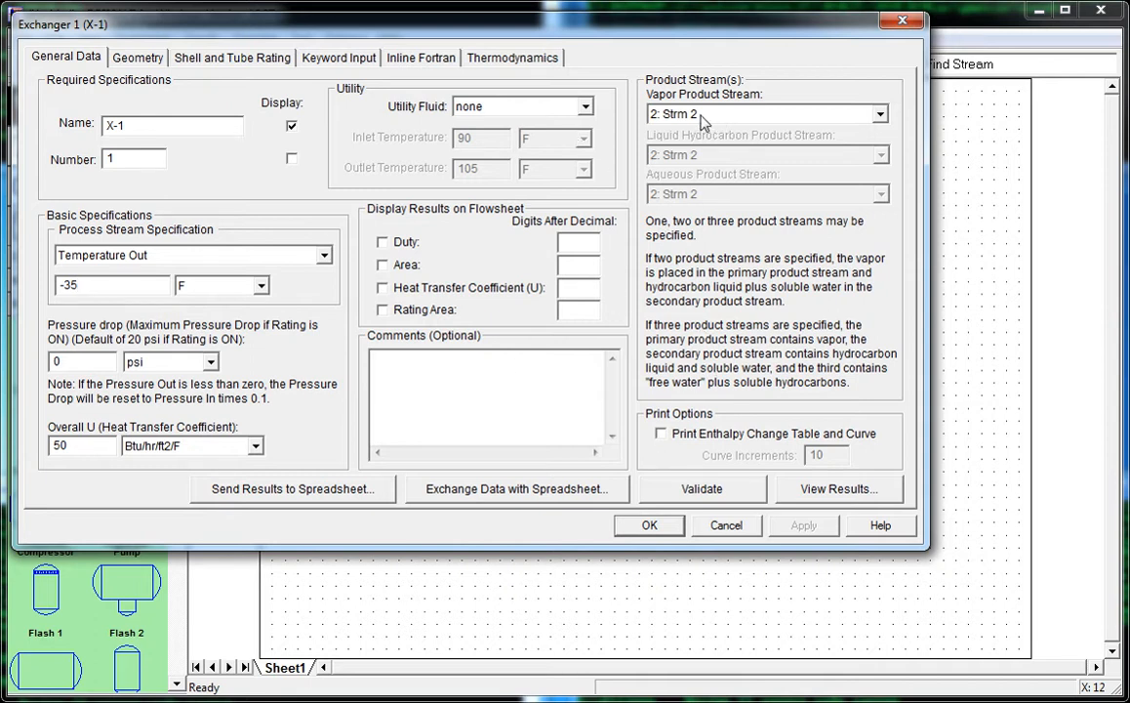
pyautogui.click(662, 532)
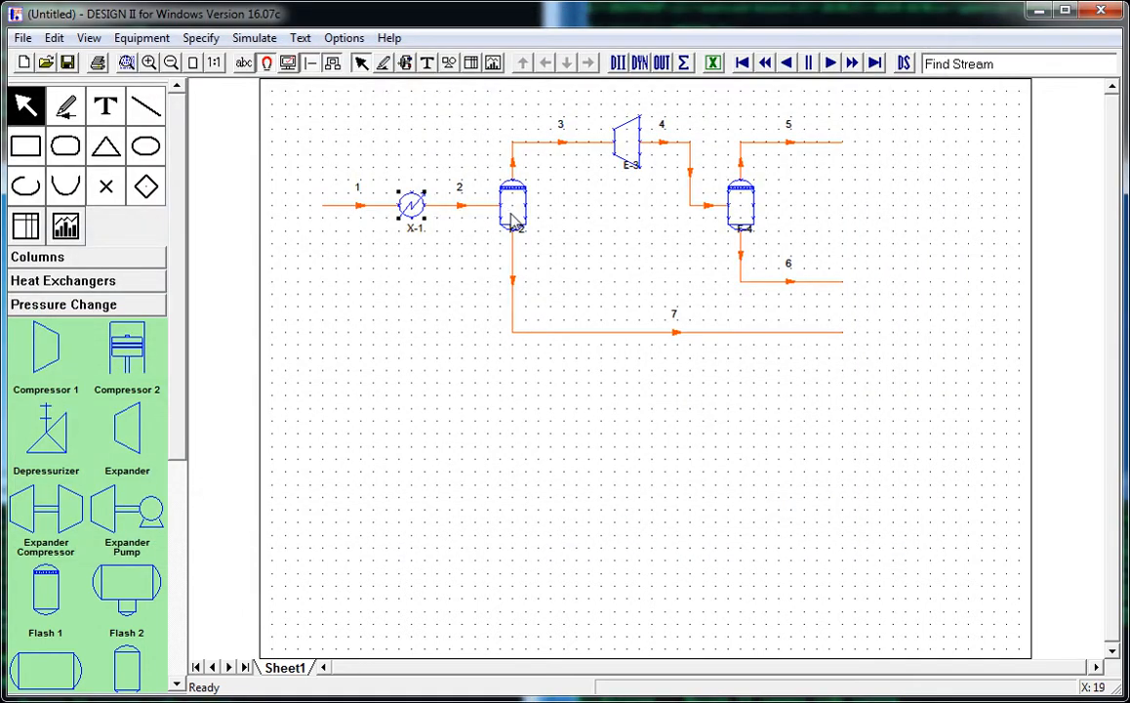
# Review flash F-2's duty, pressure drop and product streams against the flowsheet, and accept its data with the default values.
pyautogui.doubleClick(513, 220)
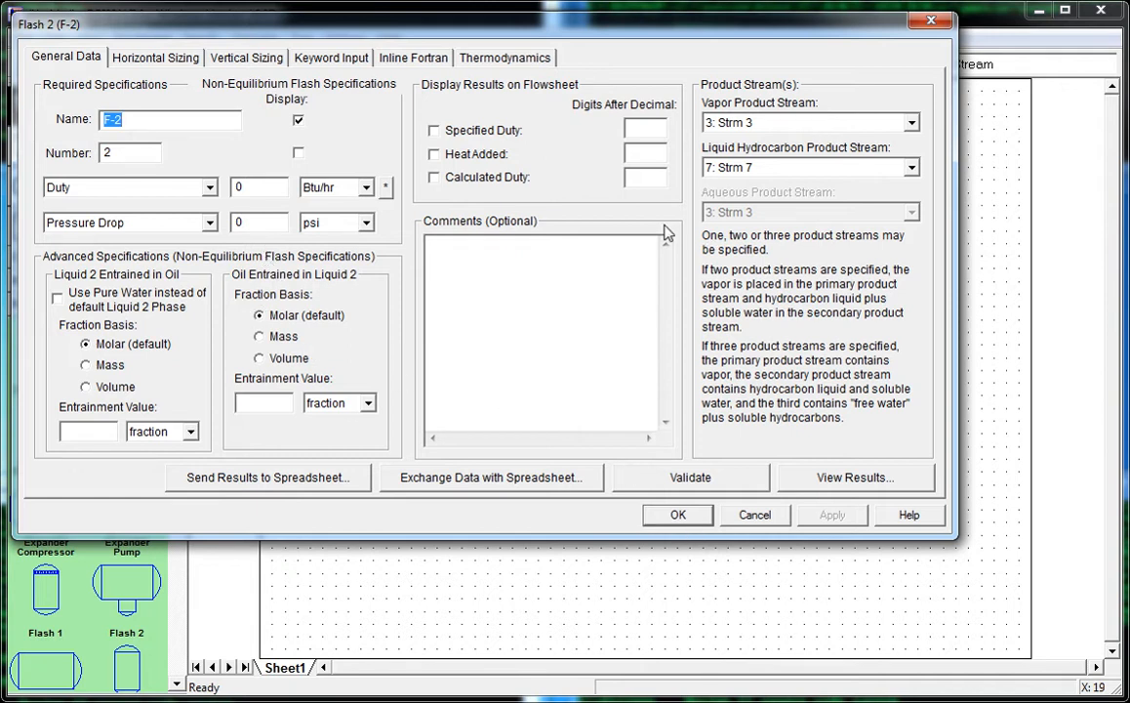
pyautogui.moveTo(561, 35); pyautogui.dragTo(668, 327)
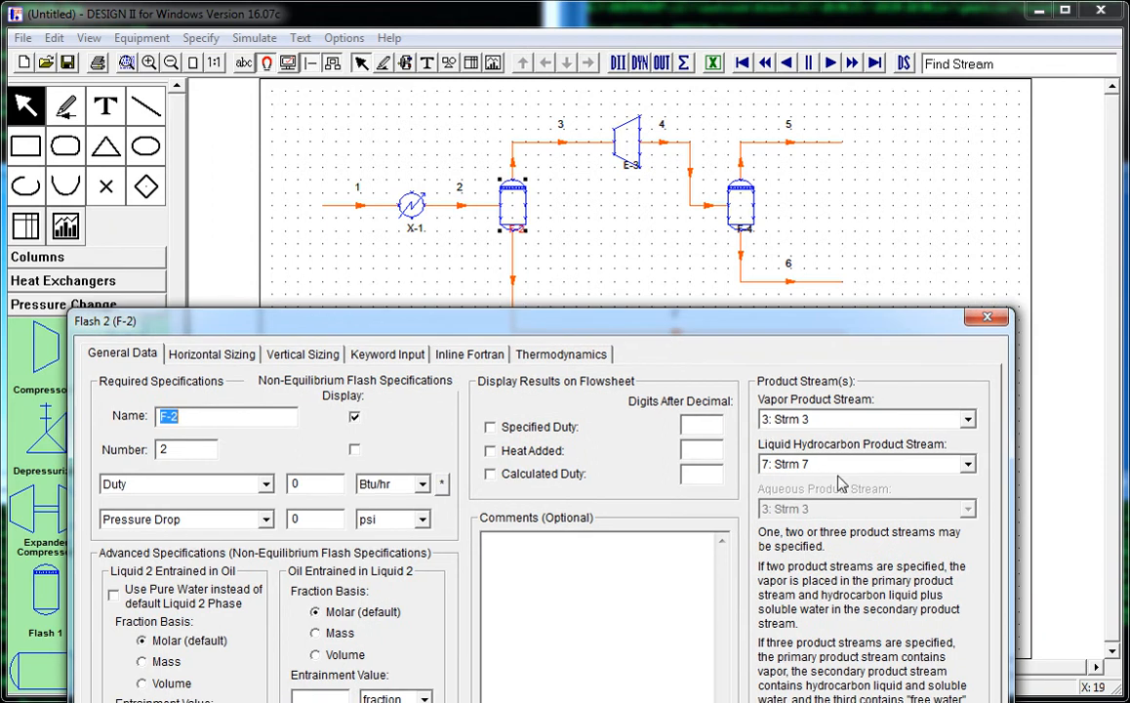
pyautogui.moveTo(599, 325); pyautogui.dragTo(563, 208)
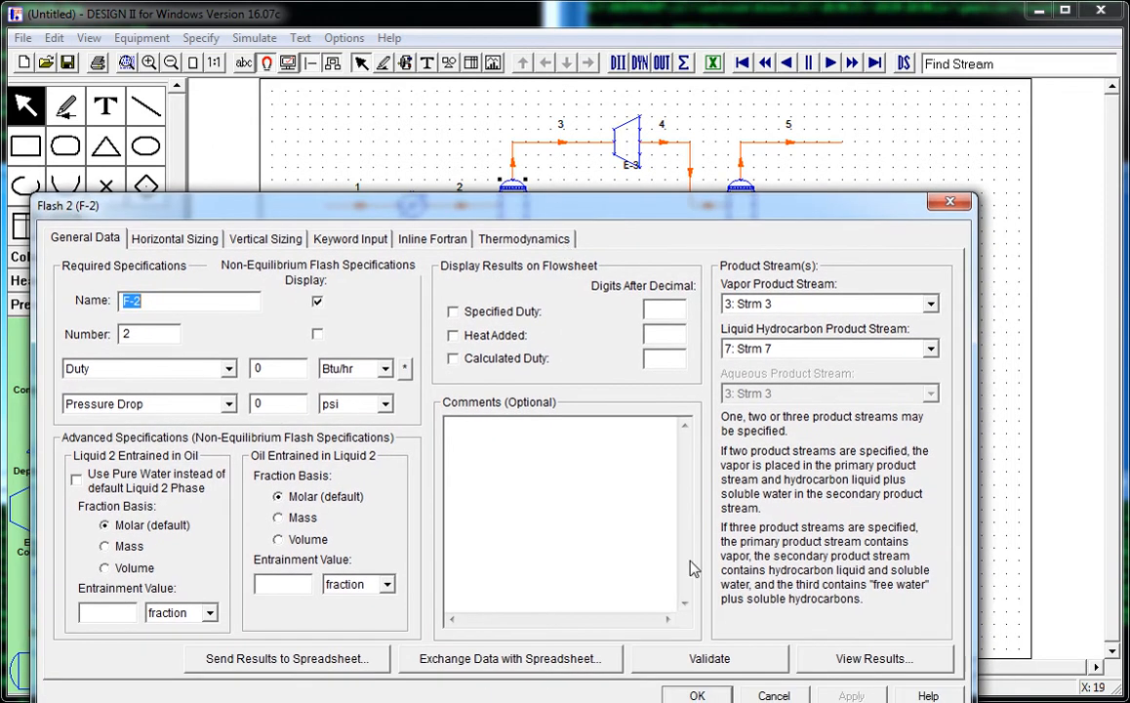
pyautogui.click(696, 695)
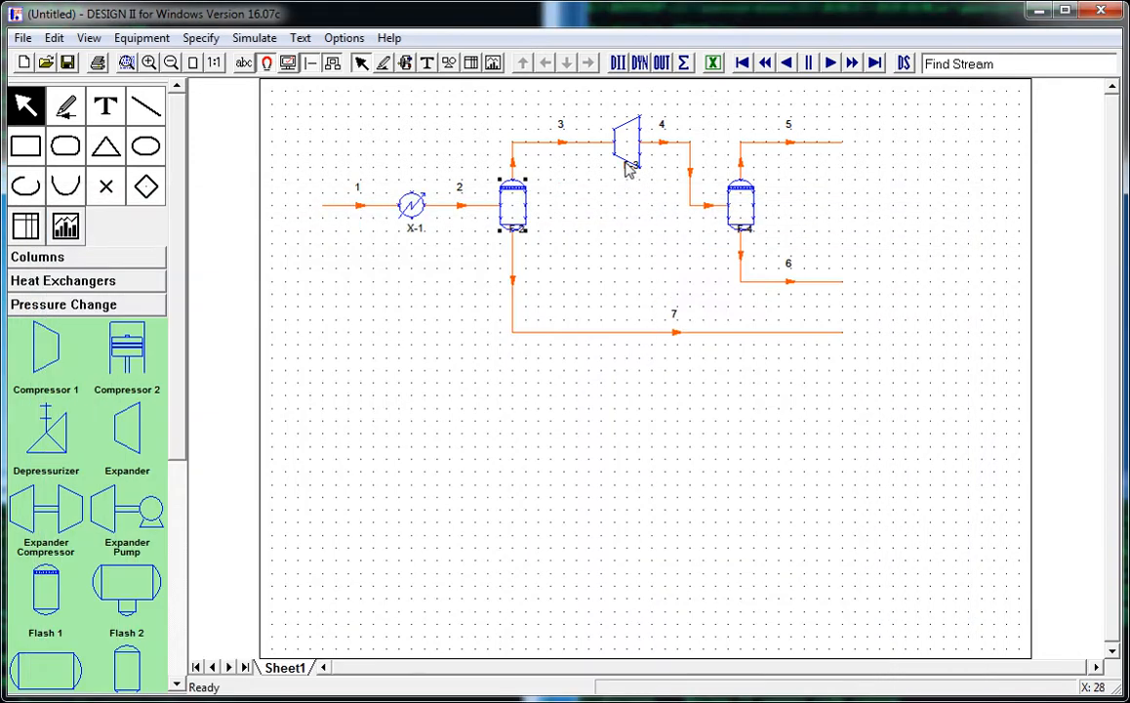
# Set expander E-3's Pressure Out to 275 psig, replace its efficiency fraction and accept the data.
pyautogui.click(625, 156)
pyautogui.doubleClick(625, 156)
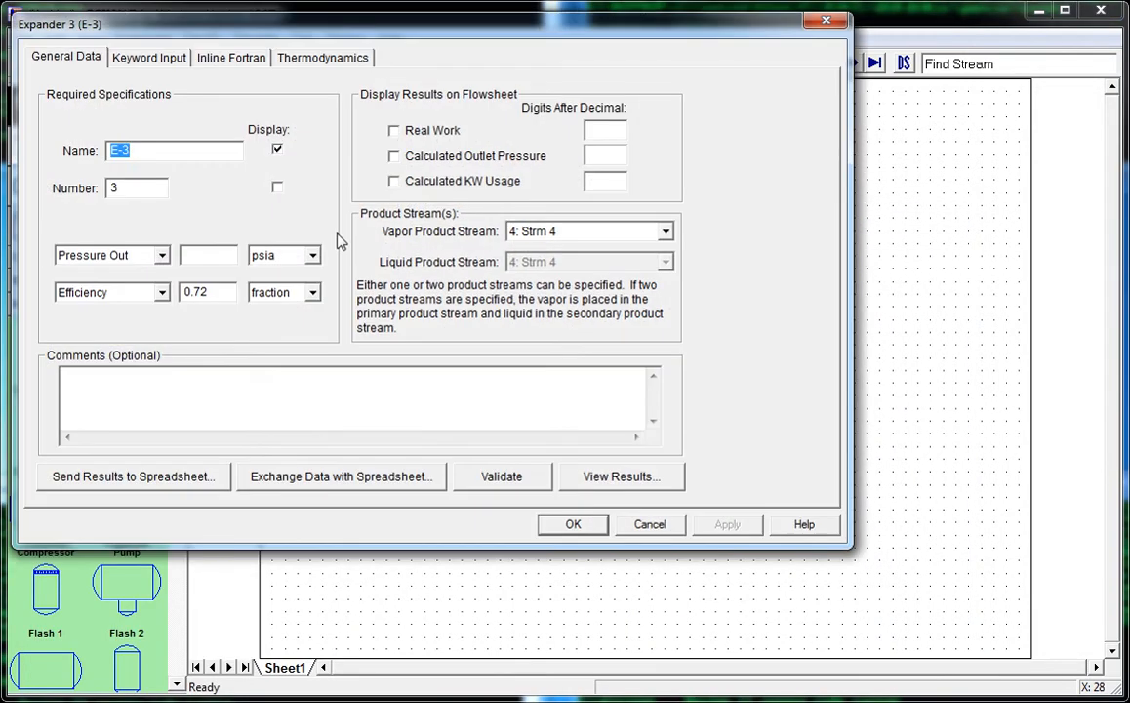
pyautogui.click(211, 252)
pyautogui.click(288, 258)
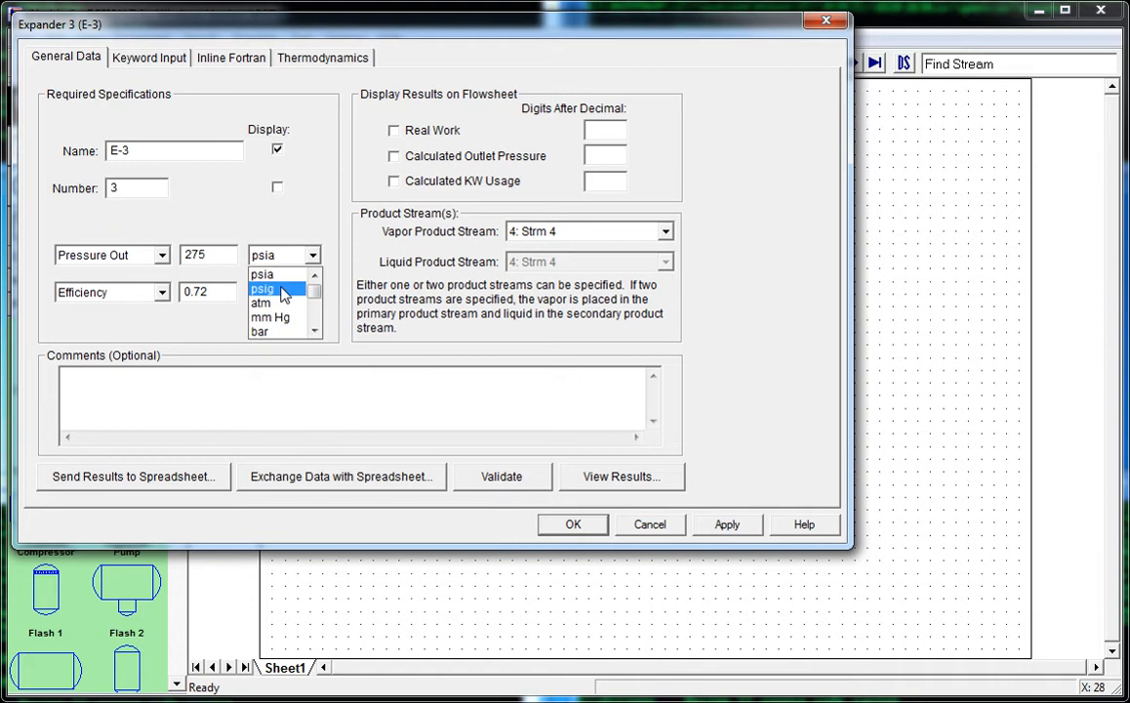
pyautogui.click(285, 290)
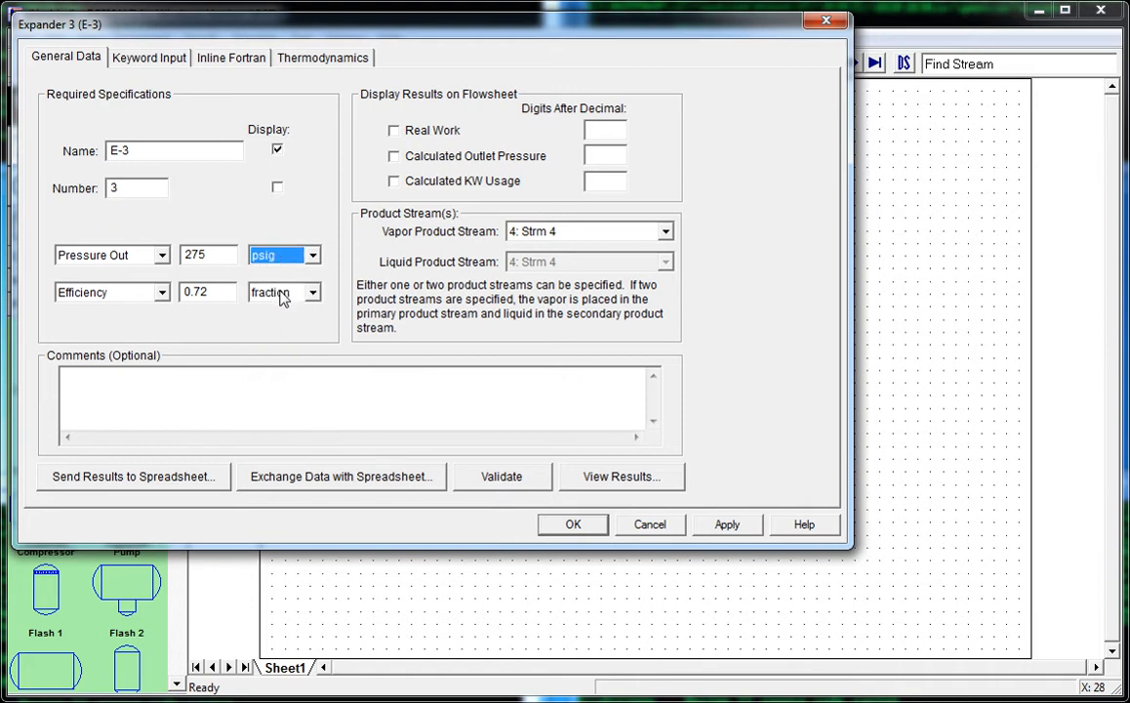
pyautogui.click(223, 291)
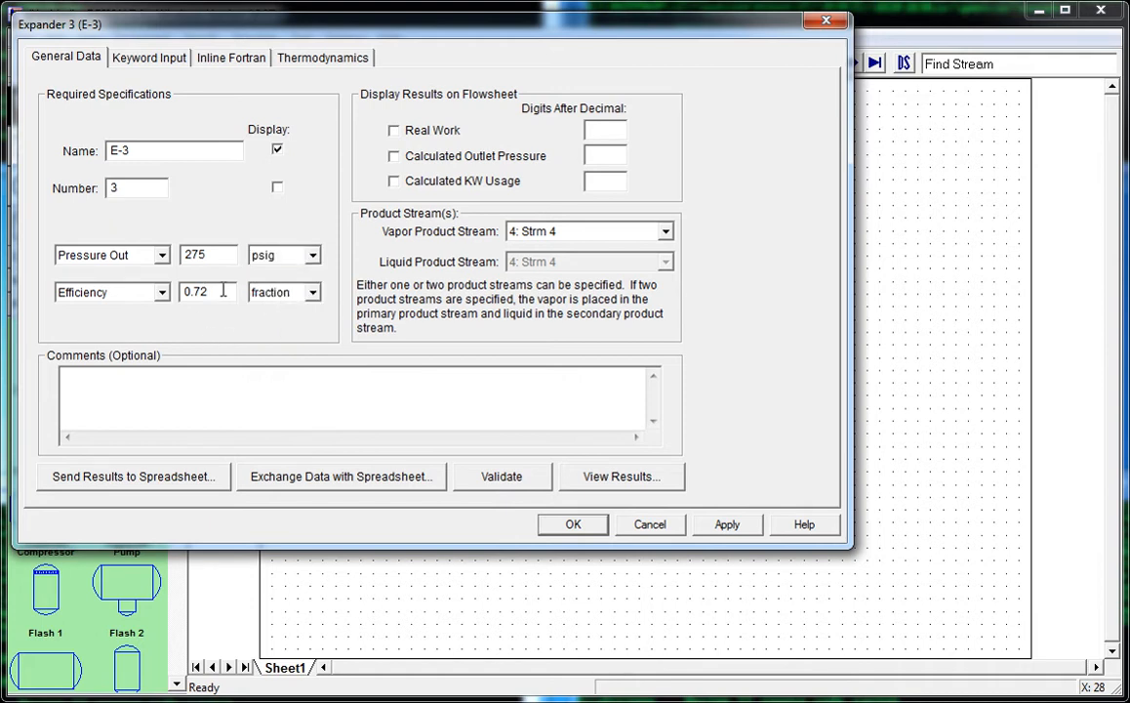
pyautogui.press('BackSpace')
pyautogui.press('BackSpace')
pyautogui.press('BackSpace')
pyautogui.click(576, 526)
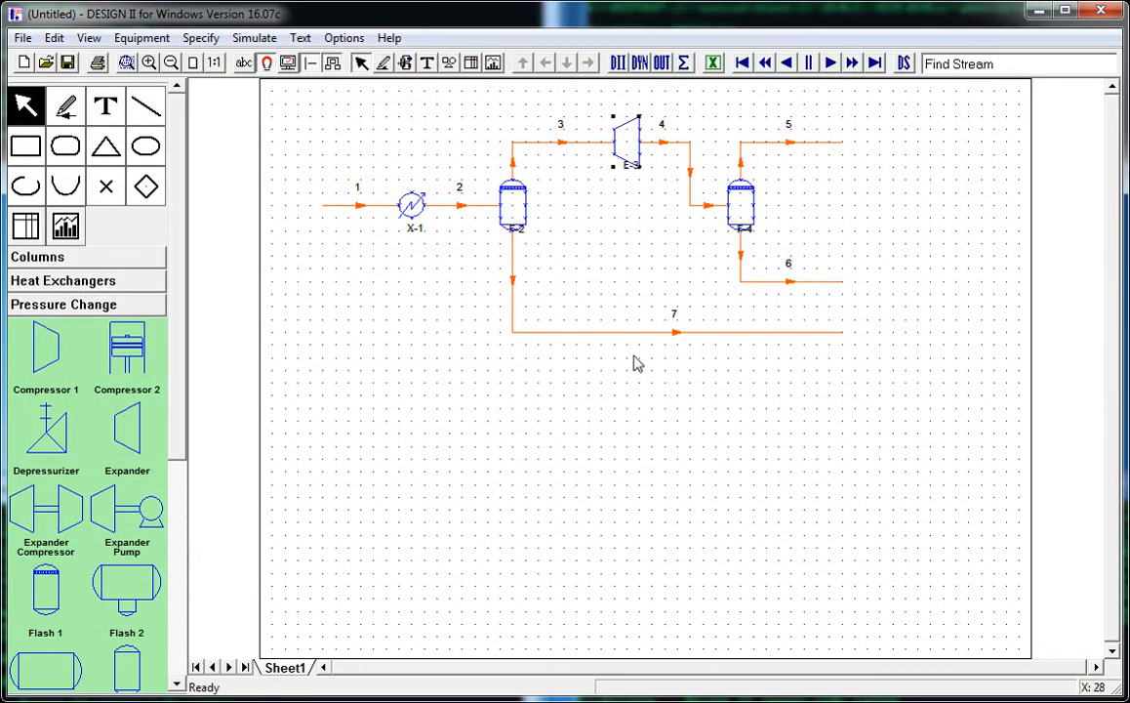
# Review and accept flash F-4's default specifications and the basic thermodynamic methods based on Peng-Robinson.
pyautogui.doubleClick(744, 221)
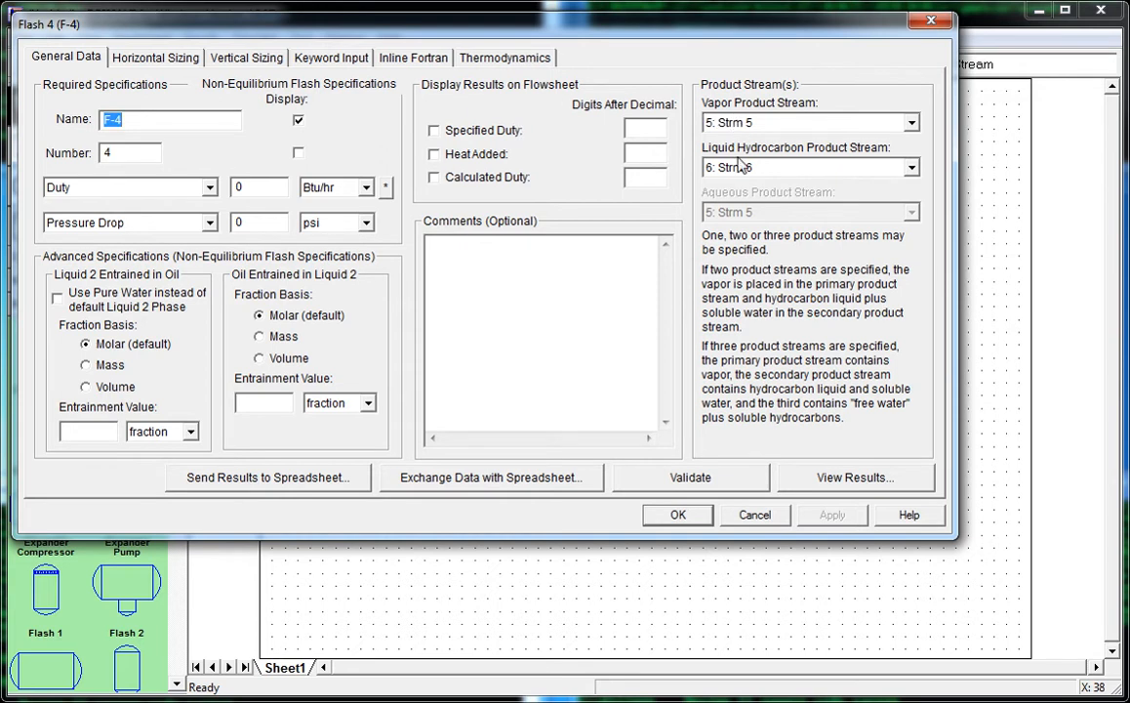
pyautogui.click(679, 516)
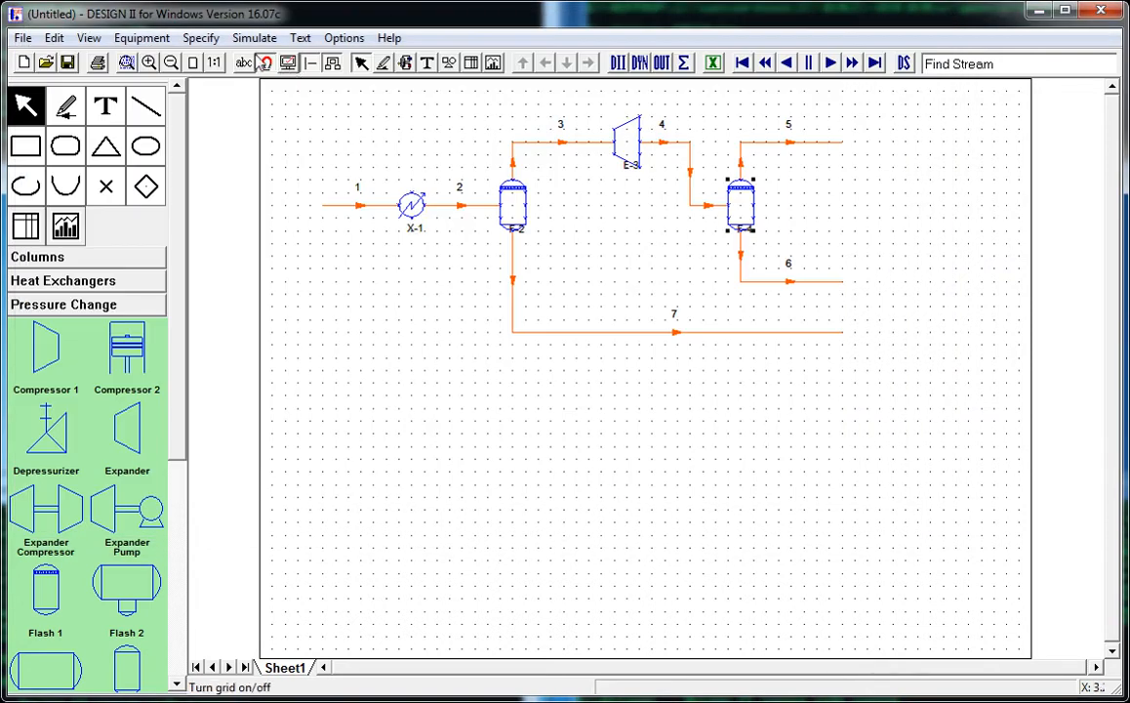
pyautogui.click(200, 37)
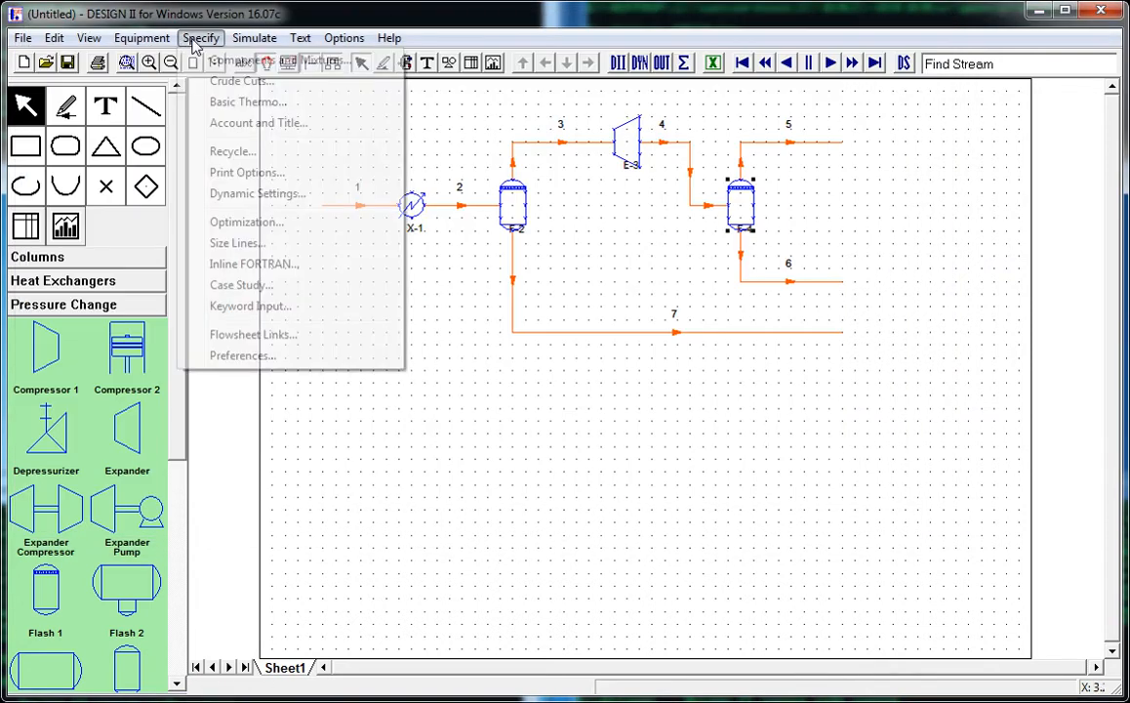
pyautogui.click(239, 101)
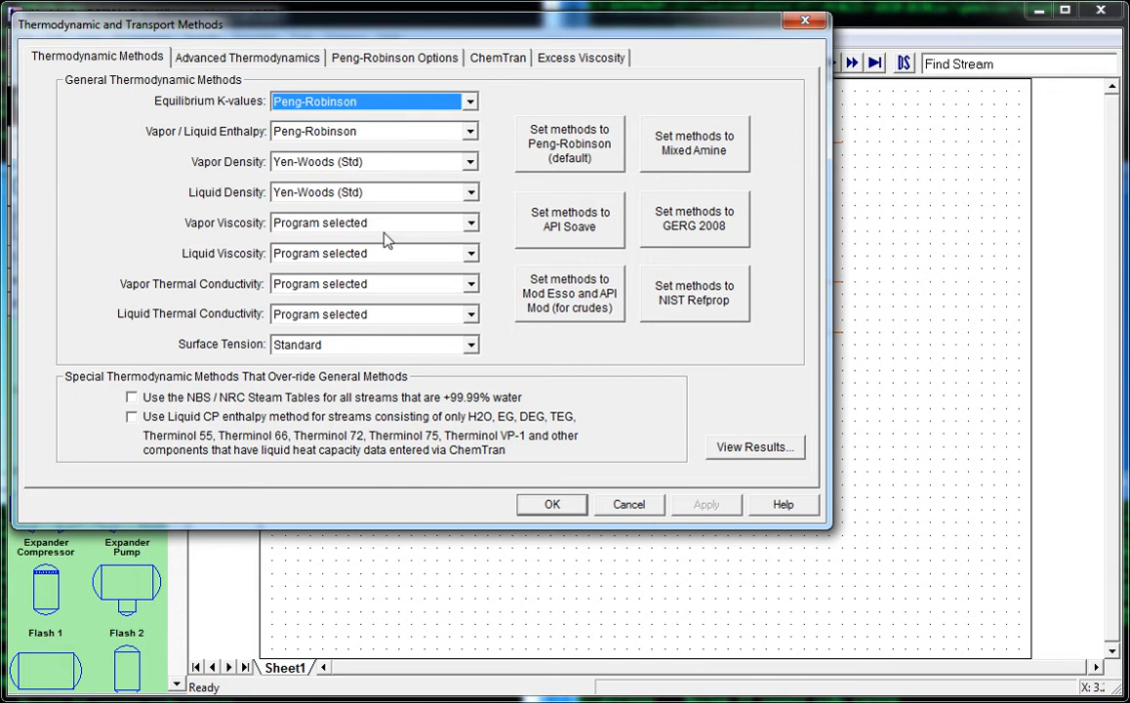
pyautogui.click(548, 505)
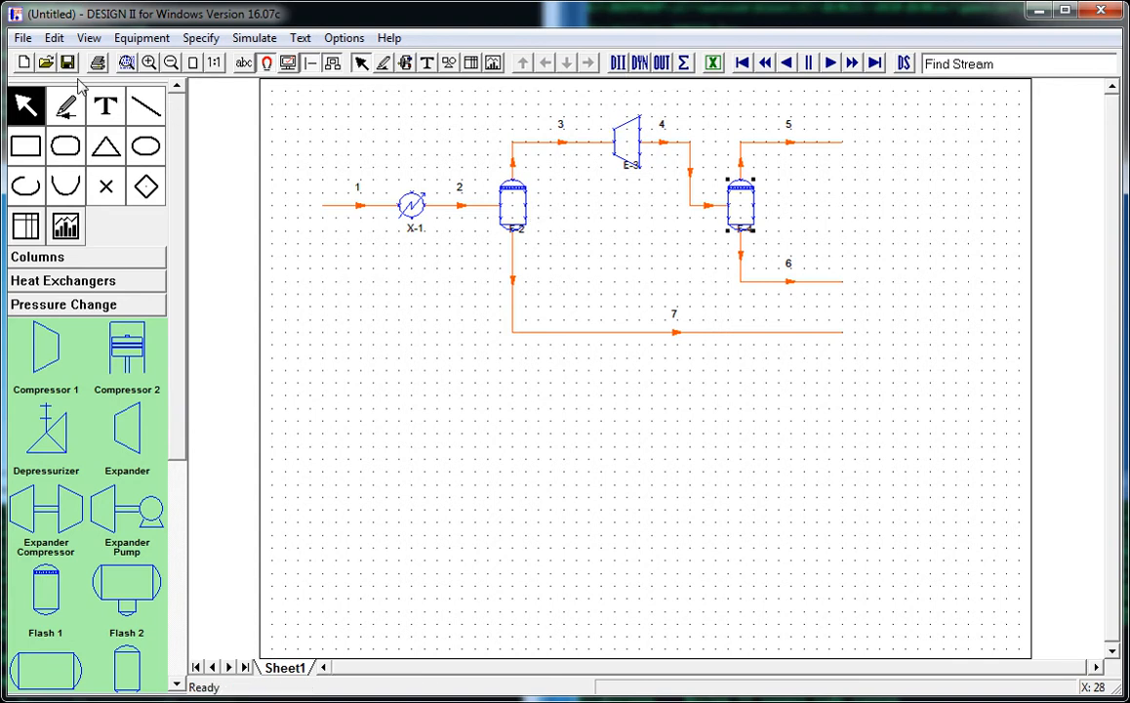
# Save the flowsheet under the file name expander in the dii folder, replacing the existing file.
pyautogui.click(22, 37)
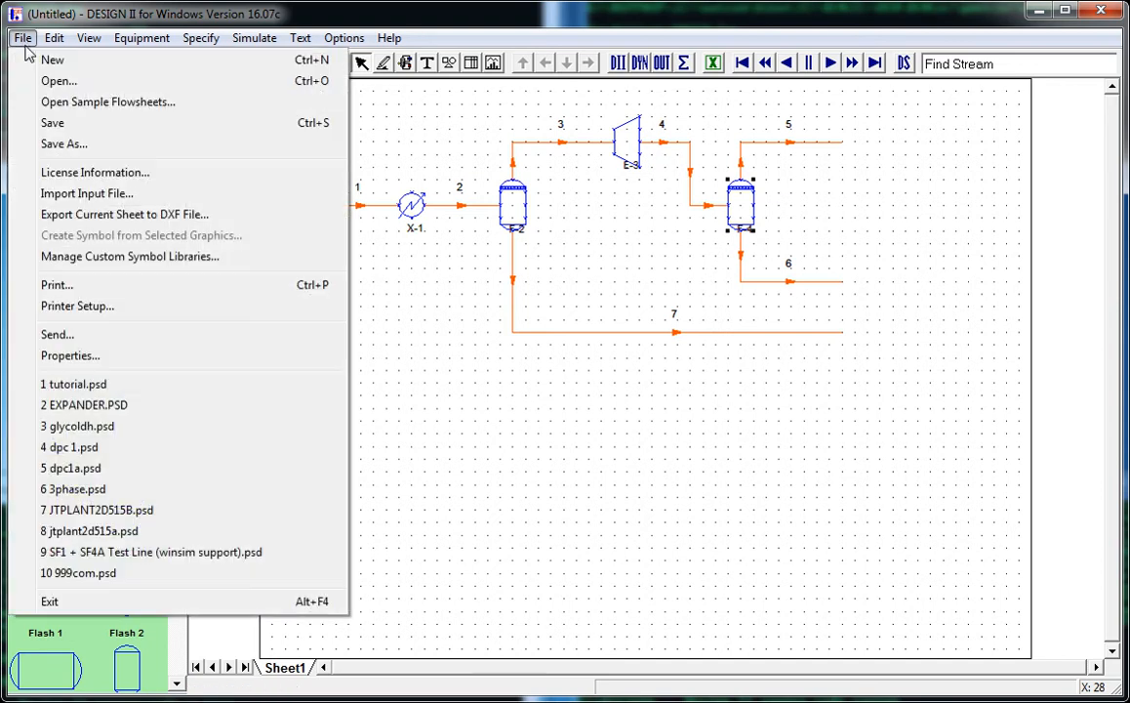
pyautogui.click(83, 146)
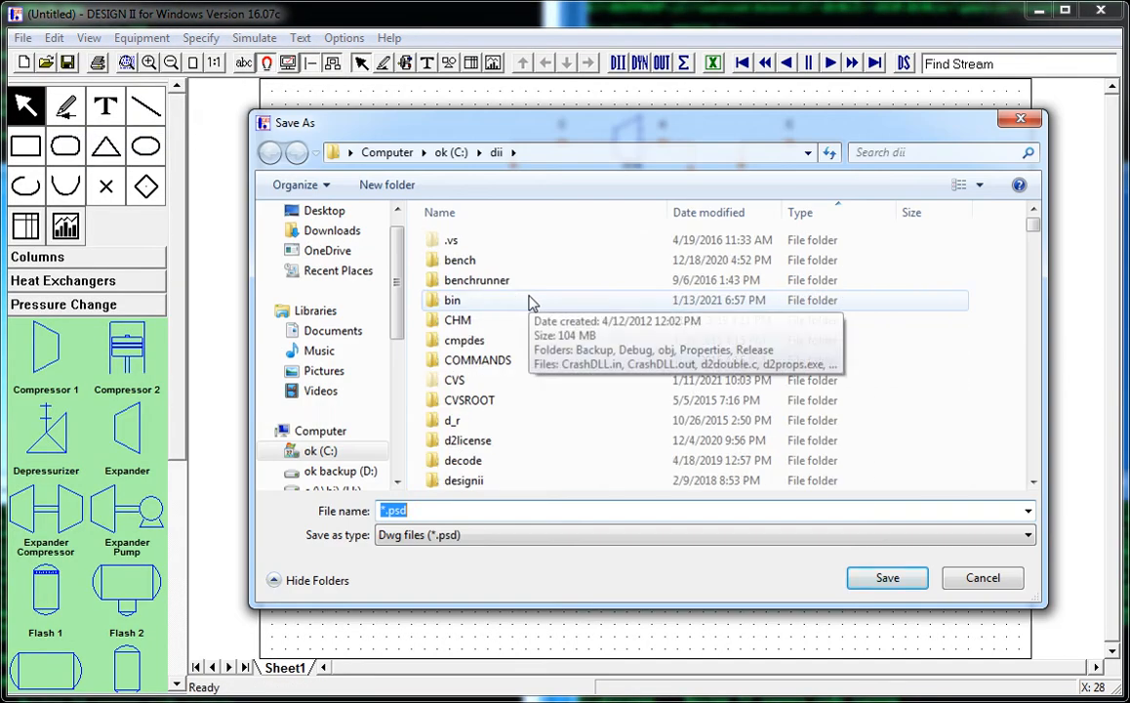
pyautogui.write('expander')
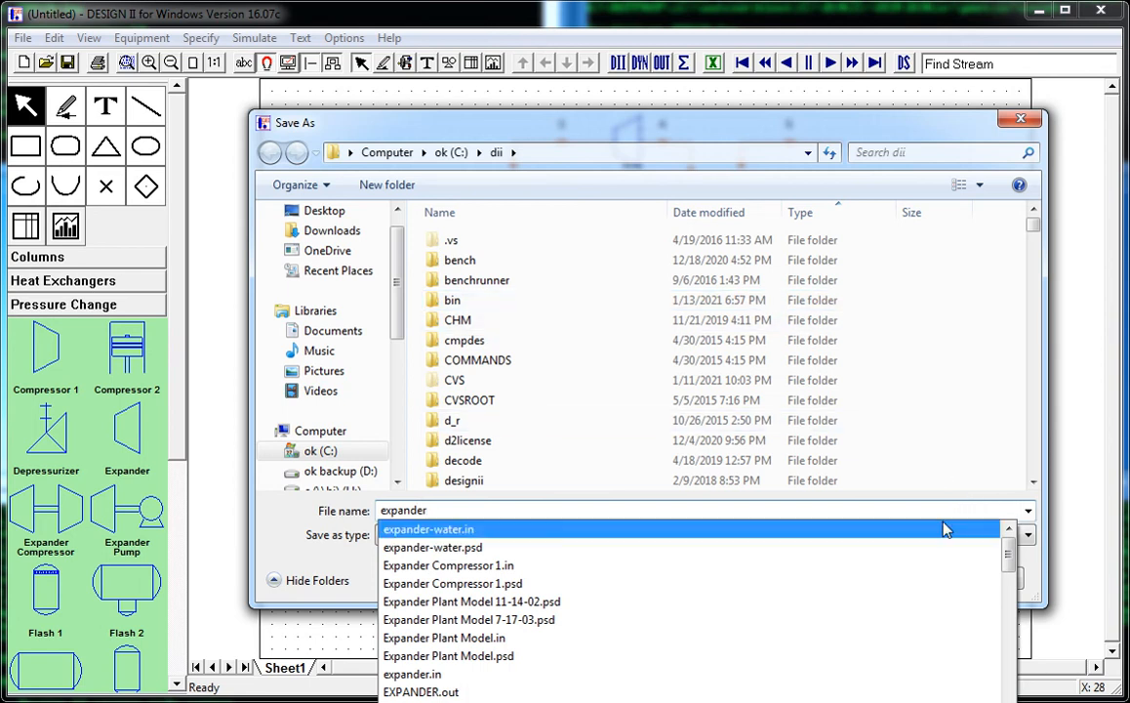
pyautogui.click(1031, 599)
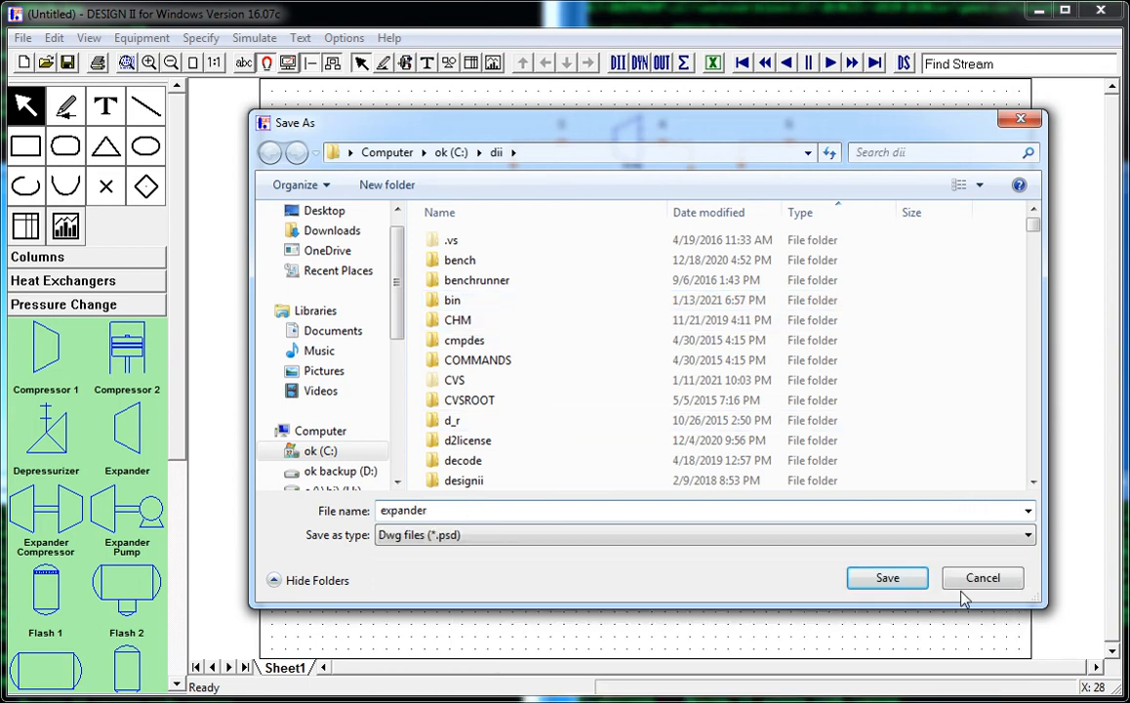
pyautogui.click(886, 580)
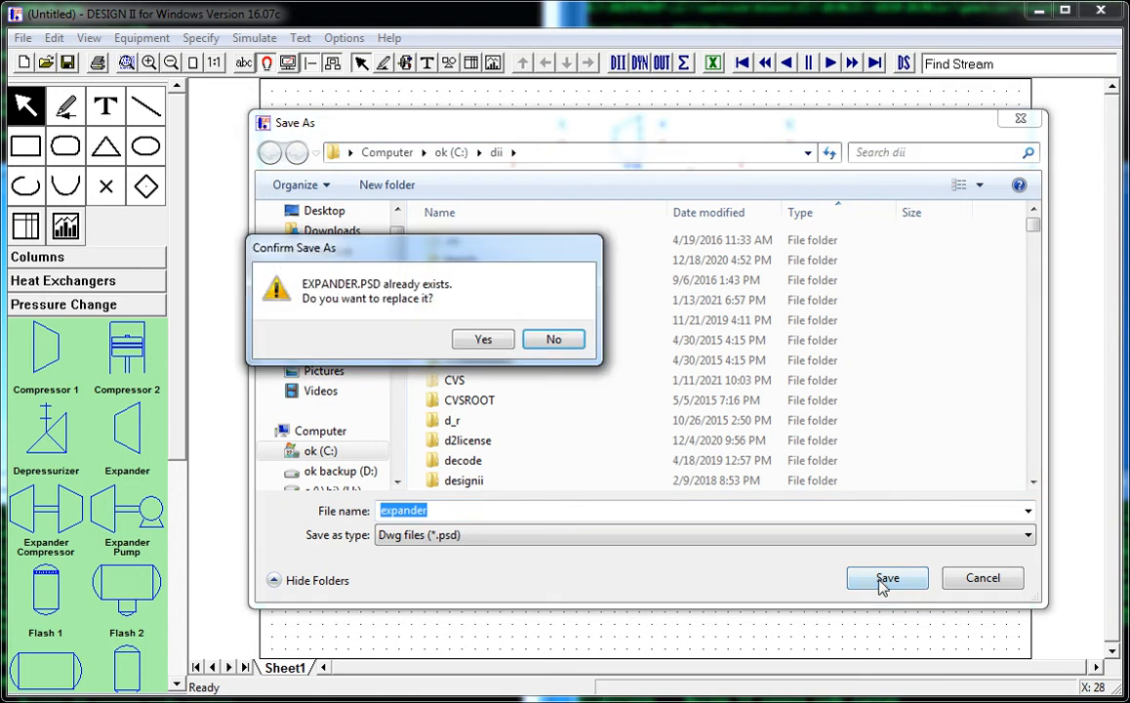
pyautogui.click(481, 341)
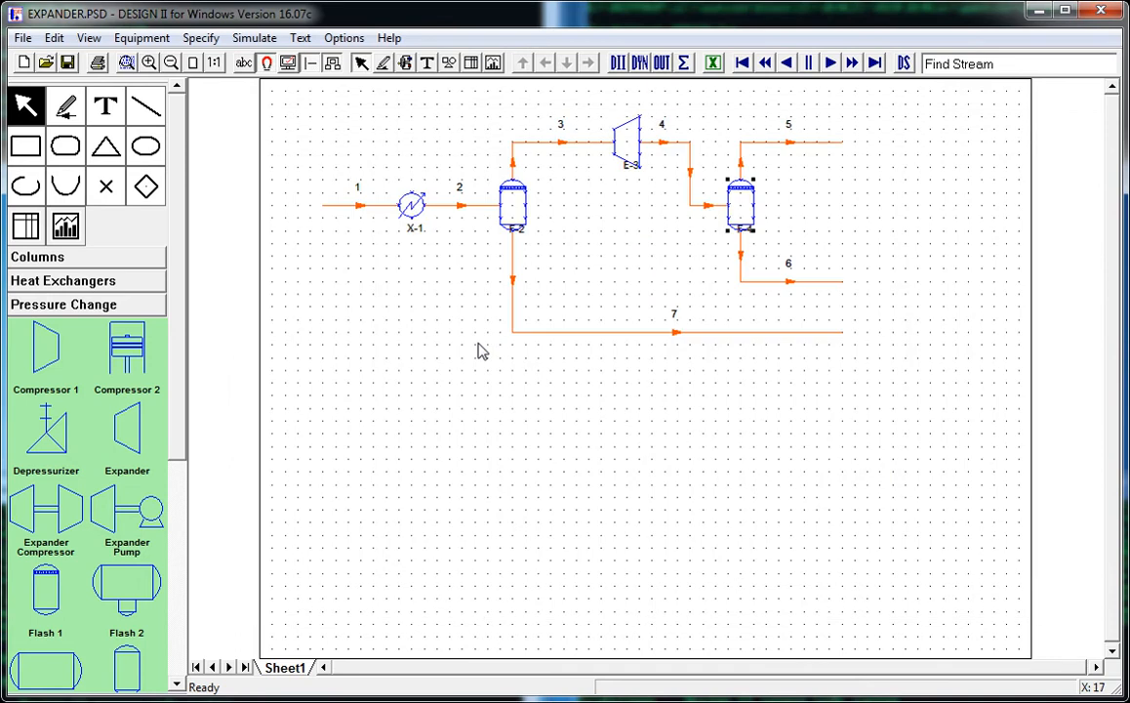
# Run the DESIGN II simulation of the flowsheet and bring its simulation summary fully into view.
pyautogui.click(615, 64)
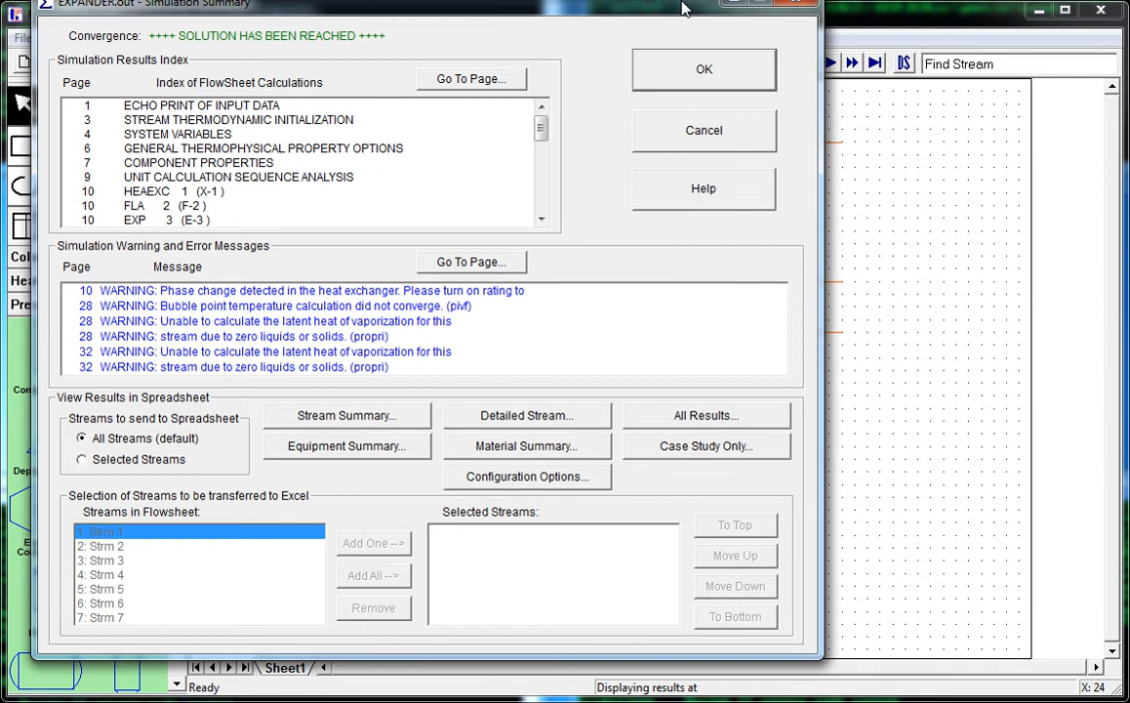
pyautogui.moveTo(683, 7); pyautogui.dragTo(708, 67)
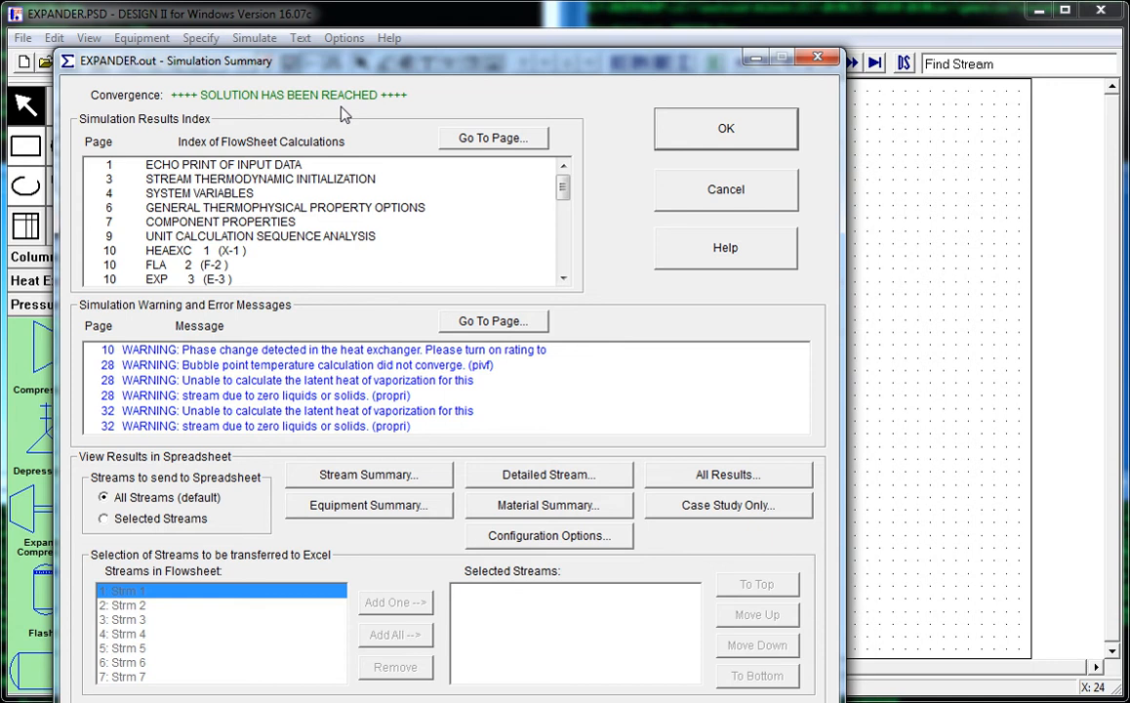
# Open the System Variables page of the simulation results and examine its component, enthalpy and standard-condition data.
pyautogui.doubleClick(288, 200)
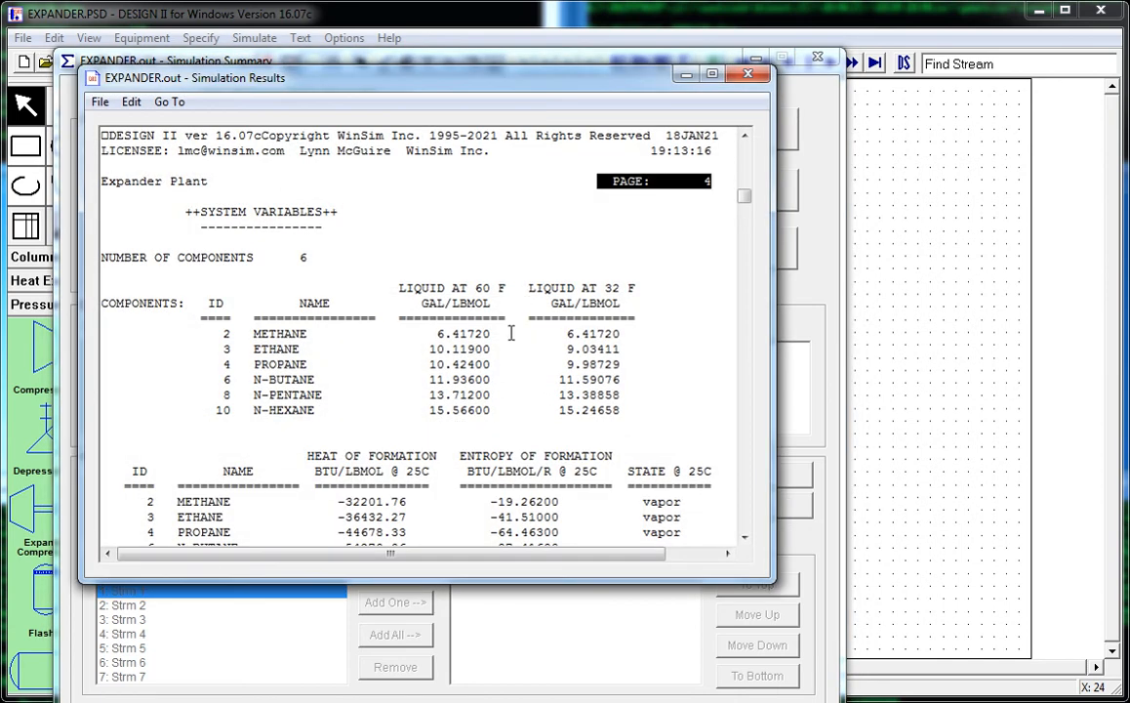
pyautogui.scroll(-2, 269, 322)
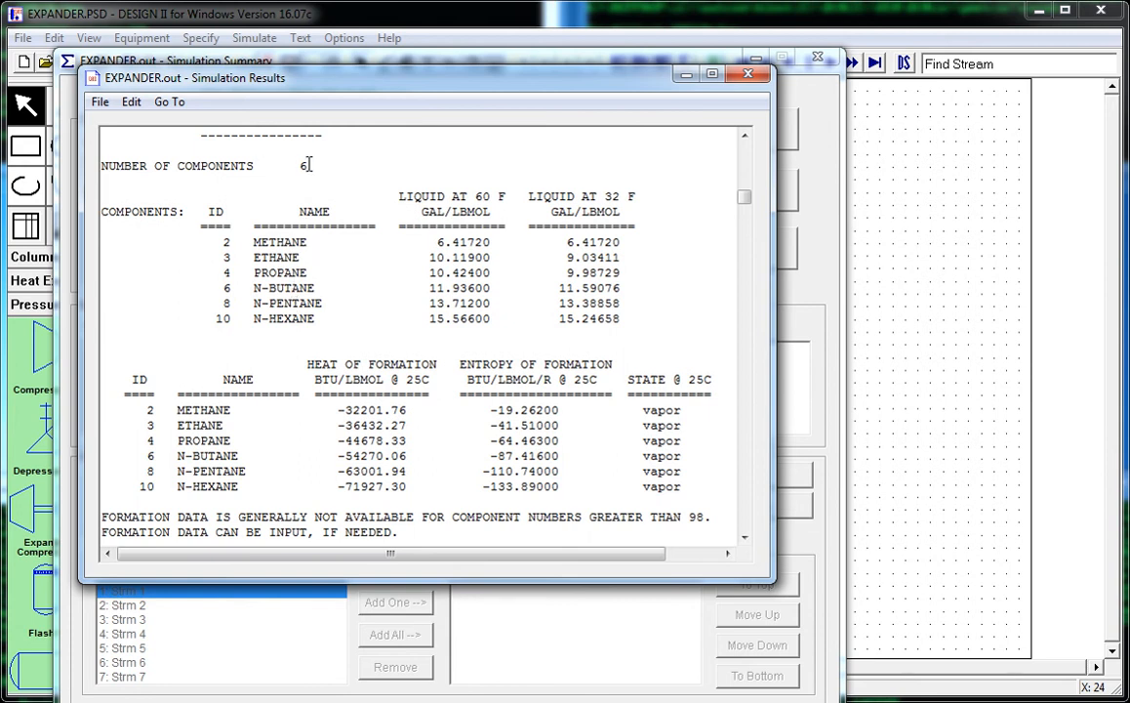
pyautogui.scroll(-4, 320, 250)
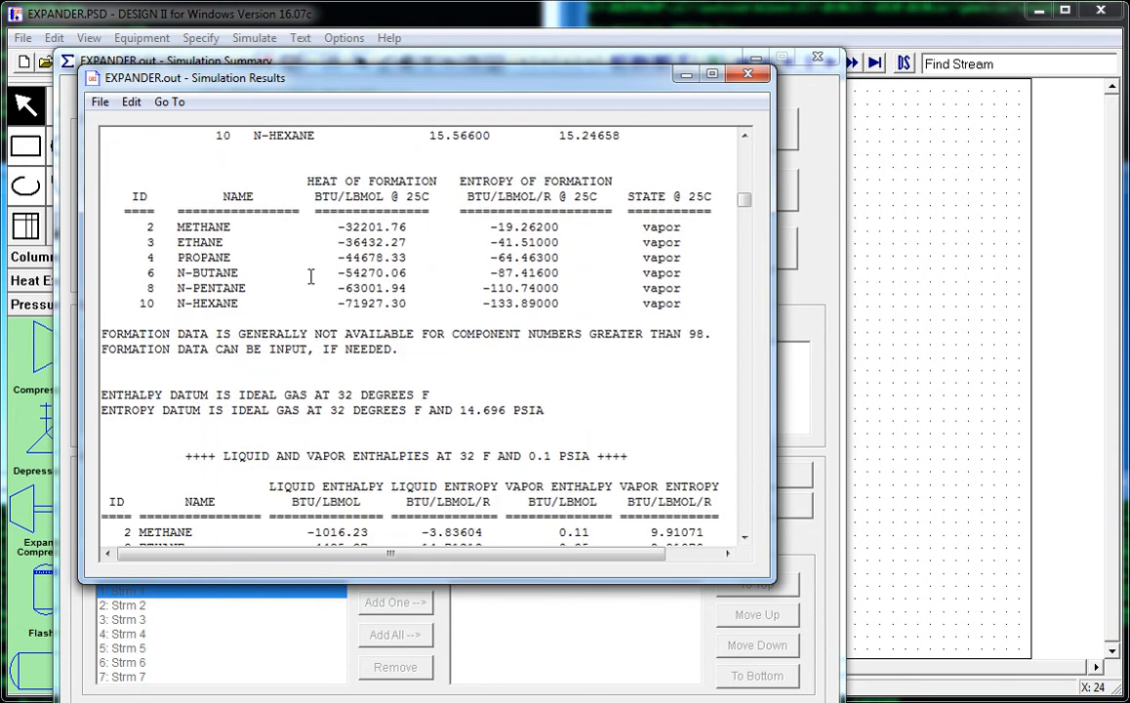
pyautogui.scroll(-2, 356, 295)
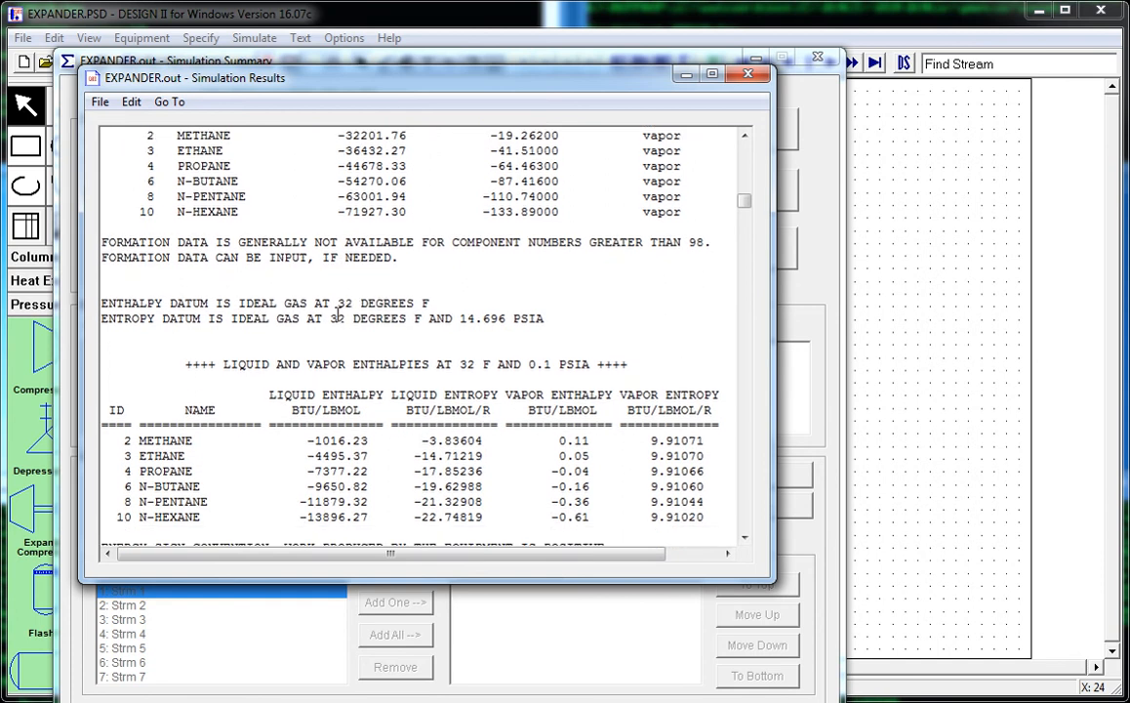
pyautogui.scroll(-8, 338, 311)
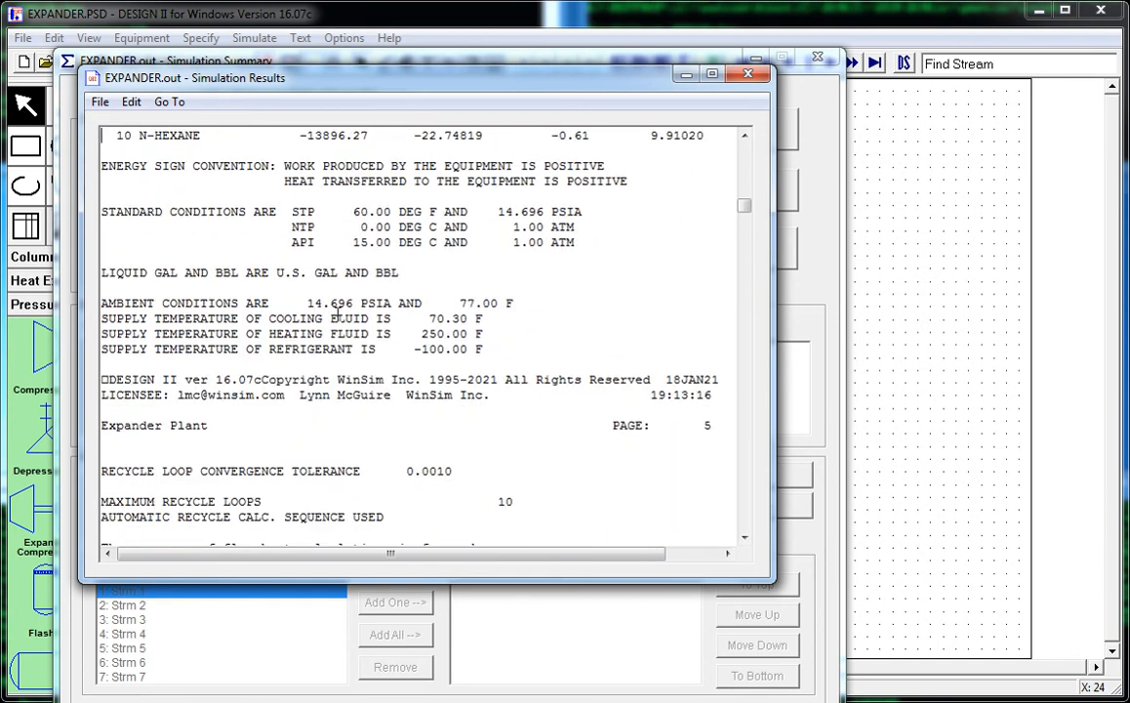
pyautogui.scroll(8, 337, 313)
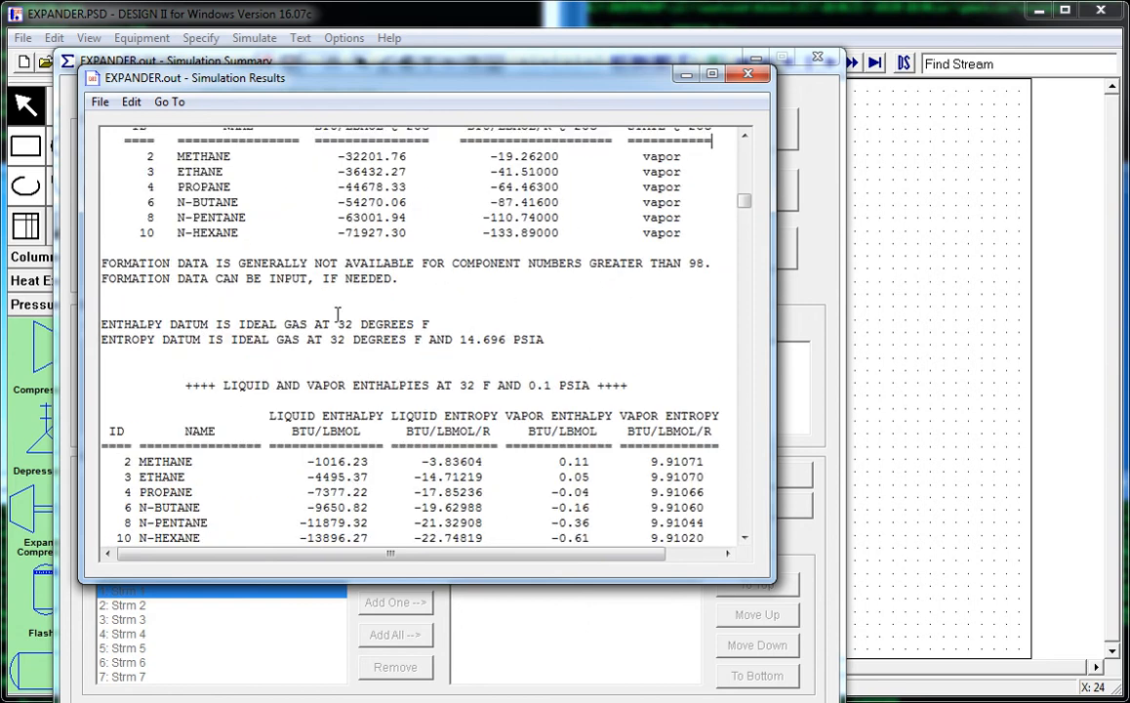
# Go to the Stream Summary in the results report, examine stream properties, flow rates and equipment details, and close the report.
pyautogui.click(130, 102)
pyautogui.moveTo(169, 102)
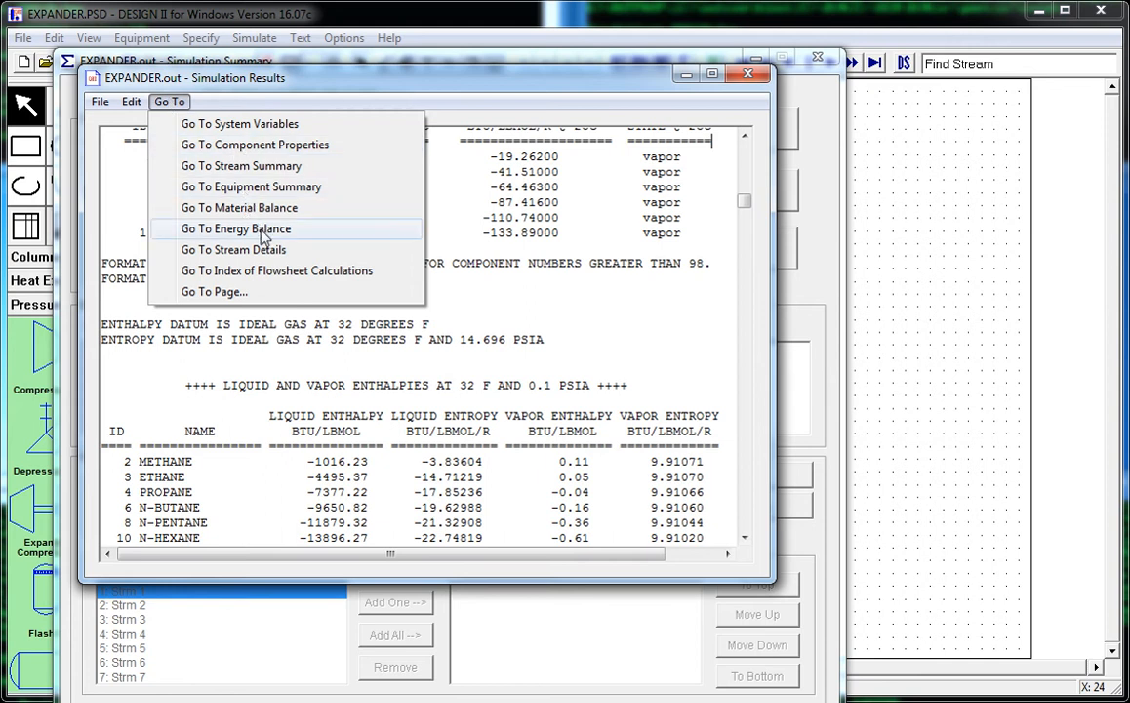
pyautogui.click(241, 166)
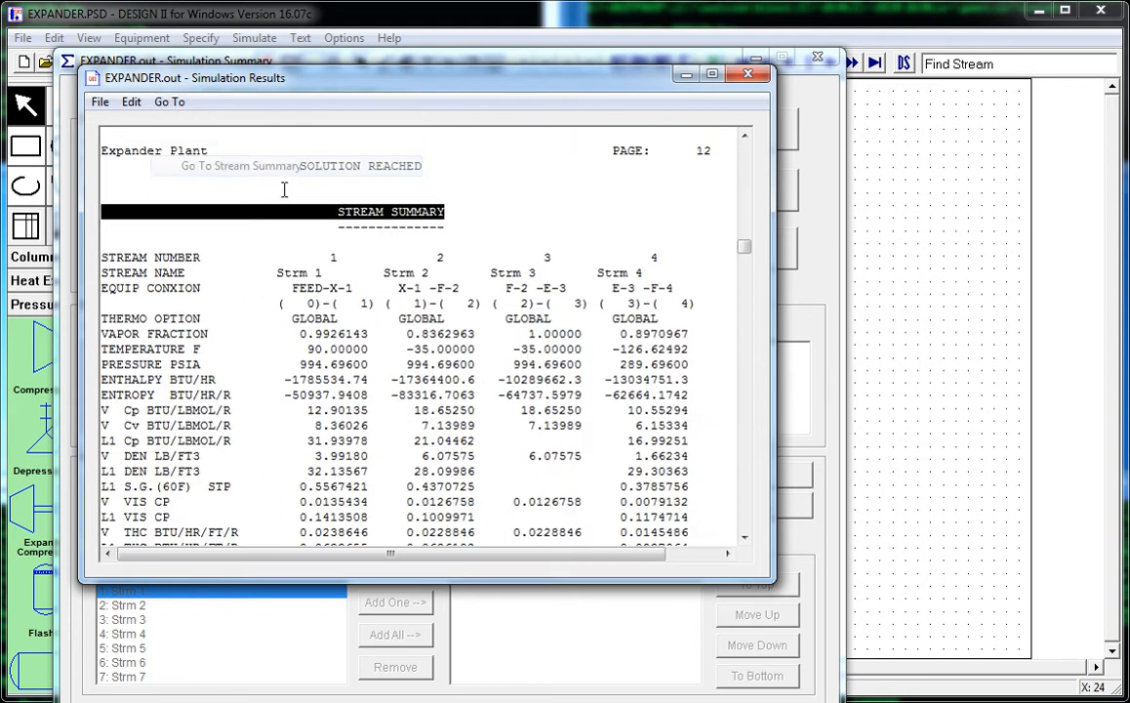
pyautogui.scroll(-2, 426, 391)
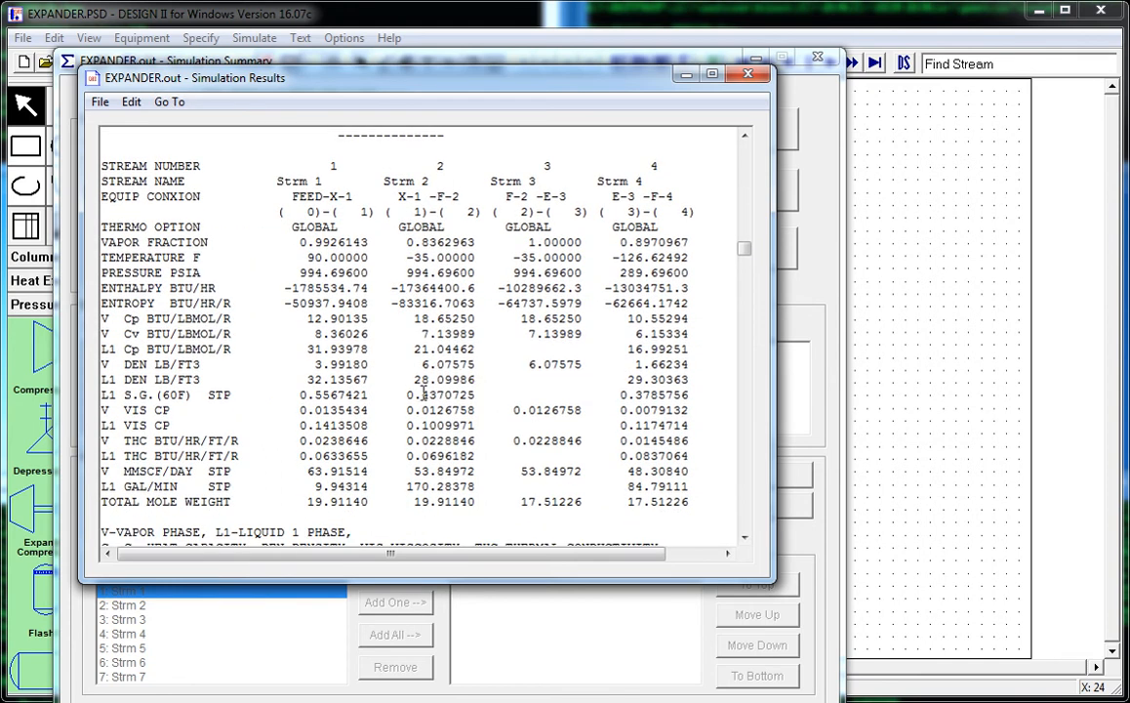
pyautogui.scroll(-5, 423, 394)
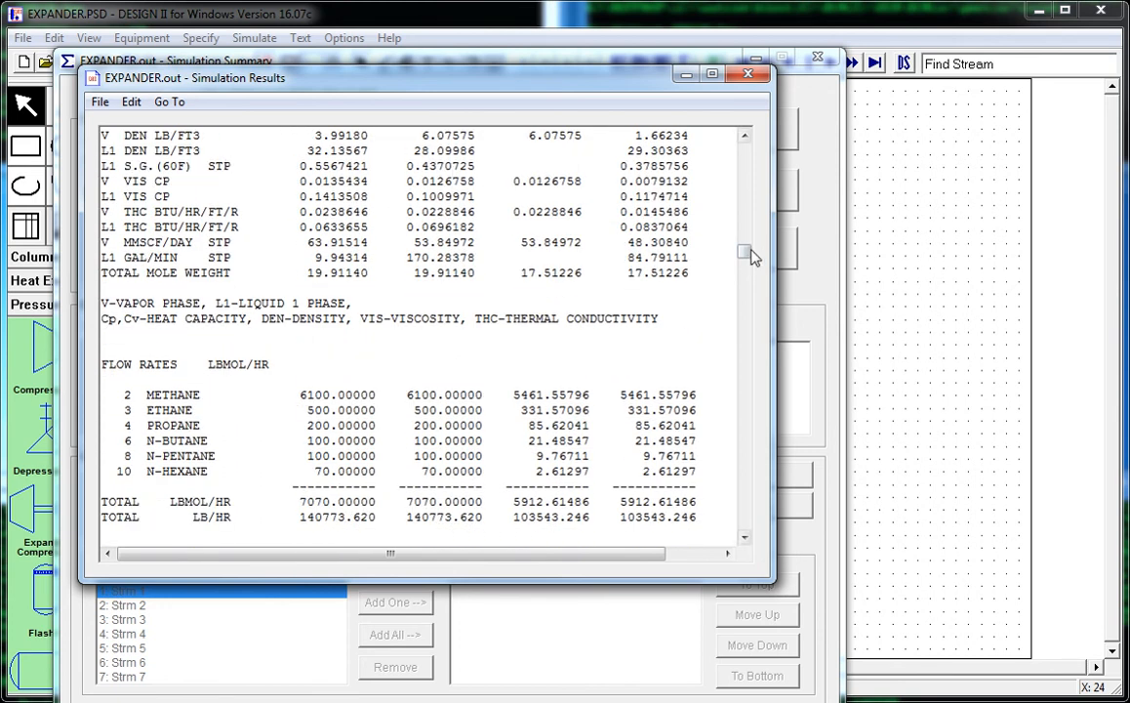
pyautogui.moveTo(750, 251); pyautogui.dragTo(757, 283)
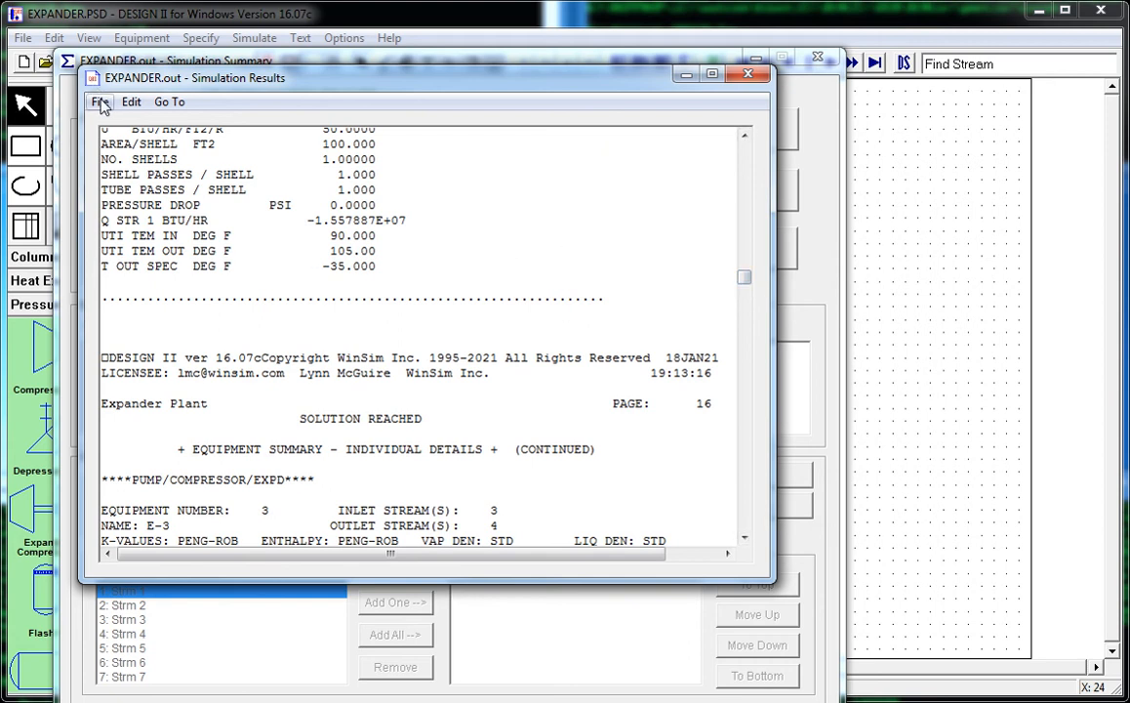
pyautogui.click(752, 76)
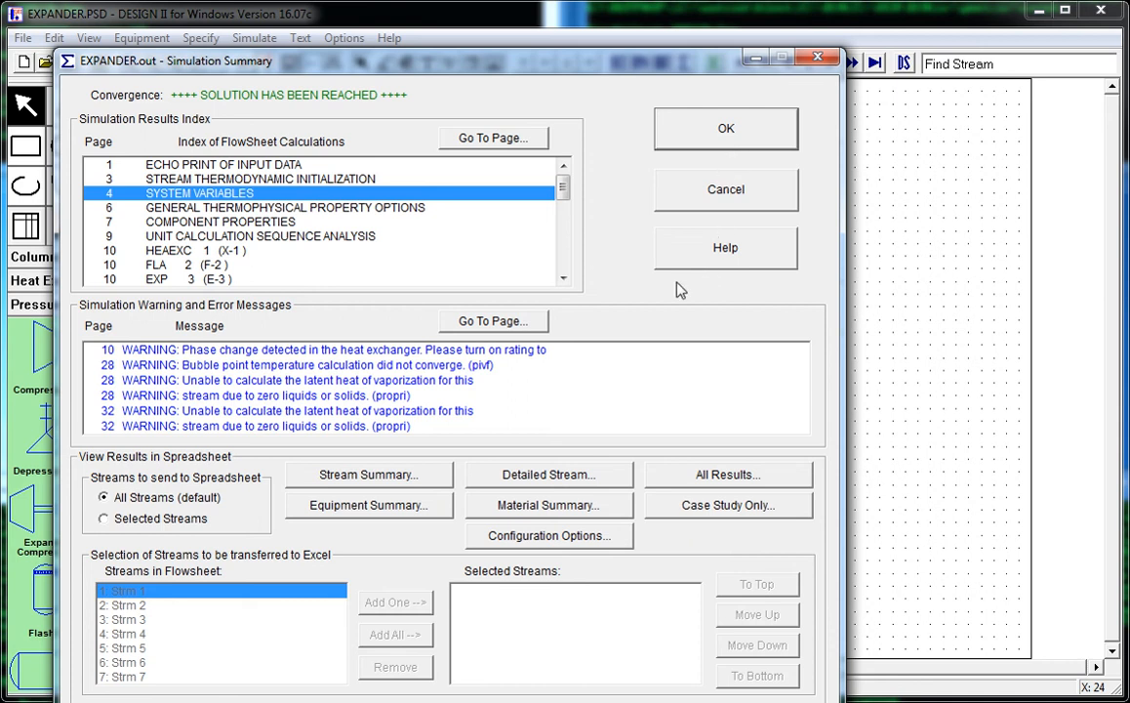
# Send all results for all streams to Excel, examine the individual stream sheets, and close the workbook and the simulation summary.
pyautogui.click(698, 475)
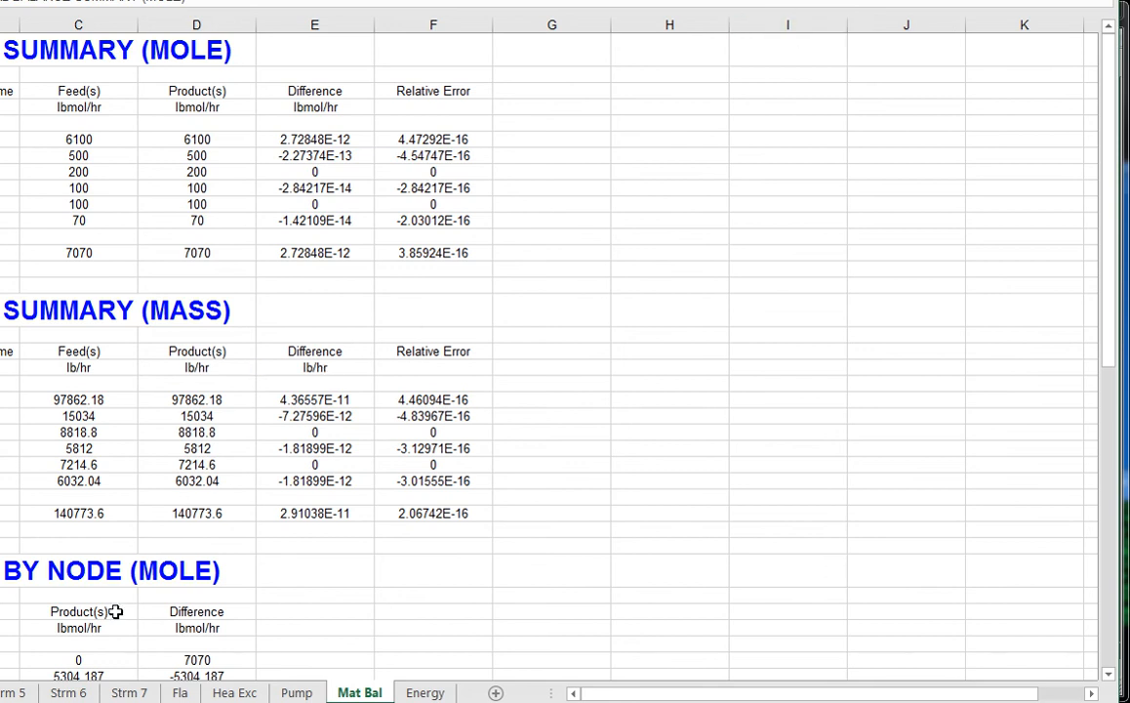
pyautogui.click(64, 692)
pyautogui.click(15, 693)
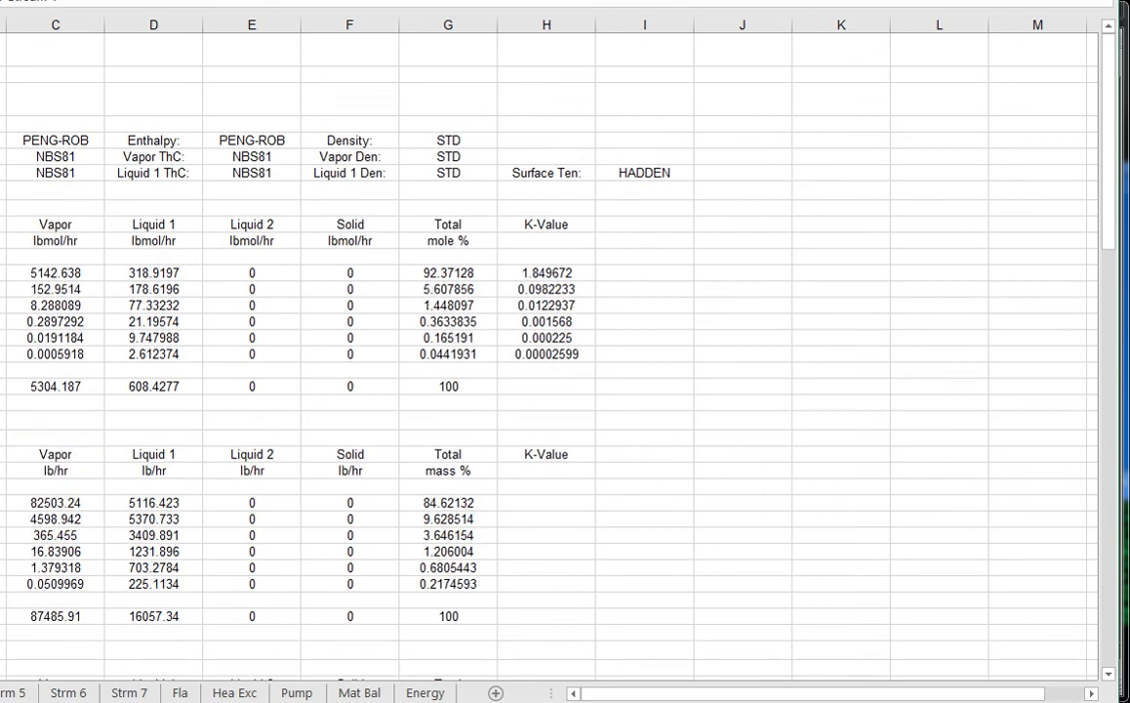
pyautogui.hotkey('ctrl', 'pageup')
pyautogui.hotkey('ctrl', 'pageup')
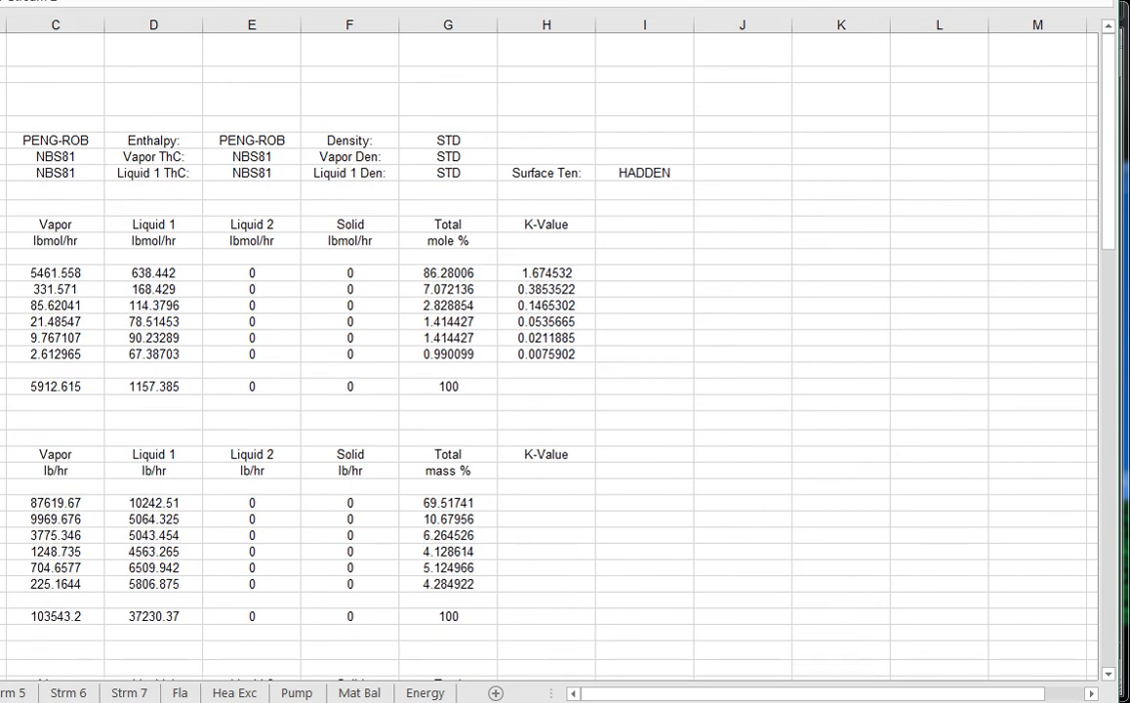
pyautogui.hotkey('alt', 'F4')
pyautogui.click(428, 358)
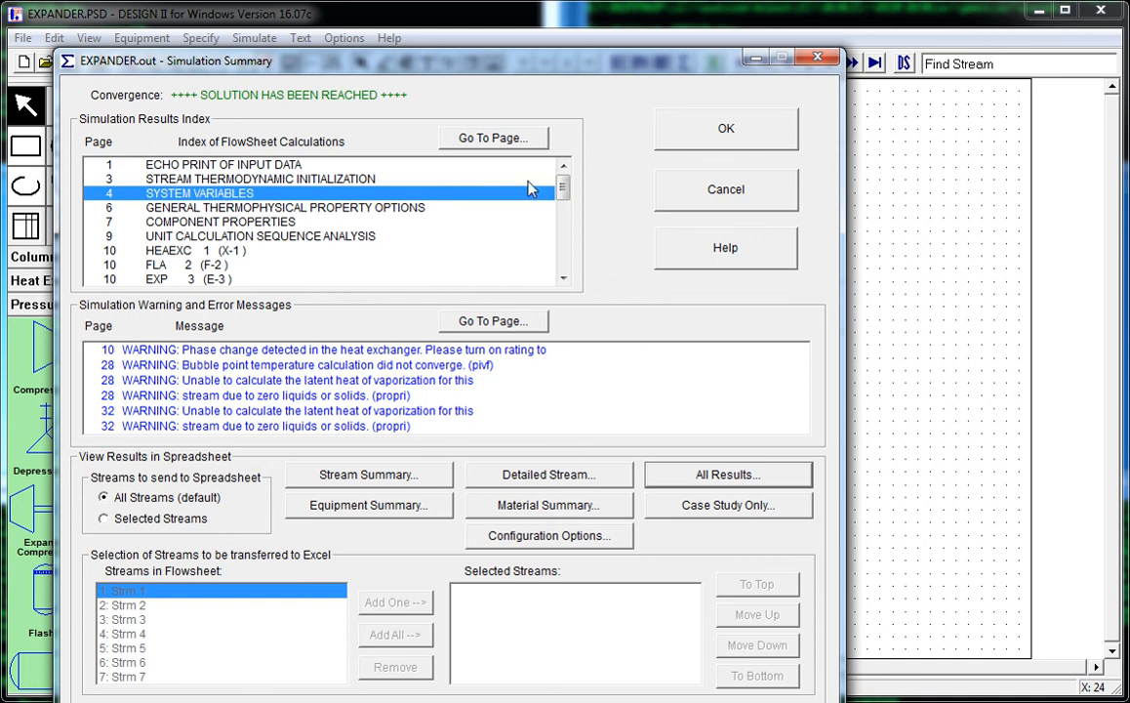
pyautogui.click(711, 143)
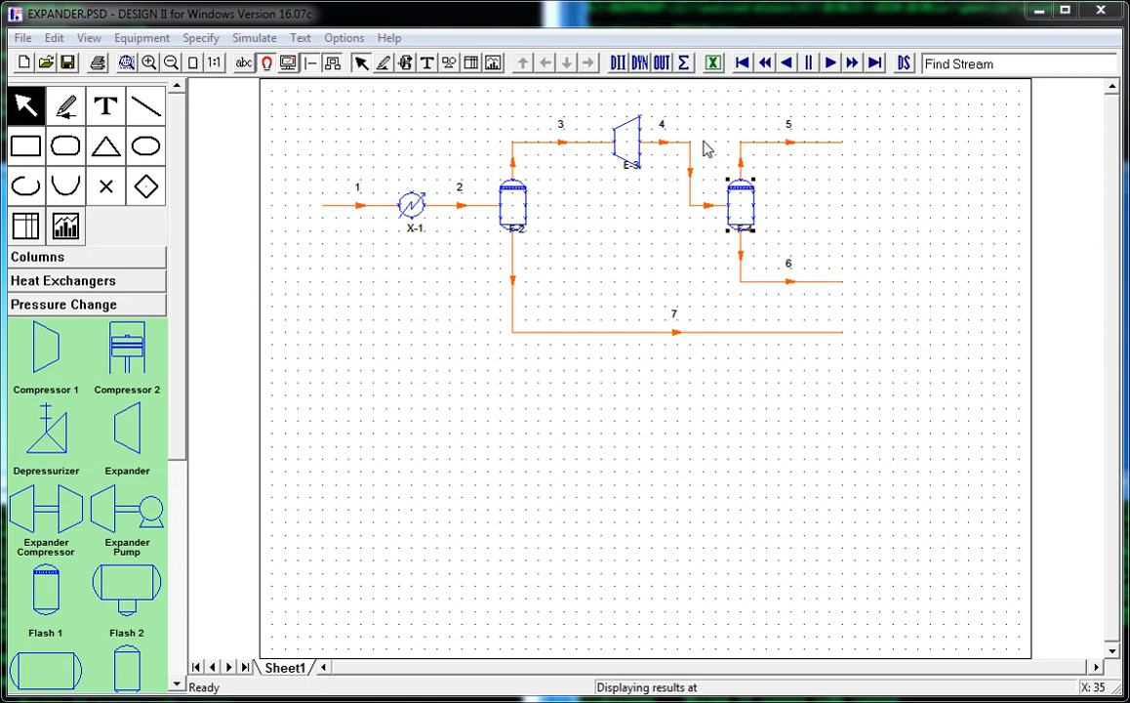
# Open the results of heat exchanger X-1 from the flowsheet, examine its calculated data and close them.
pyautogui.rightClick(497, 208)
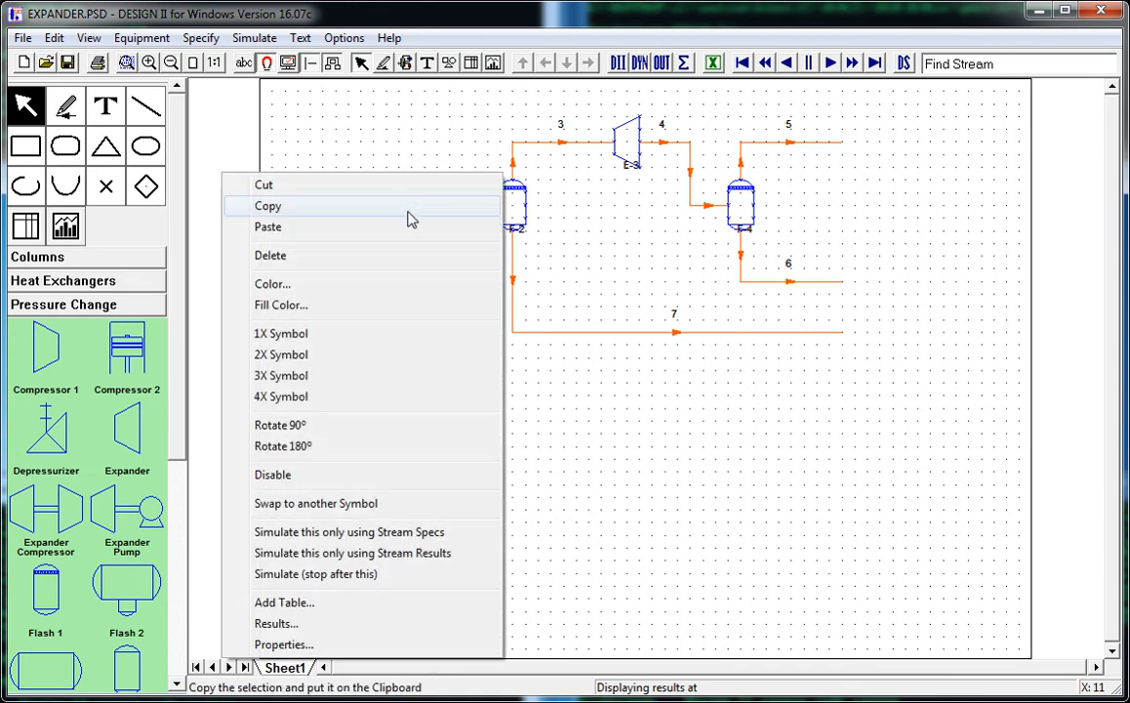
pyautogui.click(368, 625)
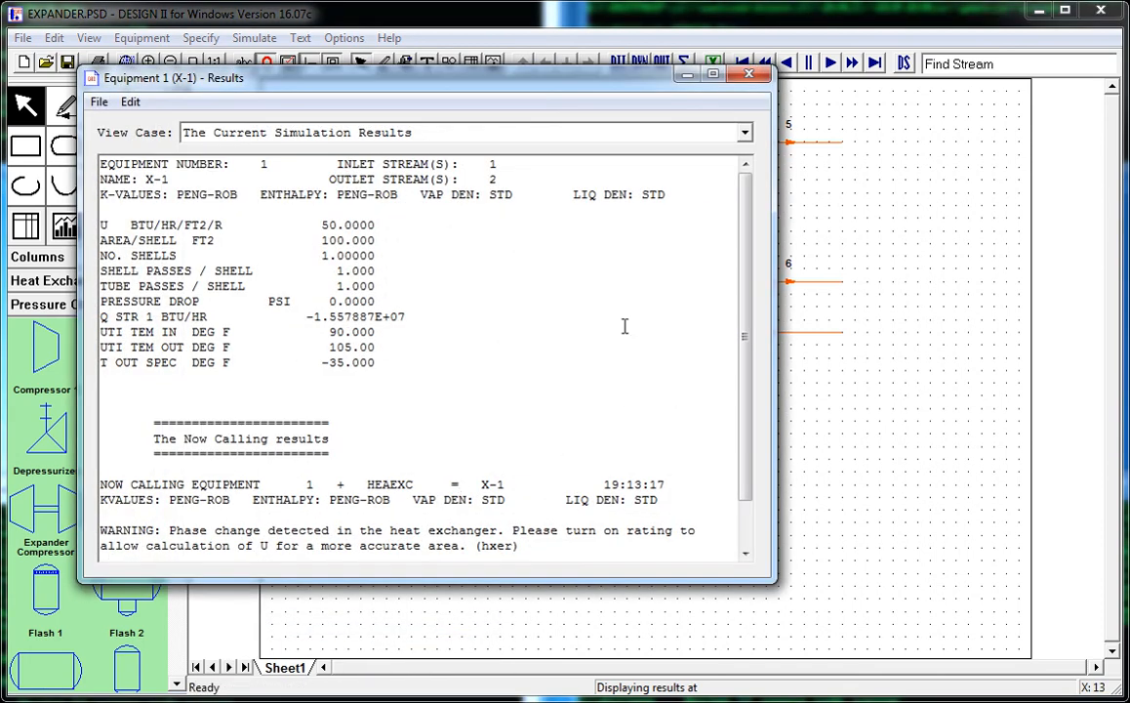
pyautogui.scroll(-1, 621, 353)
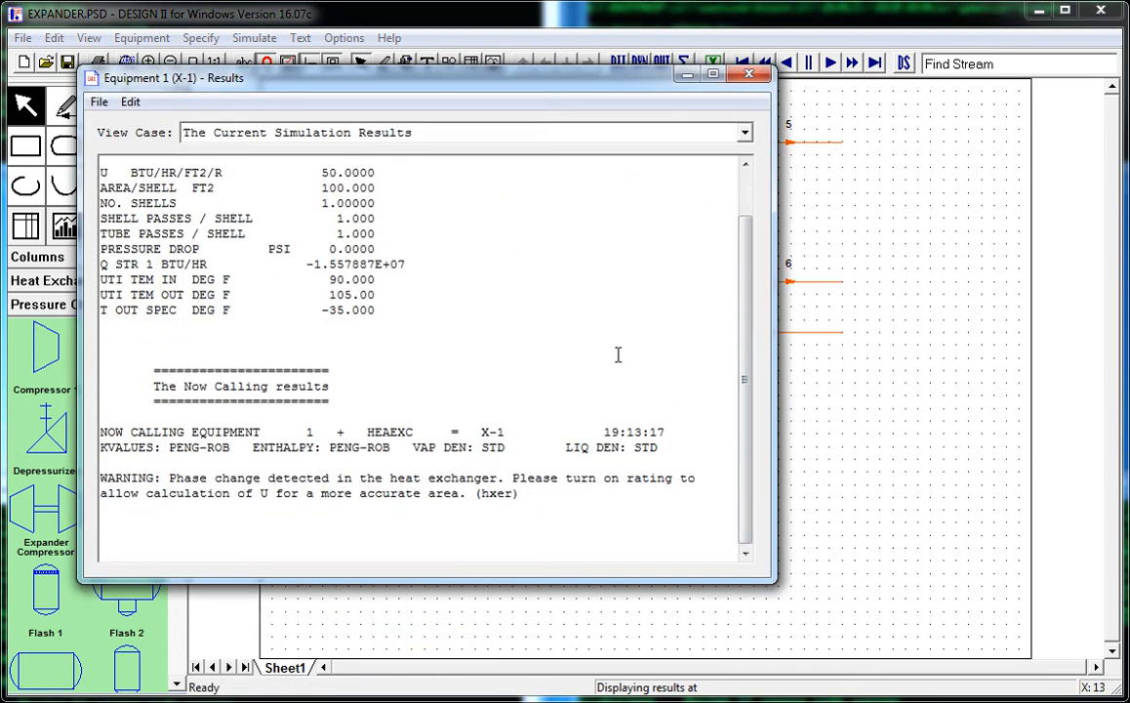
pyautogui.scroll(1, 618, 354)
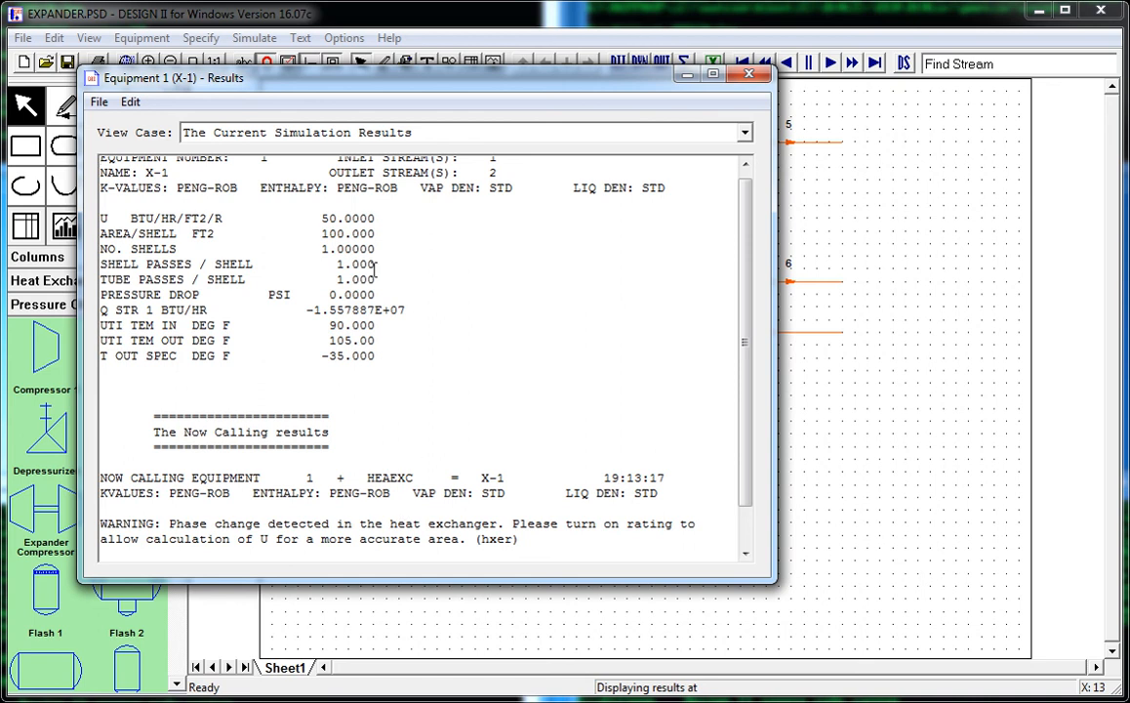
pyautogui.moveTo(406, 342); pyautogui.dragTo(128, 210)
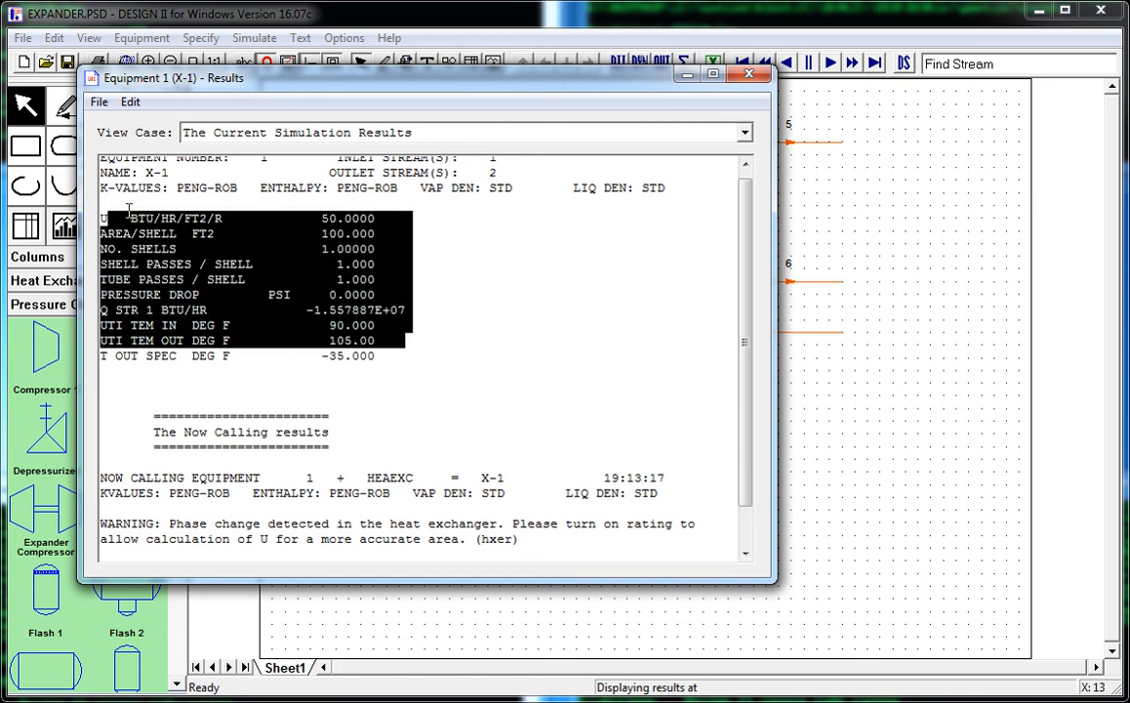
pyautogui.click(486, 252)
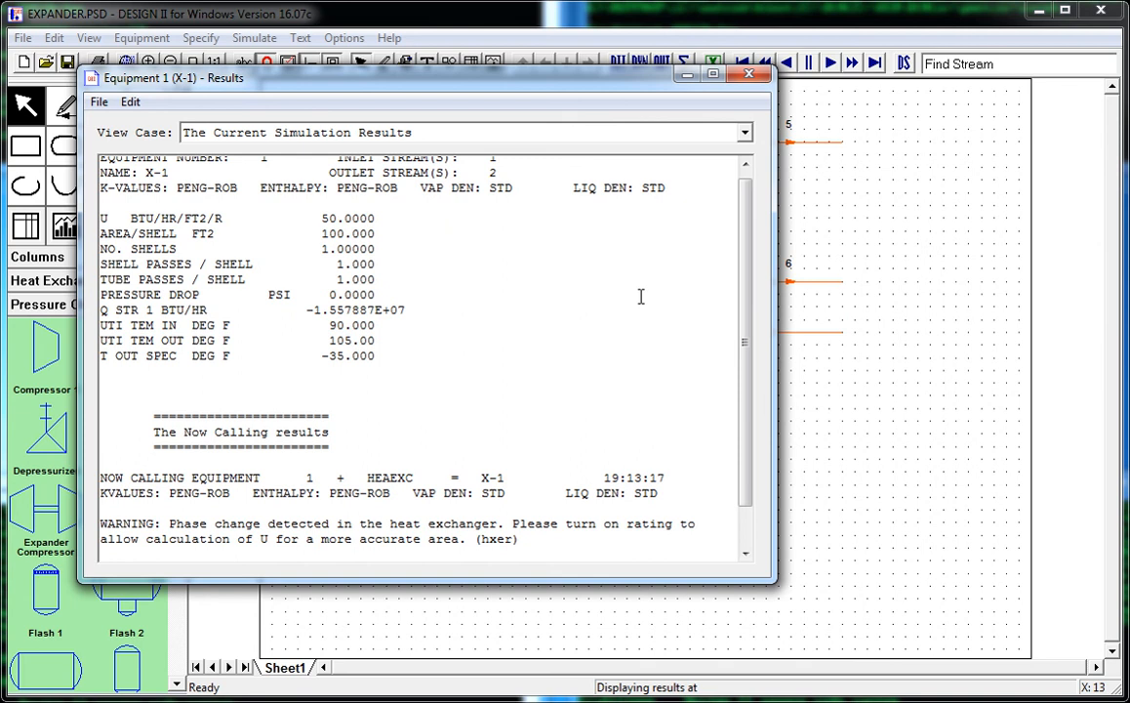
pyautogui.click(749, 80)
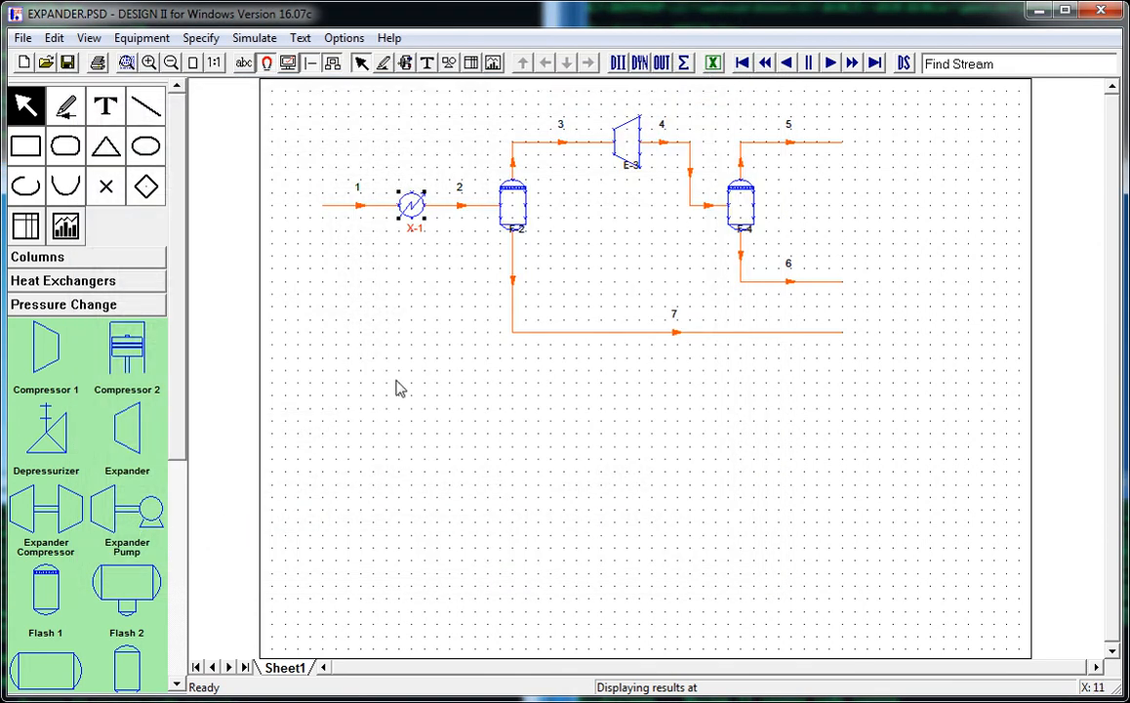